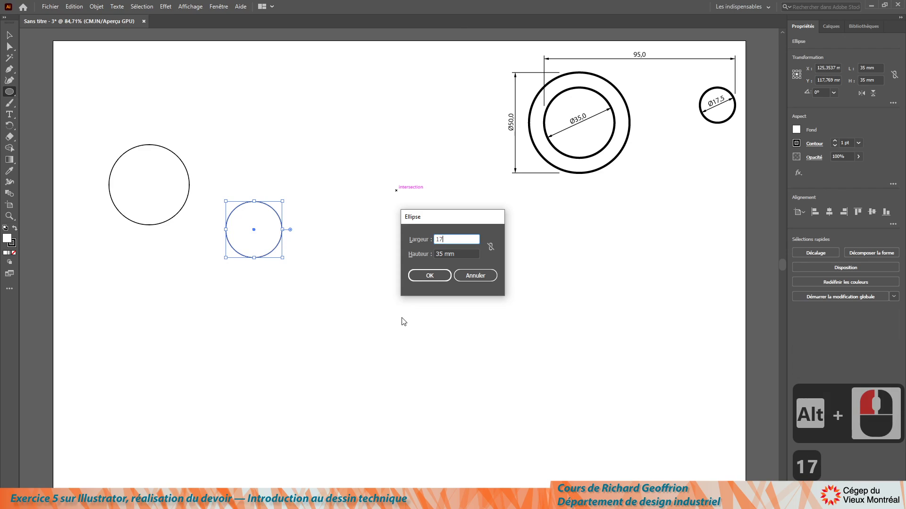
Create a circle with a width and height of 17.5 mm beside the two larger circles.
key(Tab)
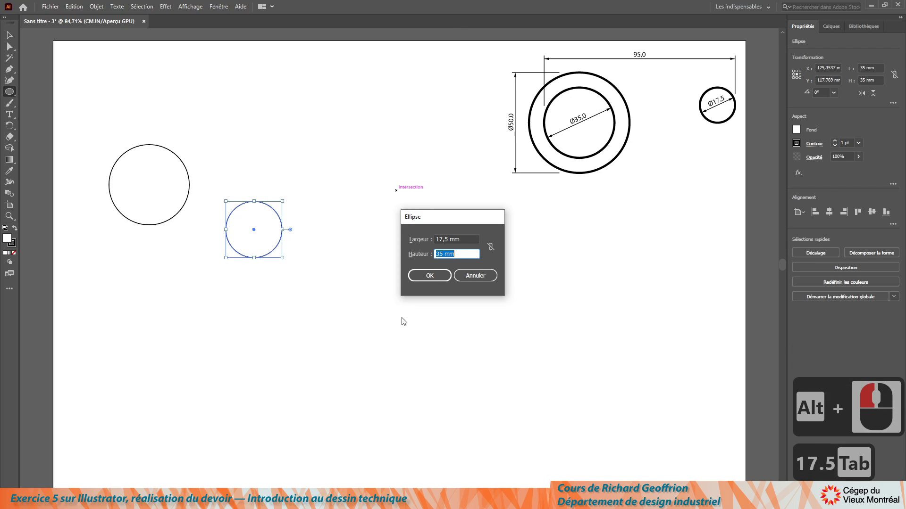
text(17.5)
key(Return)
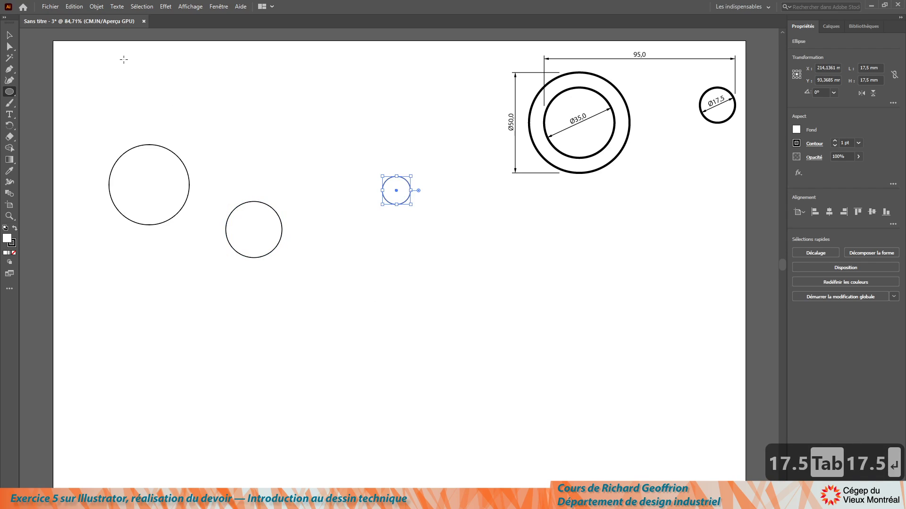
Align the 50 mm and 35 mm circles concentrically, centring them horizontally and vertically.
click(9, 35)
drag(98, 126, 293, 312)
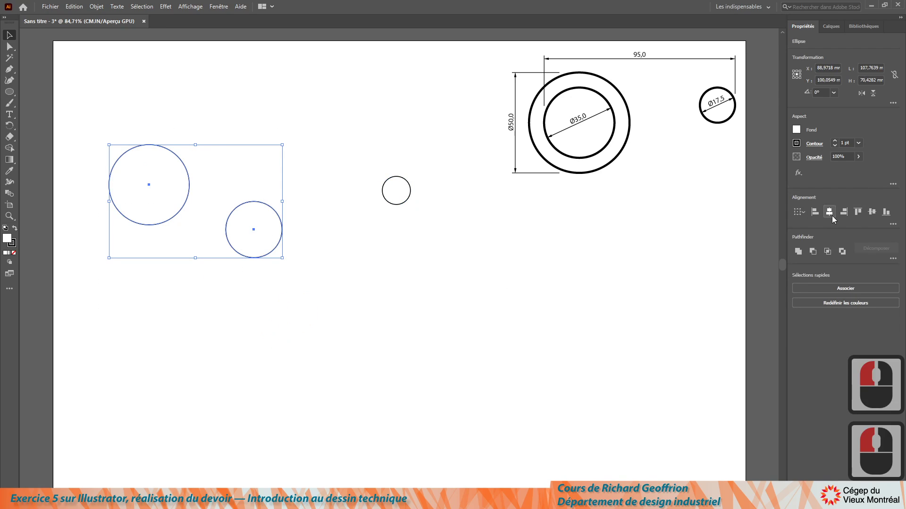
click(829, 214)
click(872, 212)
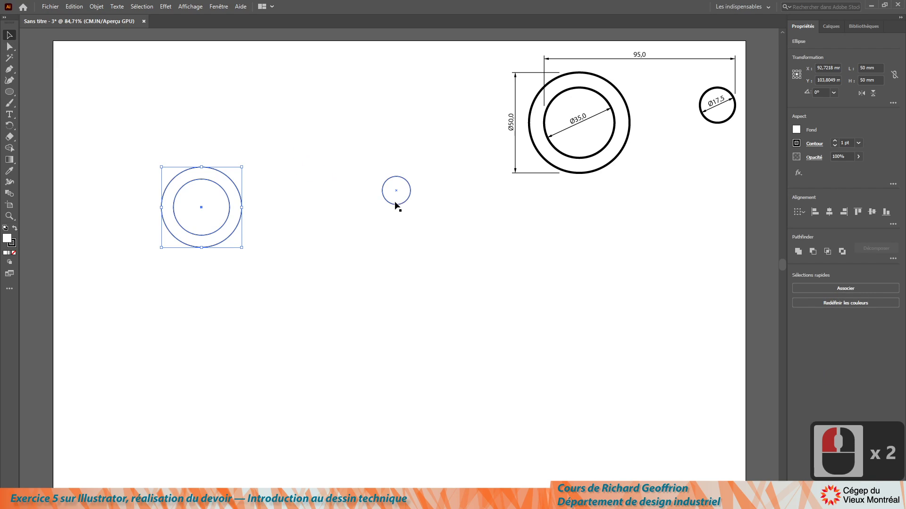
Place the 17.5 mm circle against the outer left side of the 35 mm circle and move it 95 mm horizontally.
drag(392, 205, 151, 207)
key(Return)
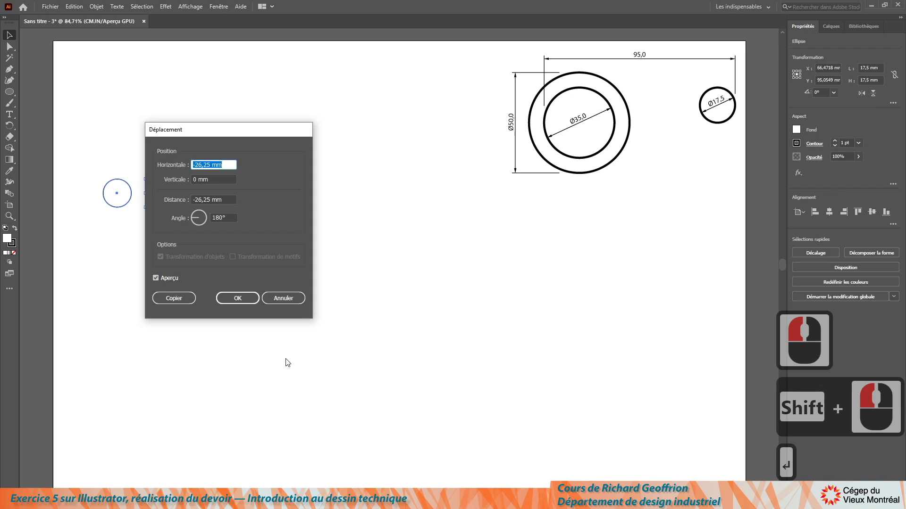
text(95)
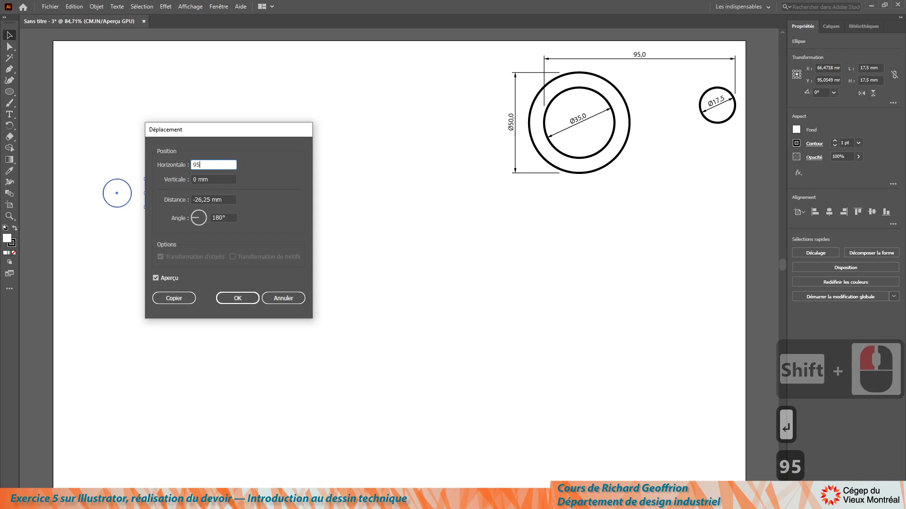
key(Return)
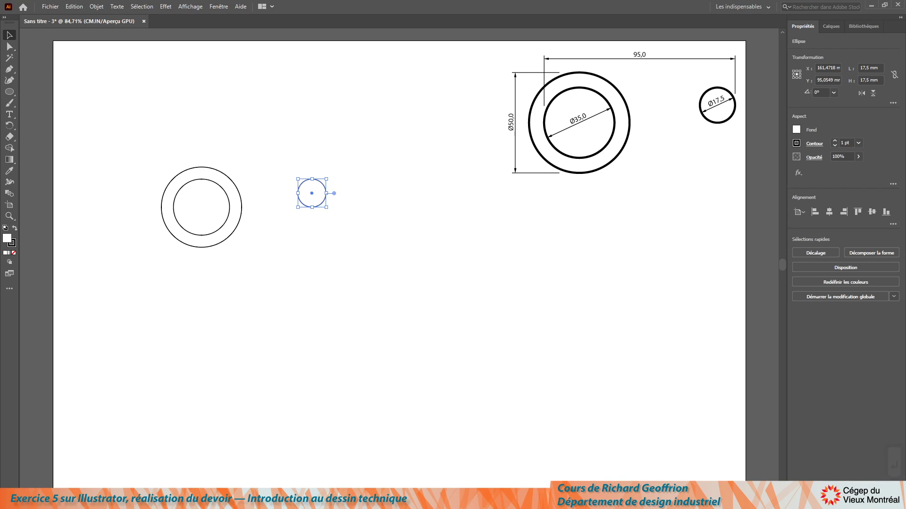
Move all three circles together toward the artboard's upper-left corner and remove their fill.
drag(132, 135, 429, 319)
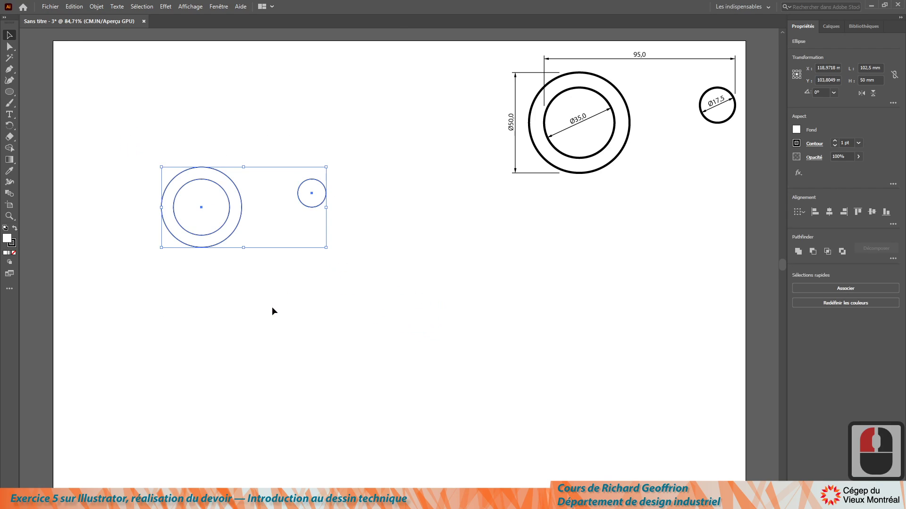
drag(243, 210, 211, 166)
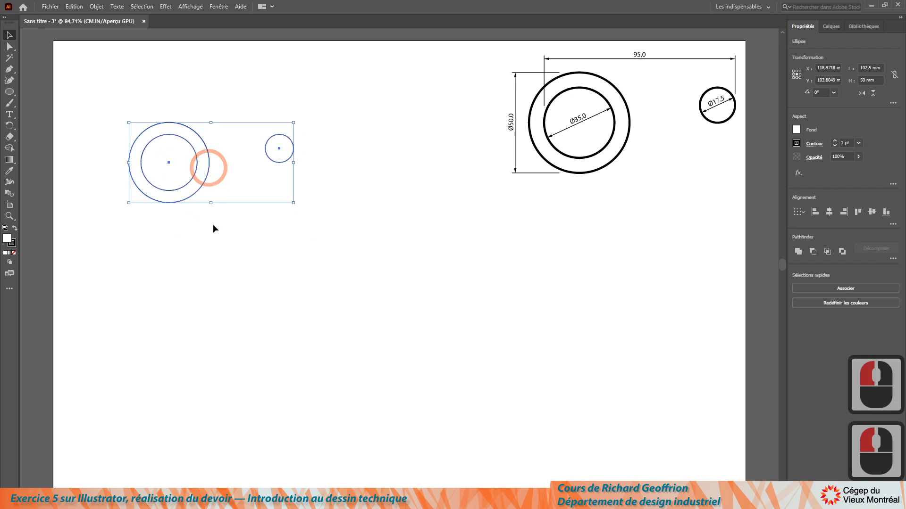
click(14, 253)
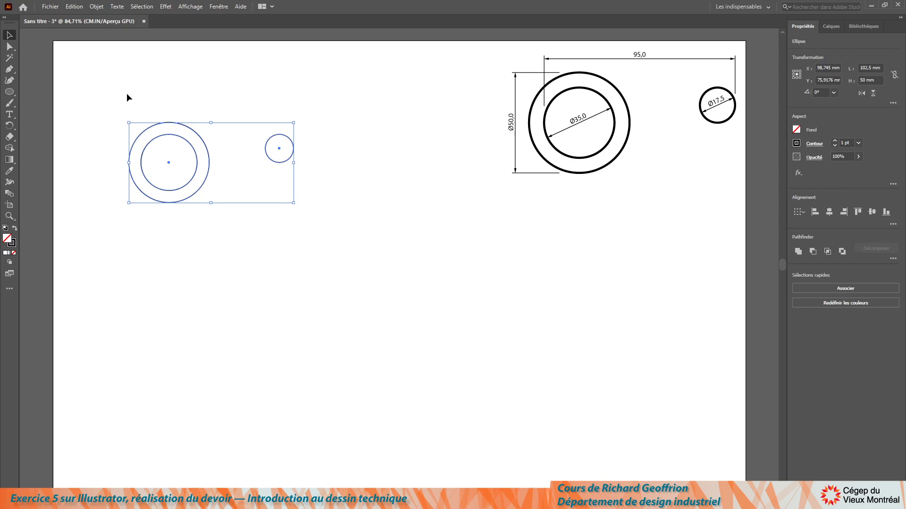
Confirm a keyboard increment of 50 mm and copy the three circles 200 mm to the right.
key(ctrl+k)
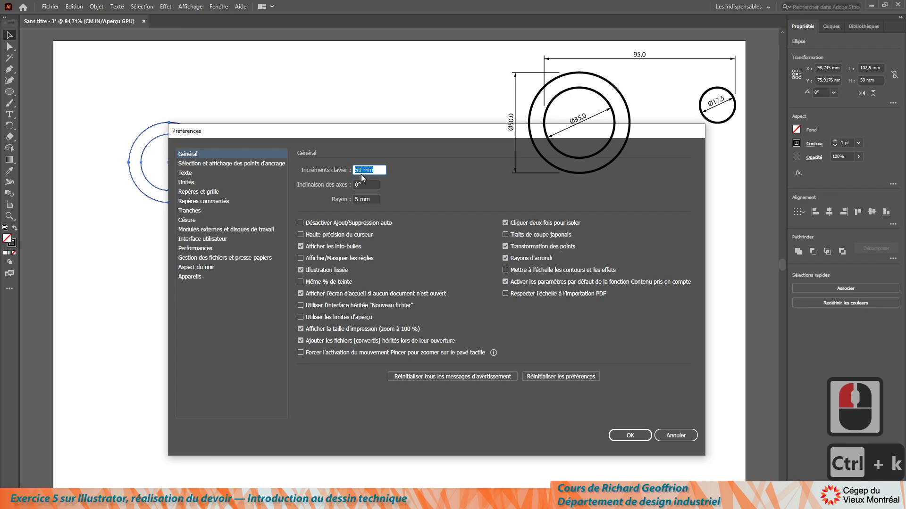
click(635, 440)
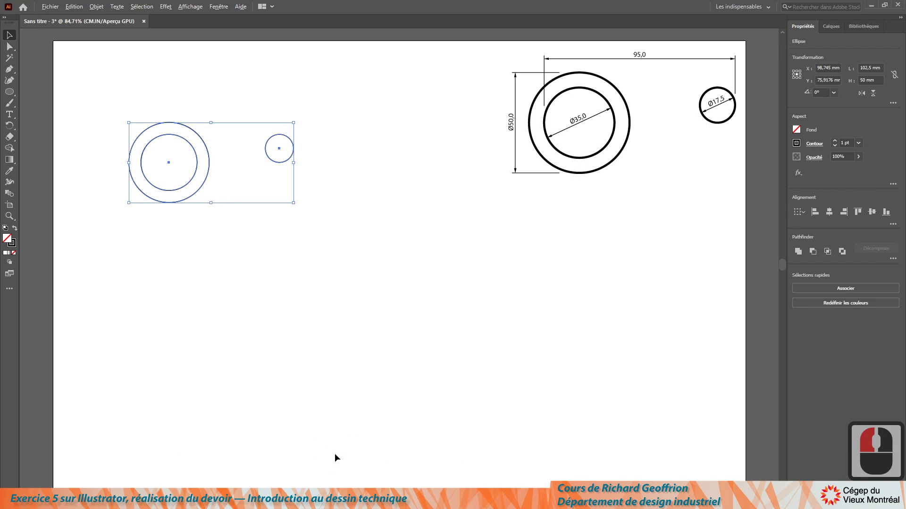
key(alt+Right)
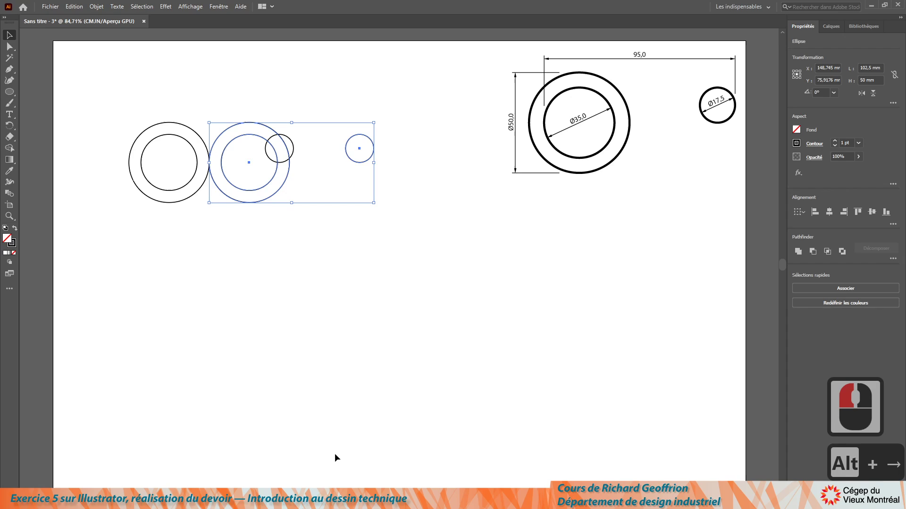
key(Right)
key(Right)
key(Right)
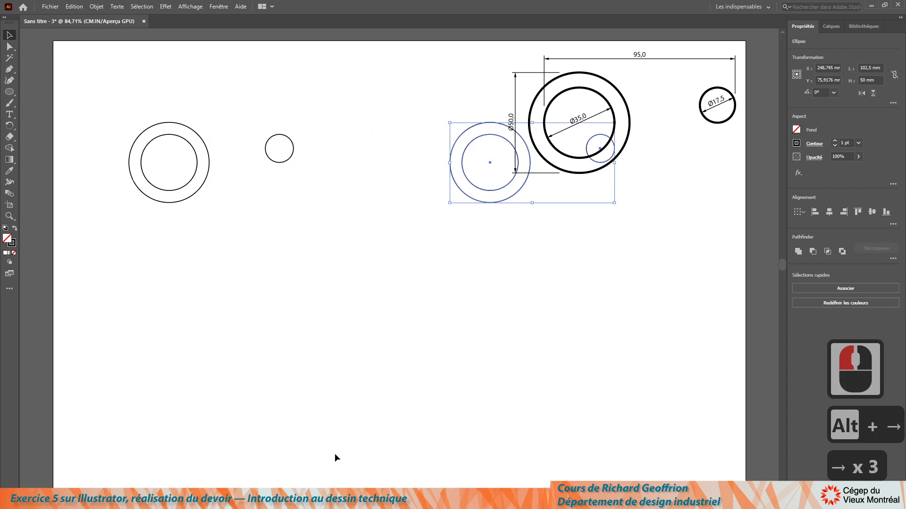
Copy the right-hand circle set 100 mm down and copy the new set 200 mm to the left.
key(alt+Down)
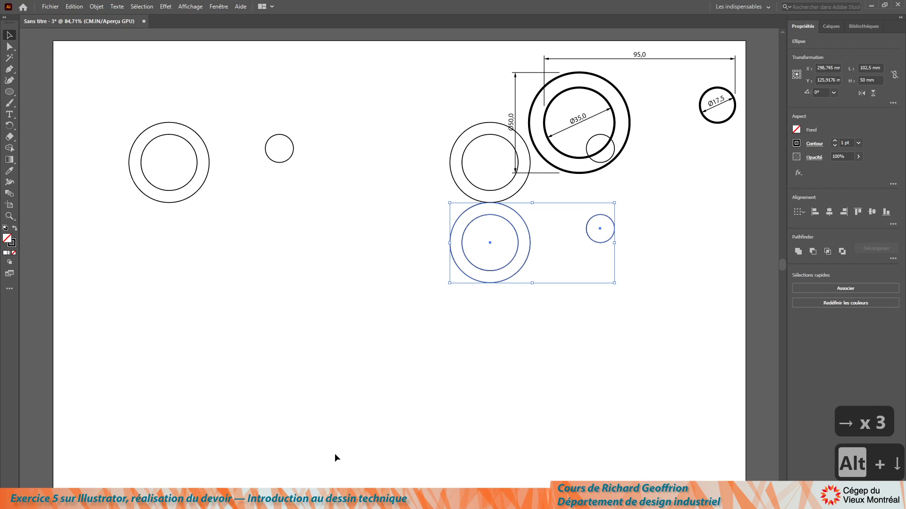
key(Down)
key(alt+Left)
key(Left)
key(Left)
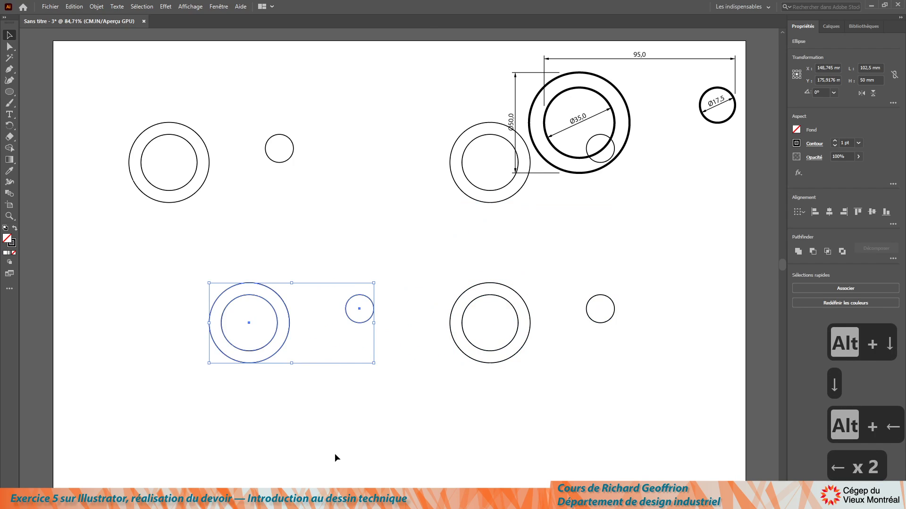
key(Left)
Copy the second row's left circle set 100 mm down and copy the new set 200 mm to the right.
key(alt+Down)
key(Down)
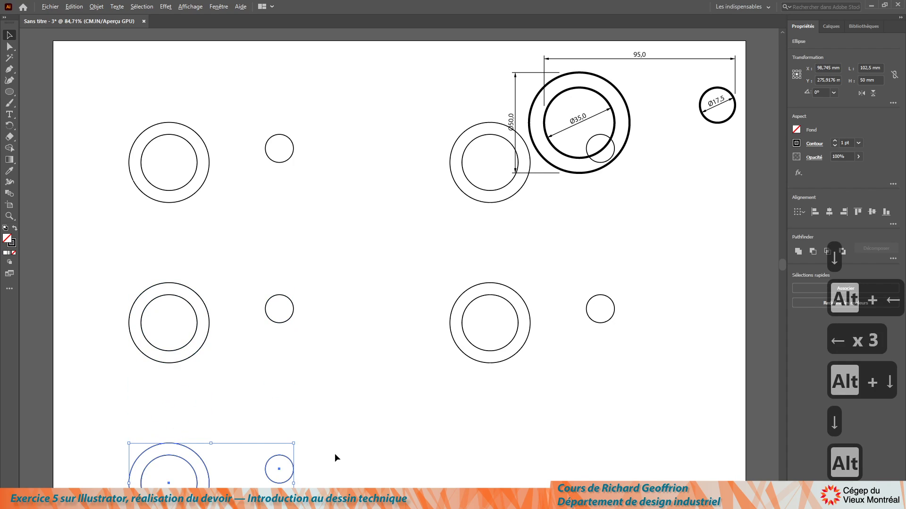
key(alt+Right)
key(Right)
key(Right)
key(Right)
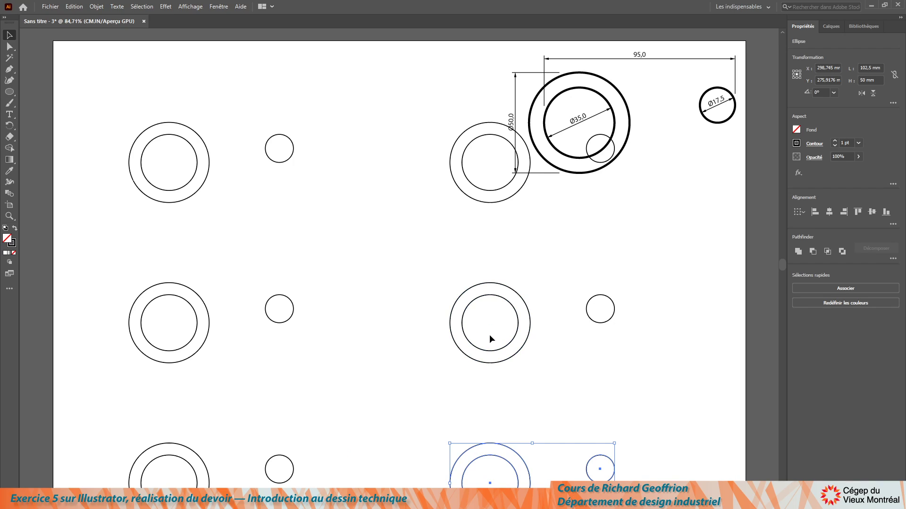
Consult the handle images on the assignment page and move the top-left set's small circle vertically onto the large circles' centre line.
key(alt+Tab)
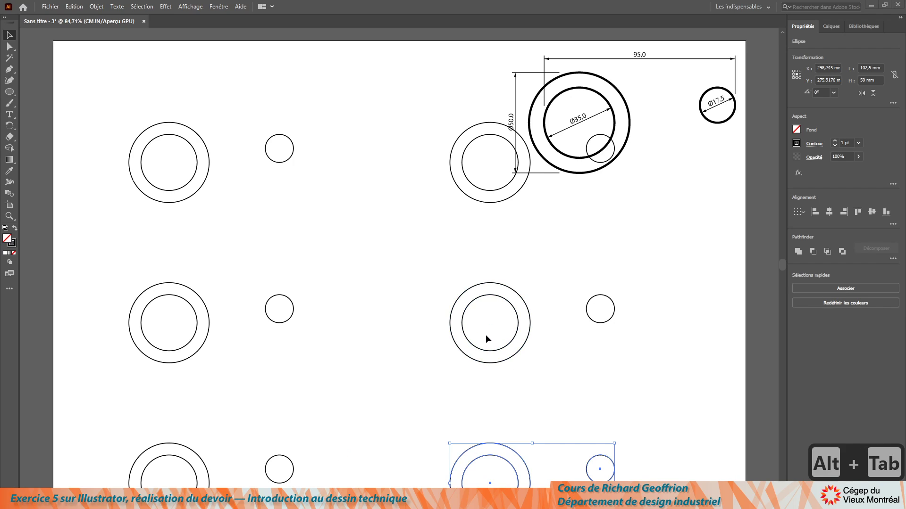
key(alt+Tab)
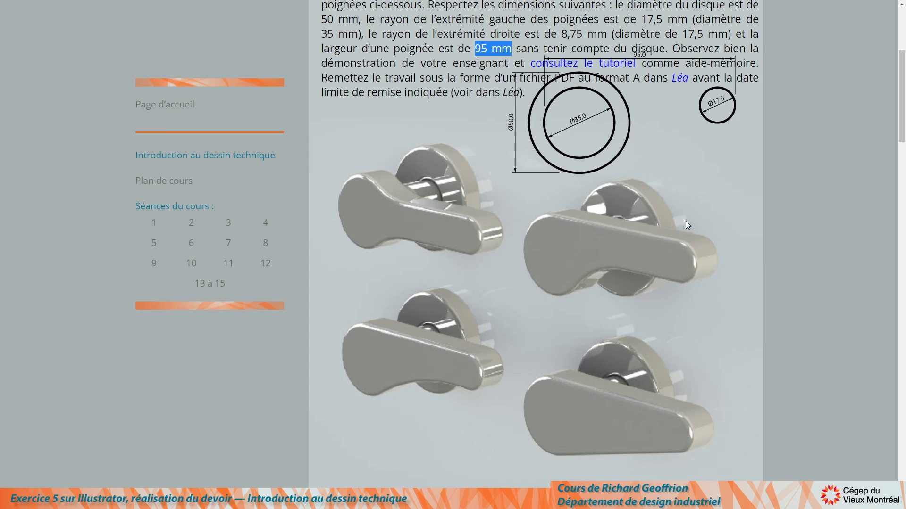
key(alt+Tab)
drag(279, 100, 333, 194)
mouse_move(291, 160)
mouse_down()
mouse_move(278, 399)
mouse_move(283, 422)
mouse_move(307, 427)
mouse_move(280, 202)
mouse_move(283, 141)
mouse_move(194, 160)
mouse_move(106, 238)
mouse_move(282, 150)
mouse_move(289, 158)
mouse_up()
click(228, 228)
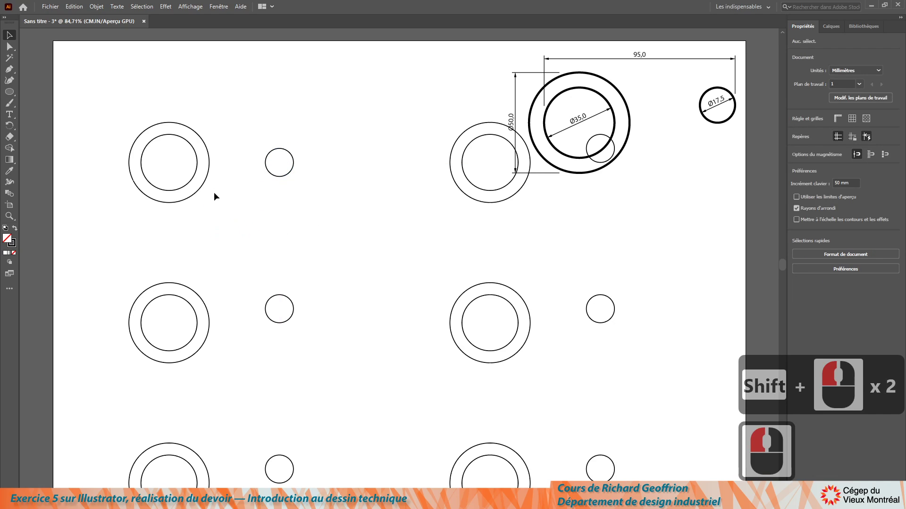
Draw a horizontal line about 80 mm long above the top-left circle set with the Pen tool.
alt+scroll(200, 162, up, 3)
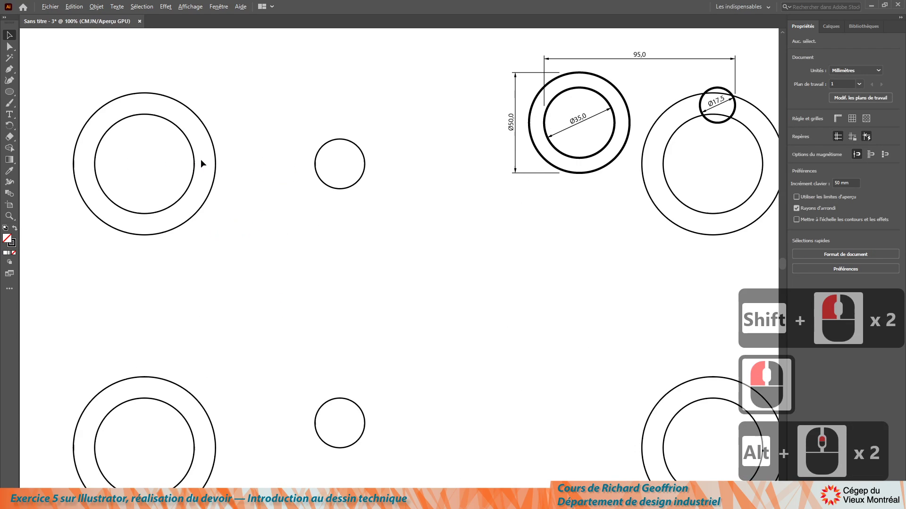
click(9, 69)
click(121, 52)
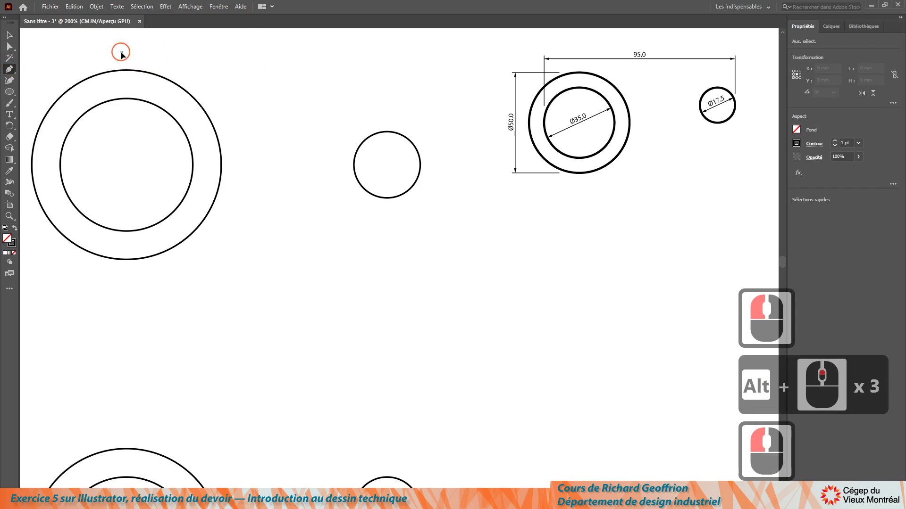
click(424, 52)
shift+click(313, 115)
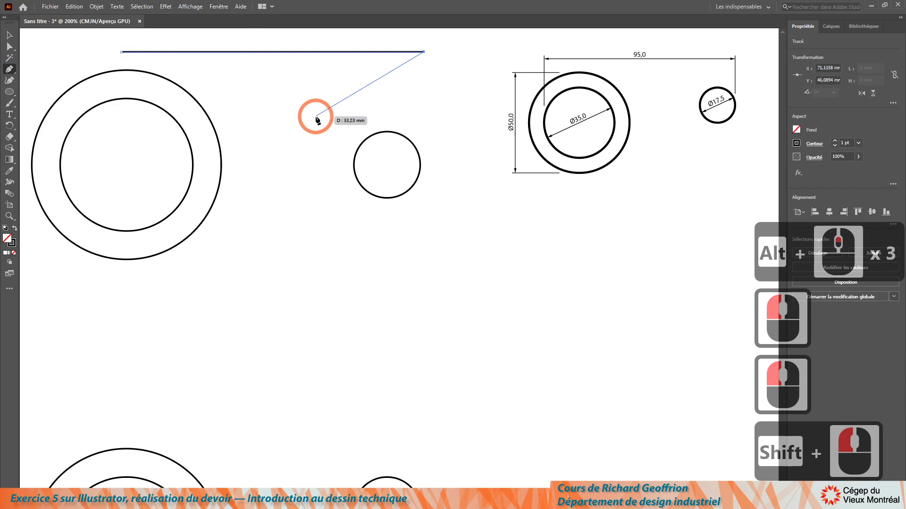
key(Escape)
key(Escape)
key(Escape)
key(Escape)
click(9, 35)
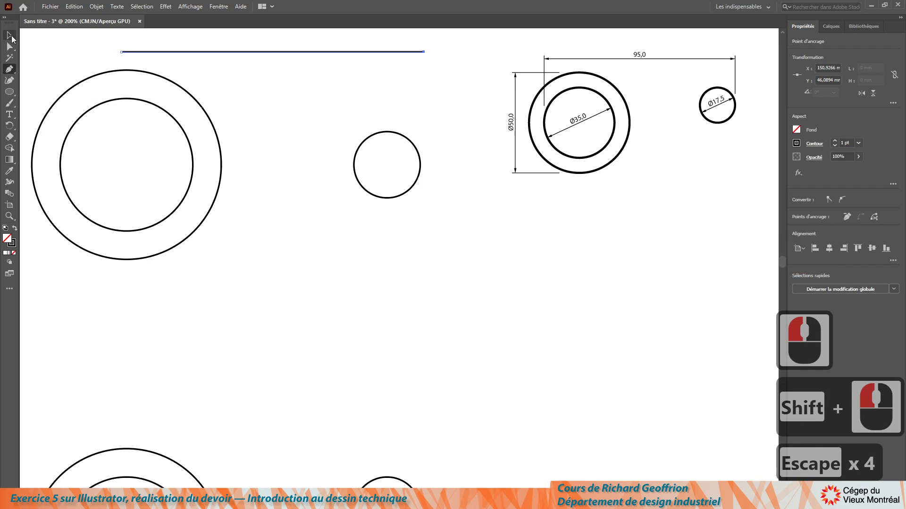
Move the line to the small circle's upper tangent and place a copy at its lower tangent.
click(333, 61)
drag(329, 52, 340, 199)
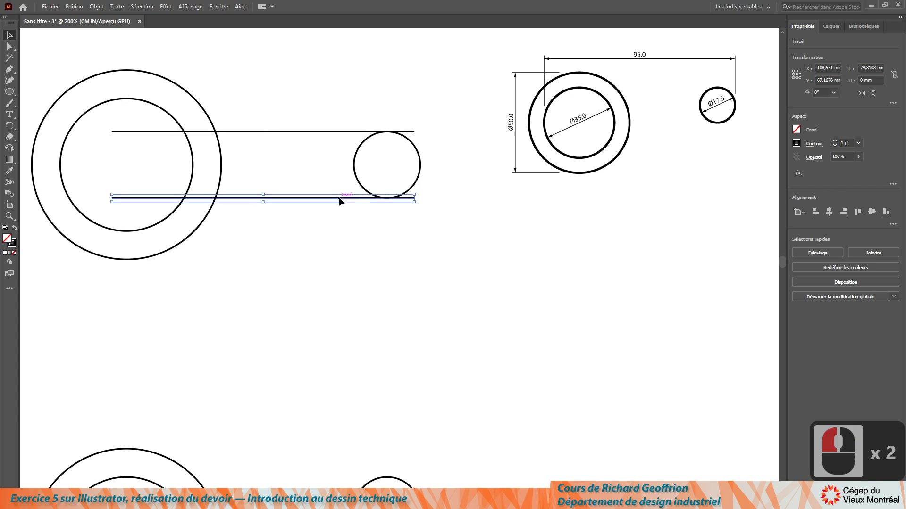
click(509, 260)
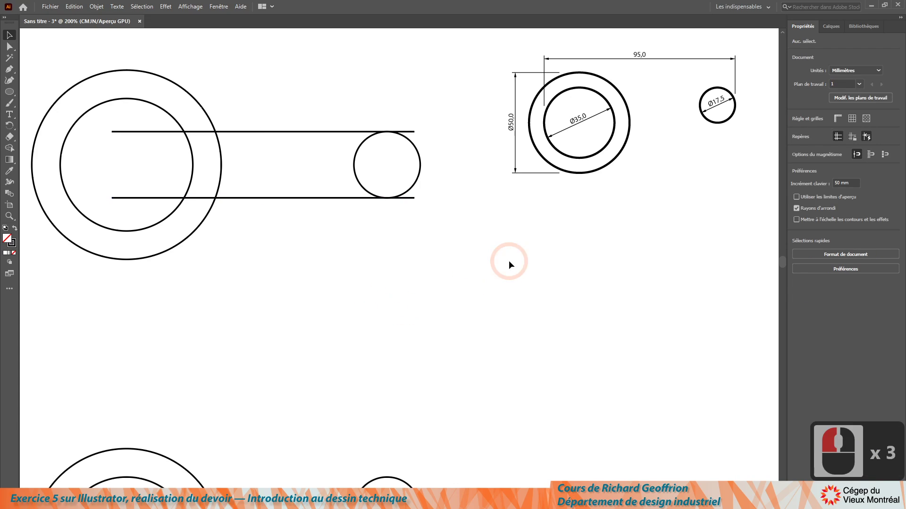
Hide the top-left set's 50 mm circle, show all hidden objects, and hide the circle again.
drag(130, 81, 130, 81)
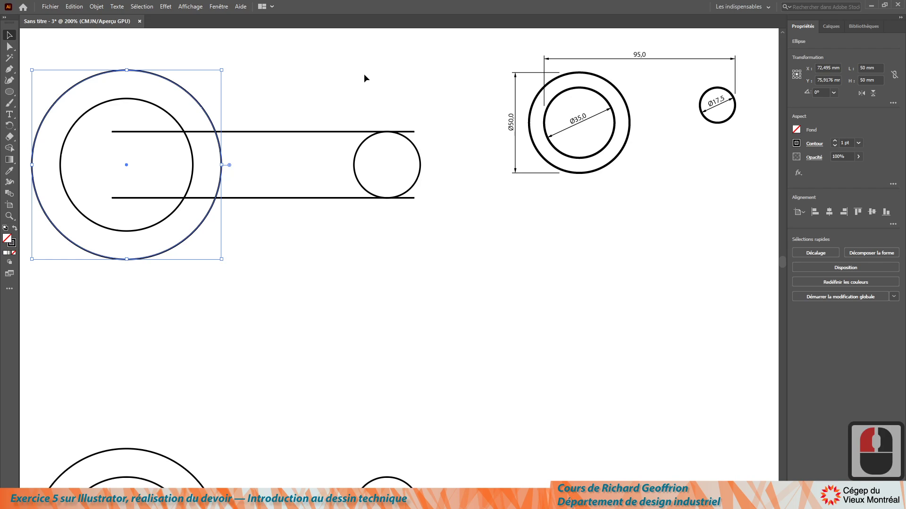
key(ctrl+3)
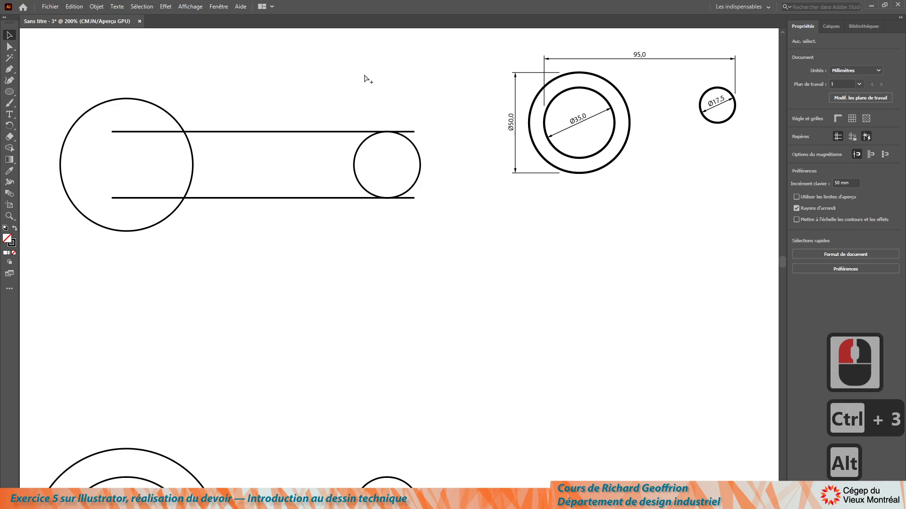
key(ctrl+alt+3)
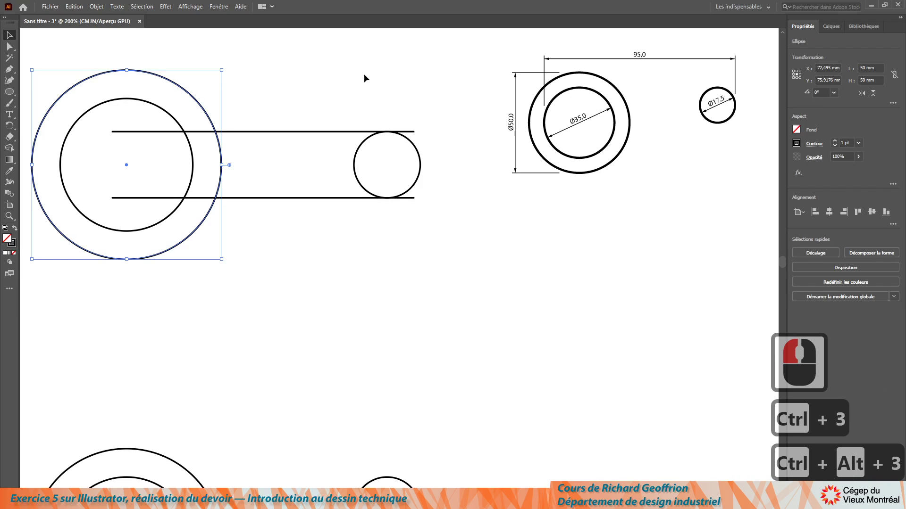
key(ctrl+3)
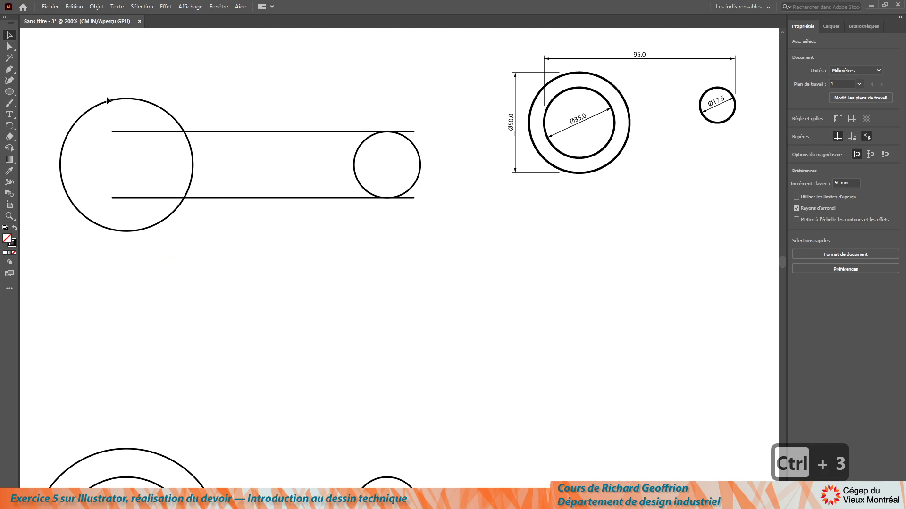
Merge the 35 mm circle, the band between the lines and the small circle into one handle shape with the Shape Builder tool.
drag(44, 64, 489, 296)
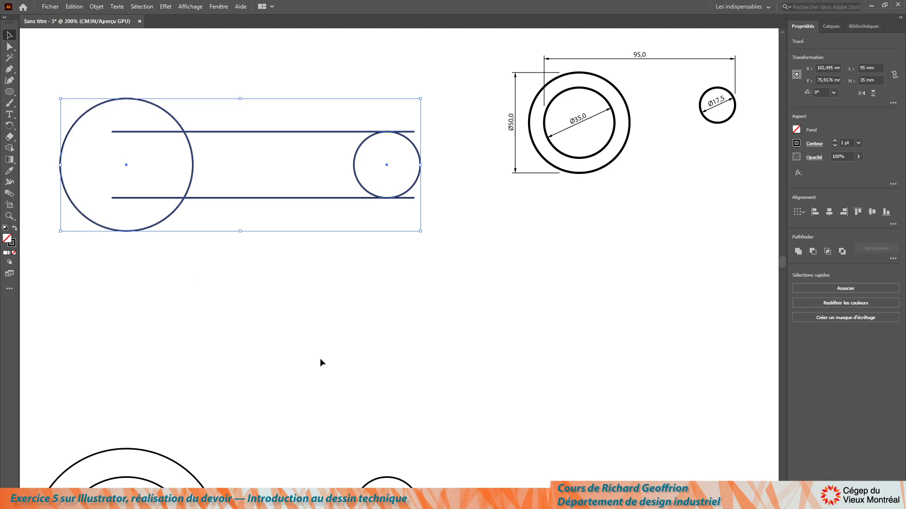
key(shift+m)
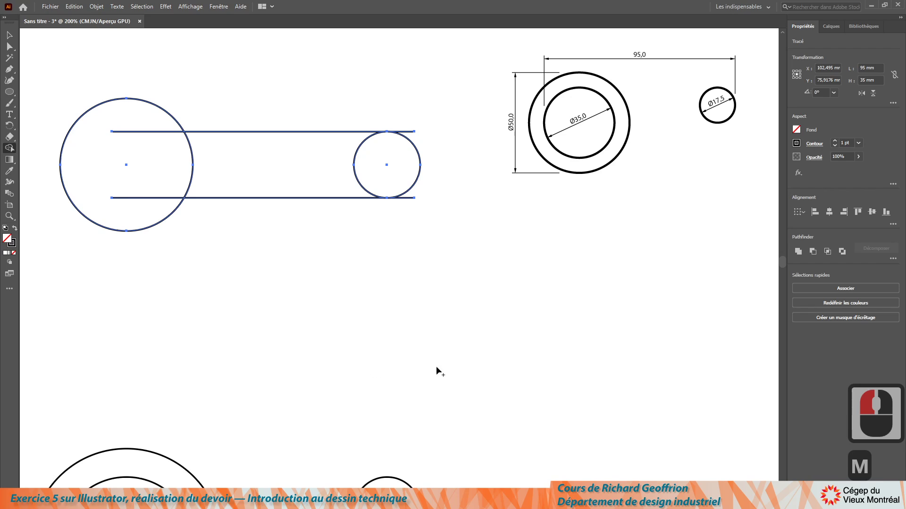
drag(113, 156, 375, 177)
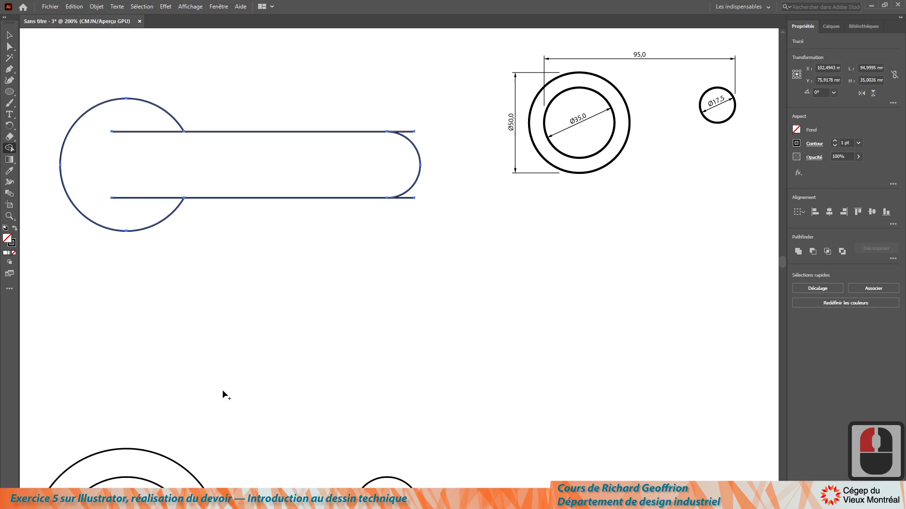
click(9, 35)
click(187, 86)
click(187, 72)
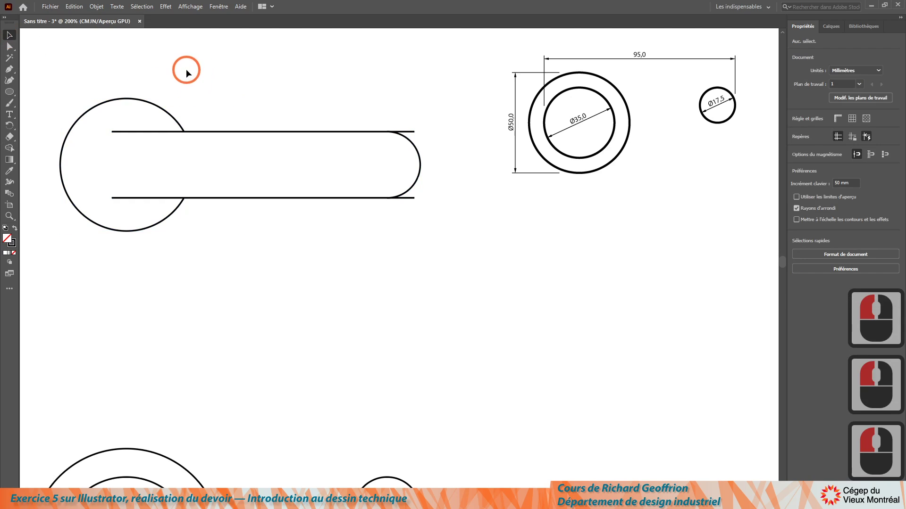
Hide the merged handle shape, delete the leftover line ends, and show all hidden objects again.
click(149, 104)
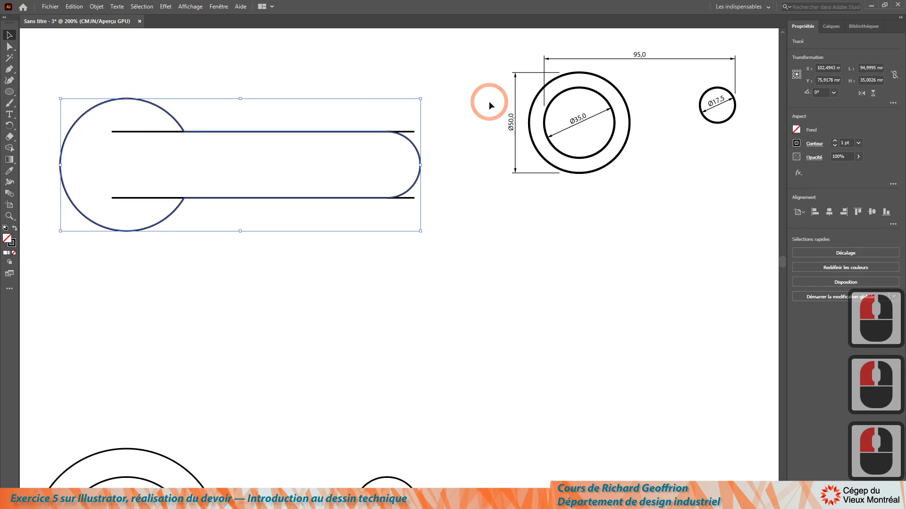
key(ctrl+3)
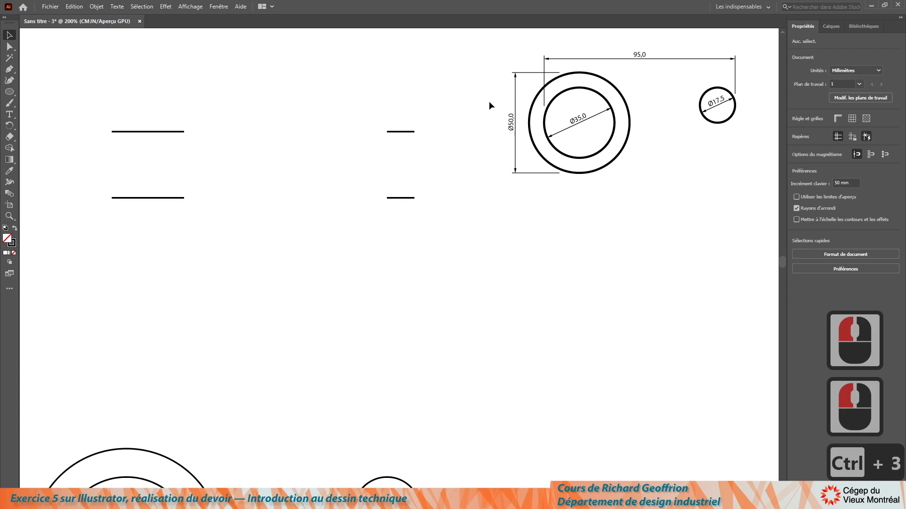
drag(135, 156, 520, 261)
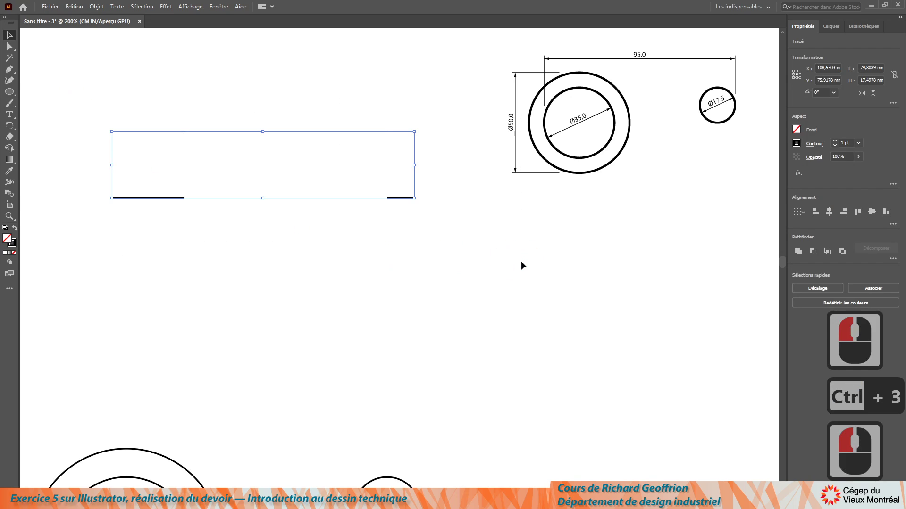
key(Delete)
key(alt)
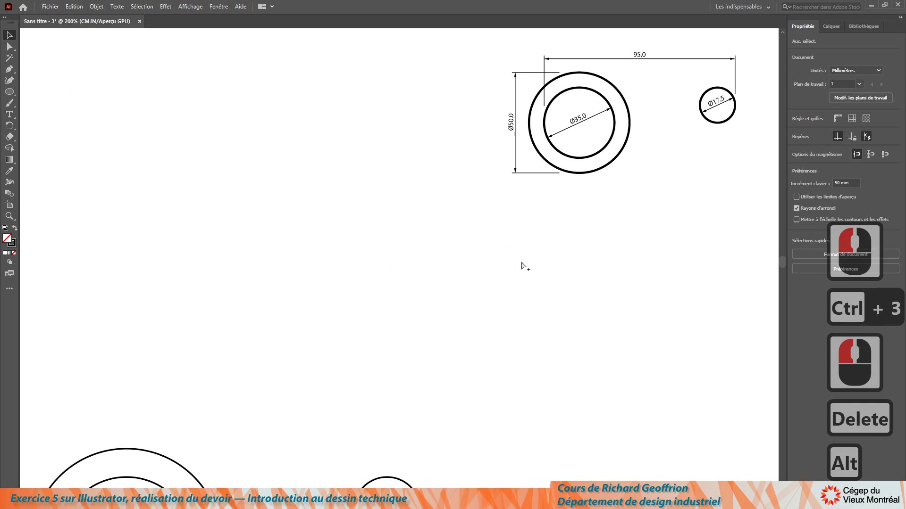
key(ctrl+alt+3)
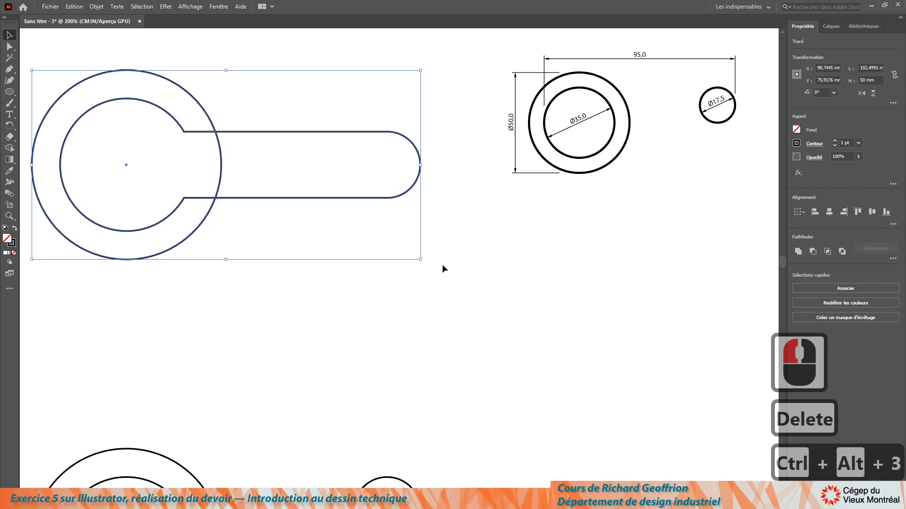
Round the two inner corners where the handle's round end meets the arm with a 17.5 mm radius.
click(10, 47)
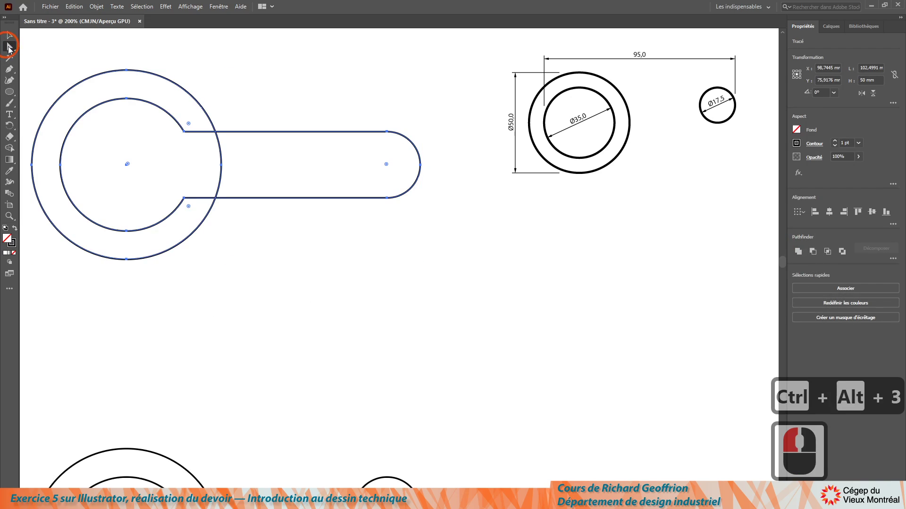
click(174, 109)
drag(173, 107, 212, 259)
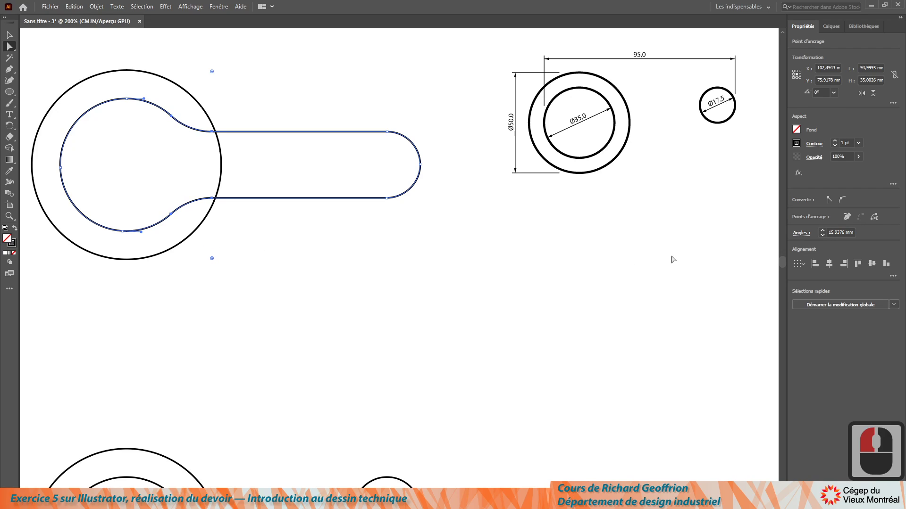
double_click(836, 232)
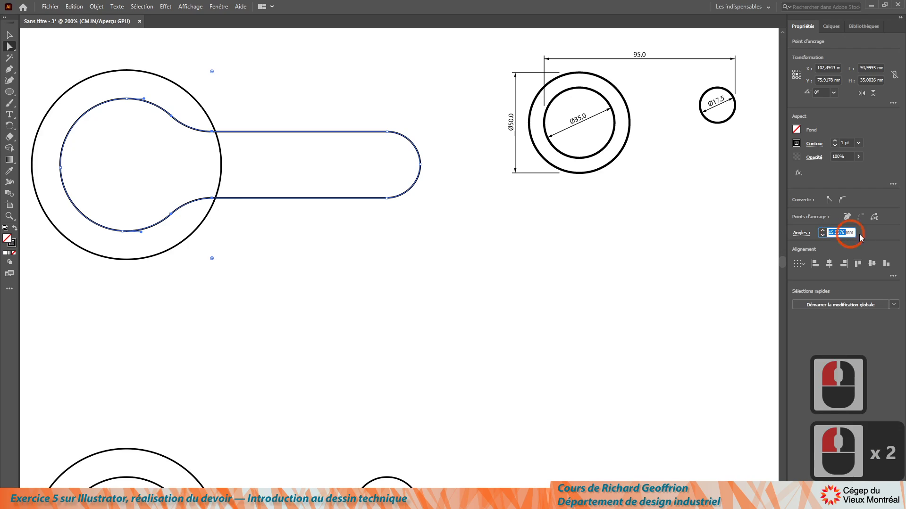
text(17.5)
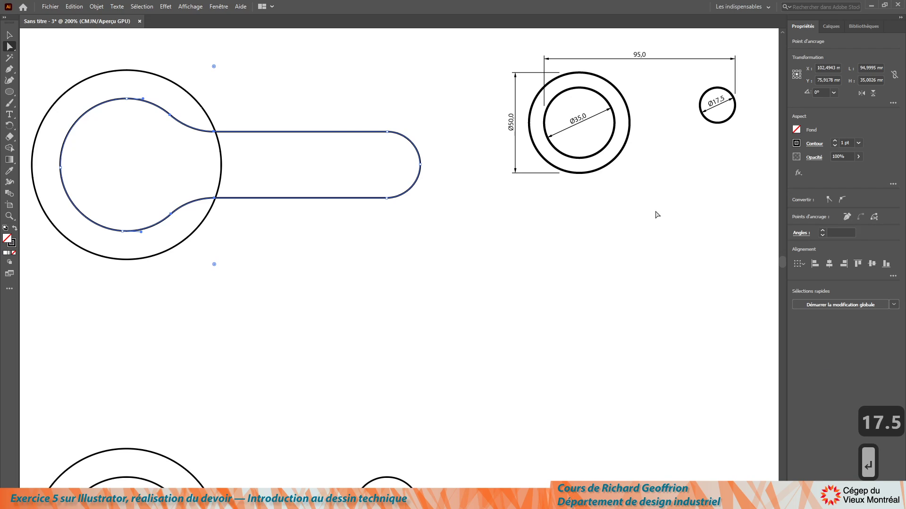
click(9, 34)
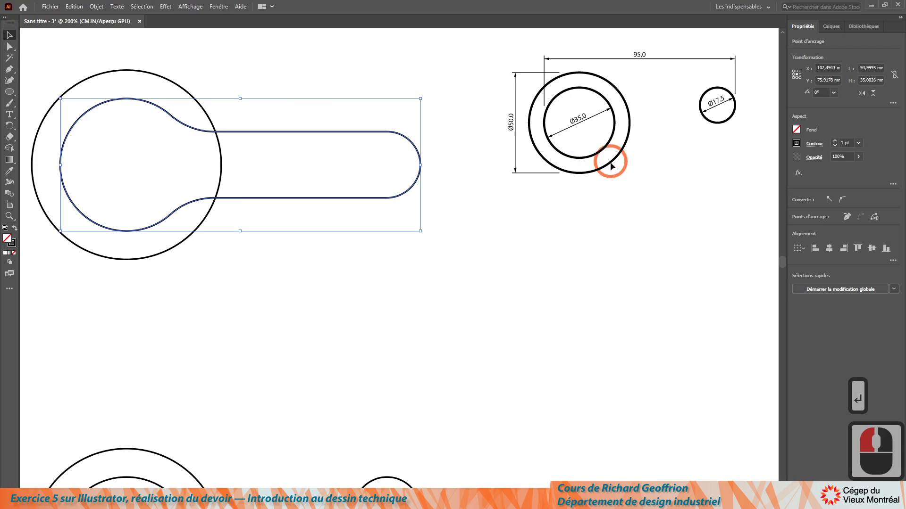
click(603, 168)
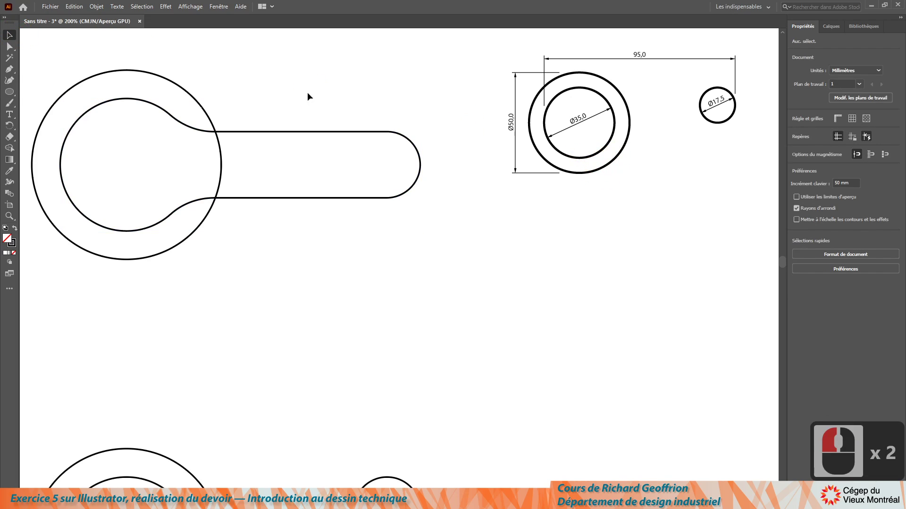
Fill the handle shape with white.
click(376, 198)
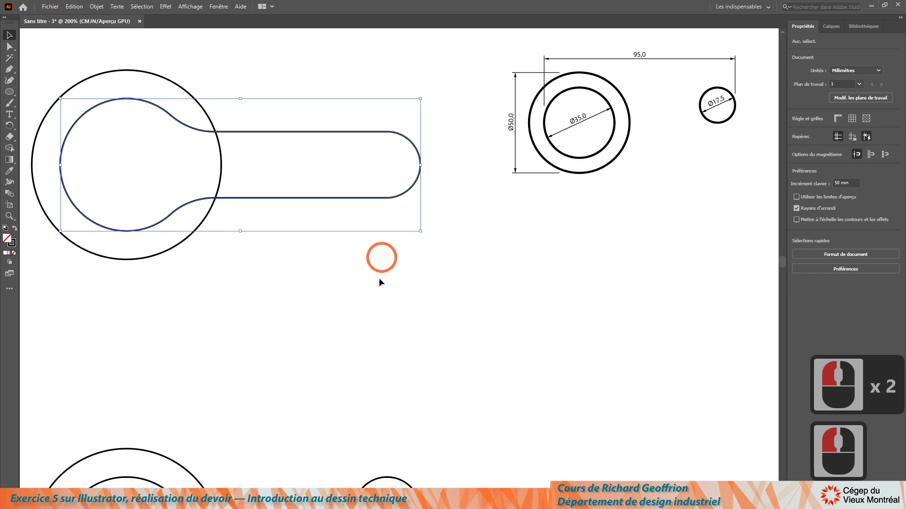
double_click(8, 241)
click(413, 228)
drag(413, 227, 456, 185)
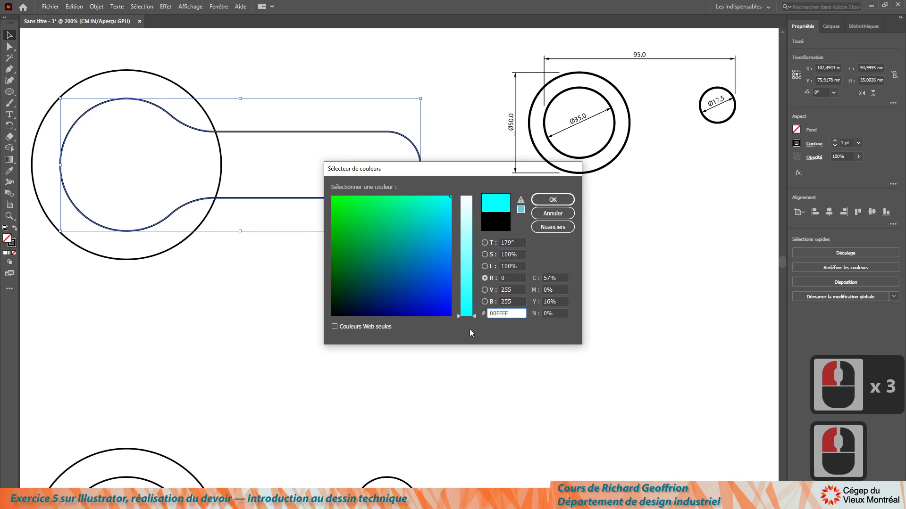
drag(474, 316, 474, 195)
click(553, 200)
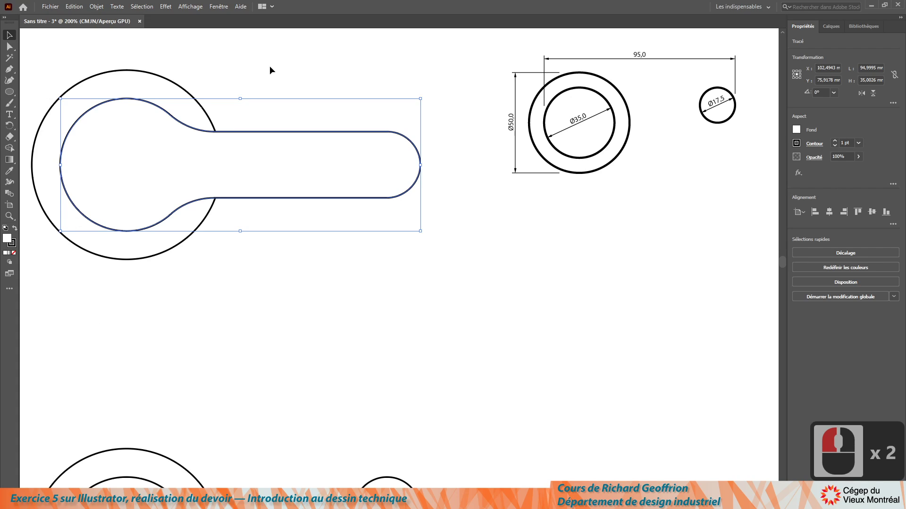
Set the stroke weight of the handle and its 50 mm circle to 3 pt.
shift+click(151, 186)
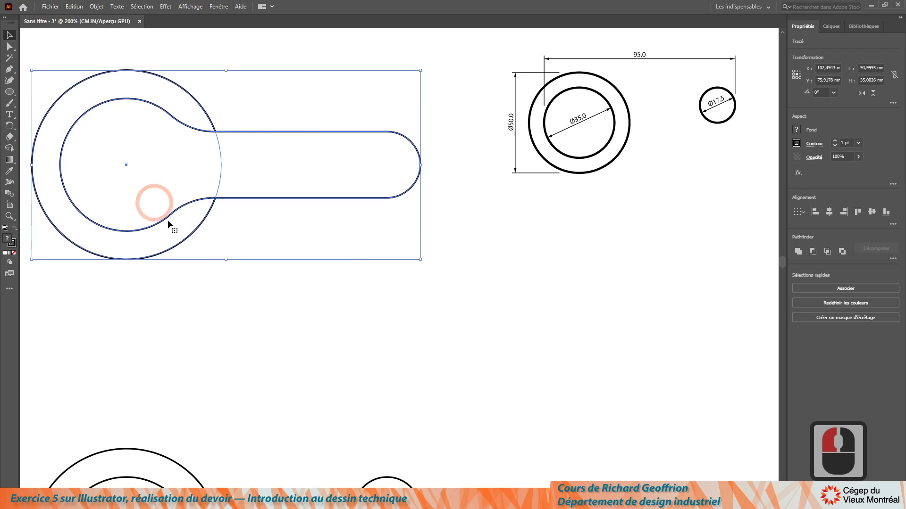
click(859, 143)
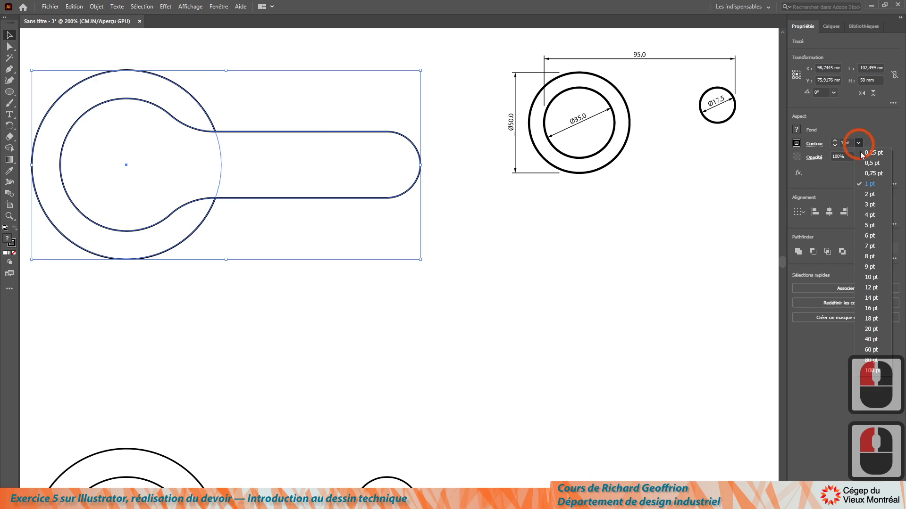
click(871, 212)
click(56, 196)
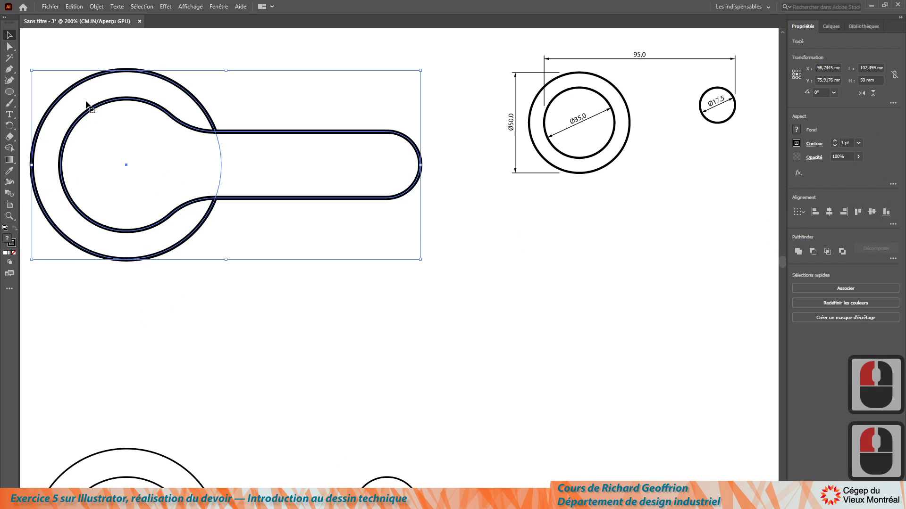
click(147, 37)
Send the handle shape to the back, behind the 50 mm circle.
click(285, 133)
right_click(284, 134)
mouse_move(328, 305)
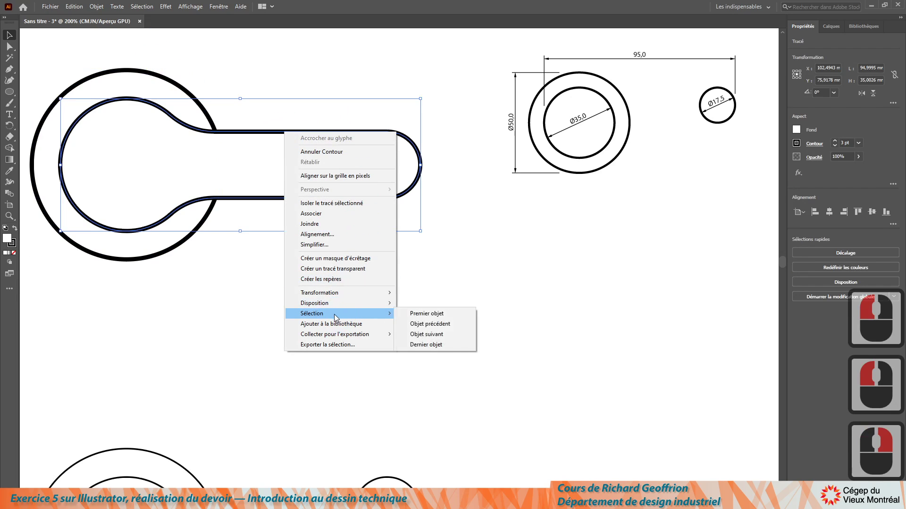
click(425, 335)
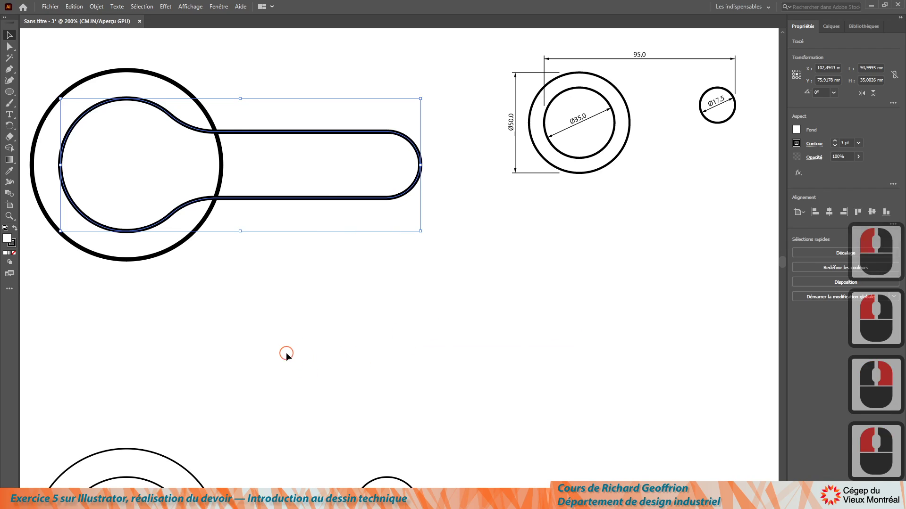
click(285, 353)
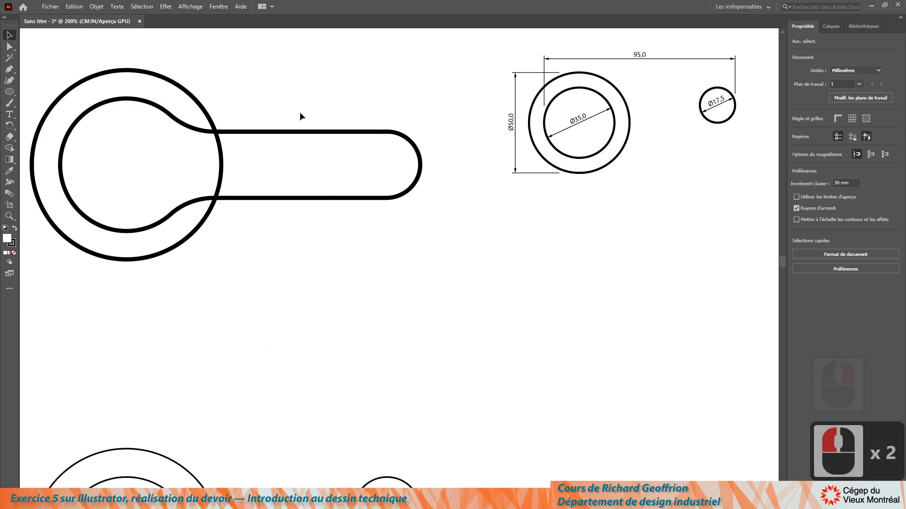
Bring the handle shape to the front, over the 50 mm circle.
click(299, 132)
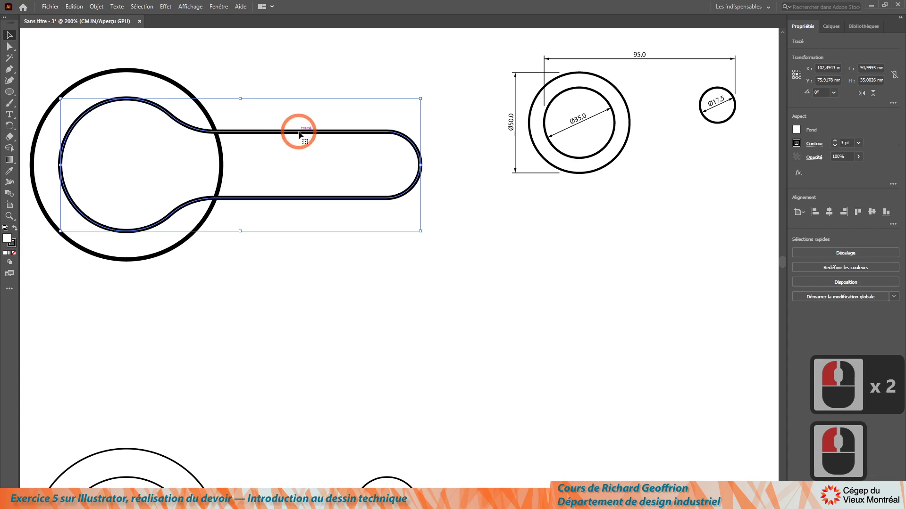
right_click(299, 132)
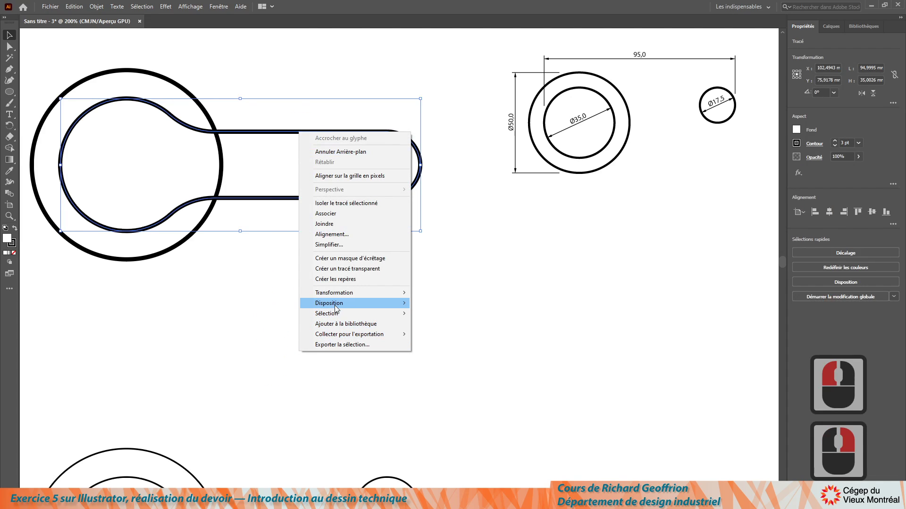
mouse_move(338, 308)
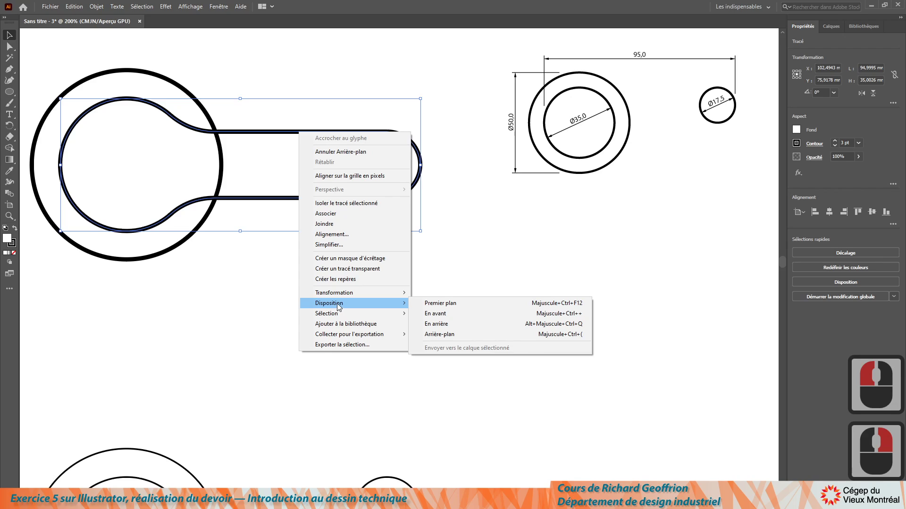
click(460, 303)
click(308, 313)
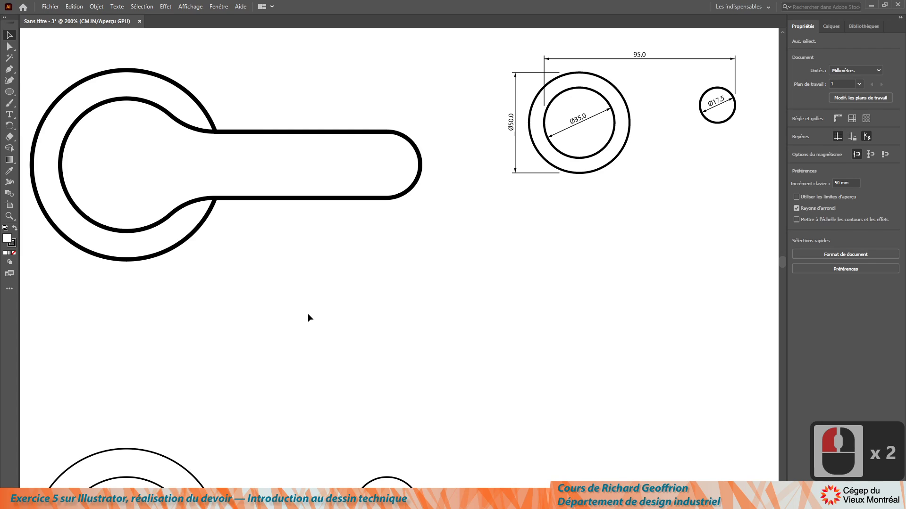
Switch to the browser to examine the reference door handle images on the course page, and return to Illustrator.
scroll(221, 273, down, 4)
scroll(252, 268, up, 1)
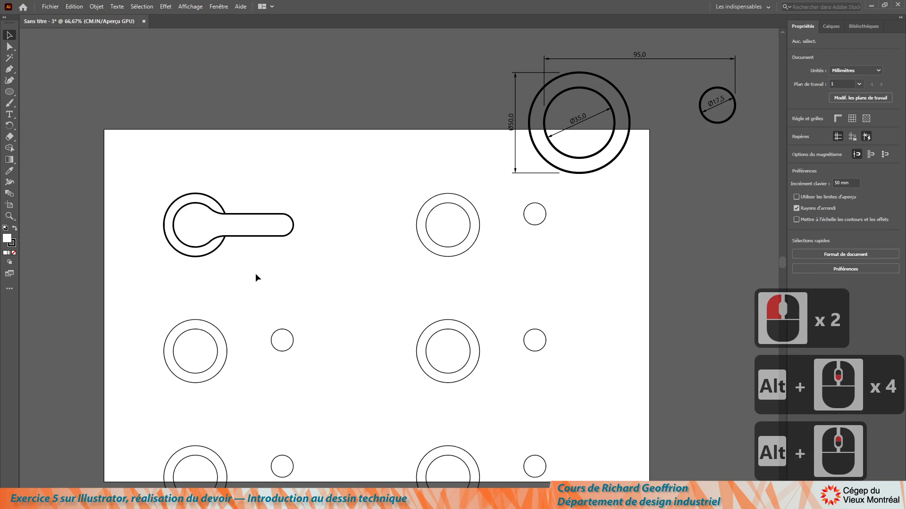
key(alt+Tab)
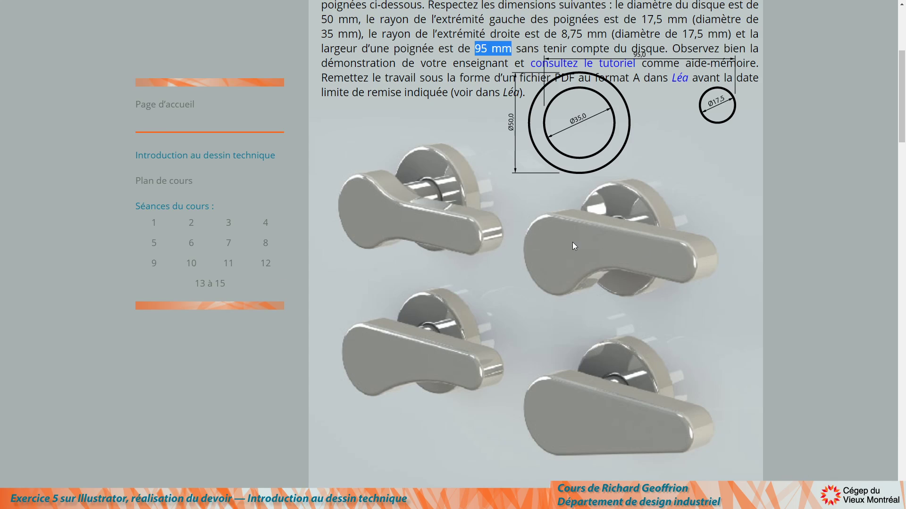
key(alt+Tab)
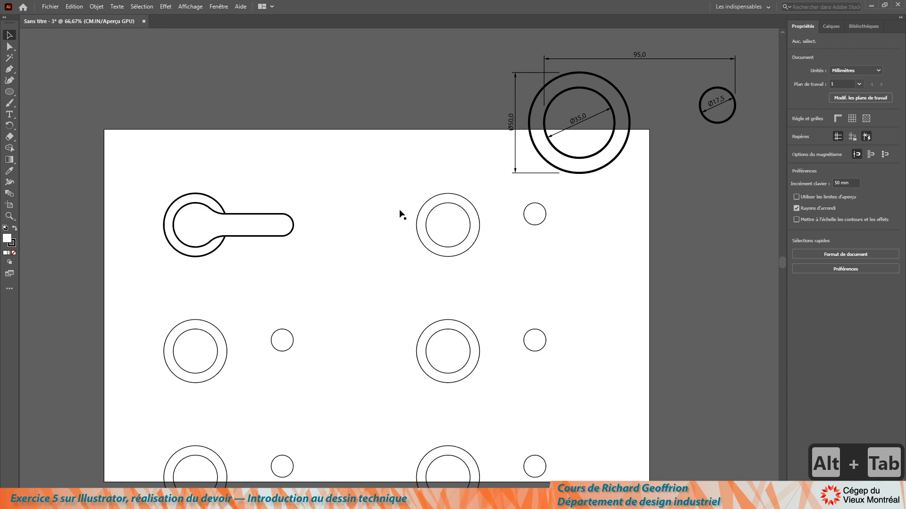
Hide the 50 mm circle of the top-right circle set.
scroll(551, 224, up, 3)
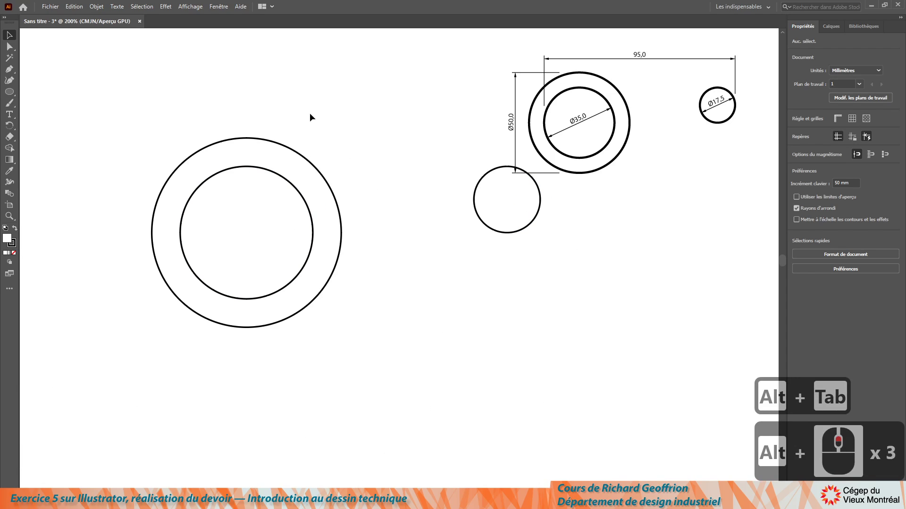
drag(215, 153, 215, 153)
key(ctrl+3)
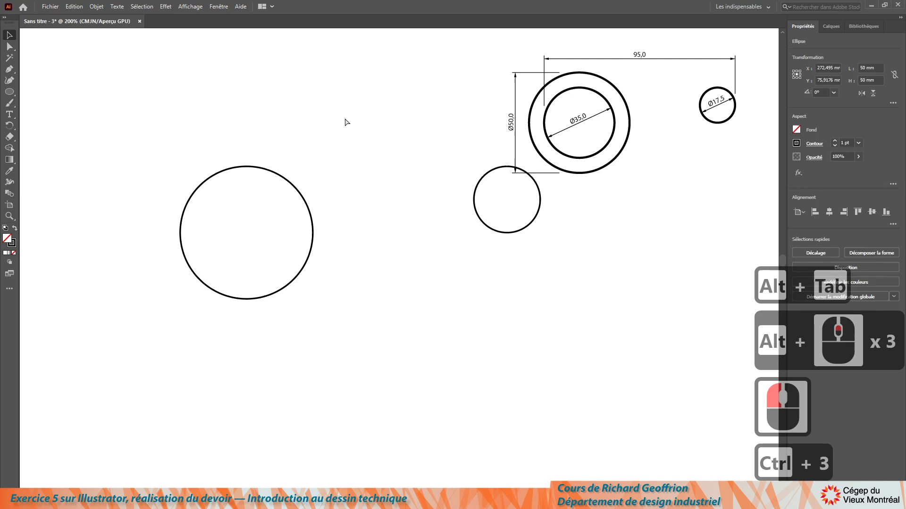
Draw a horizontal line above the top-right set with the Pen tool, extending past both remaining circles.
click(13, 69)
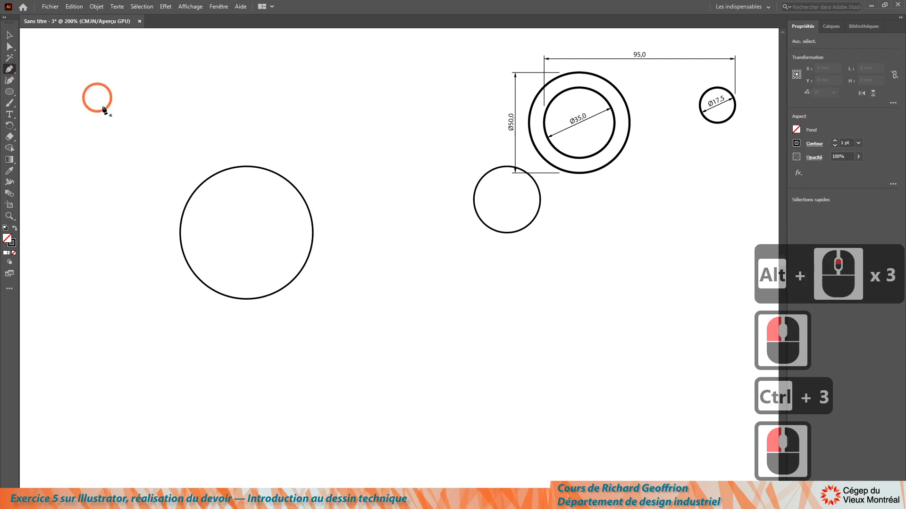
click(173, 155)
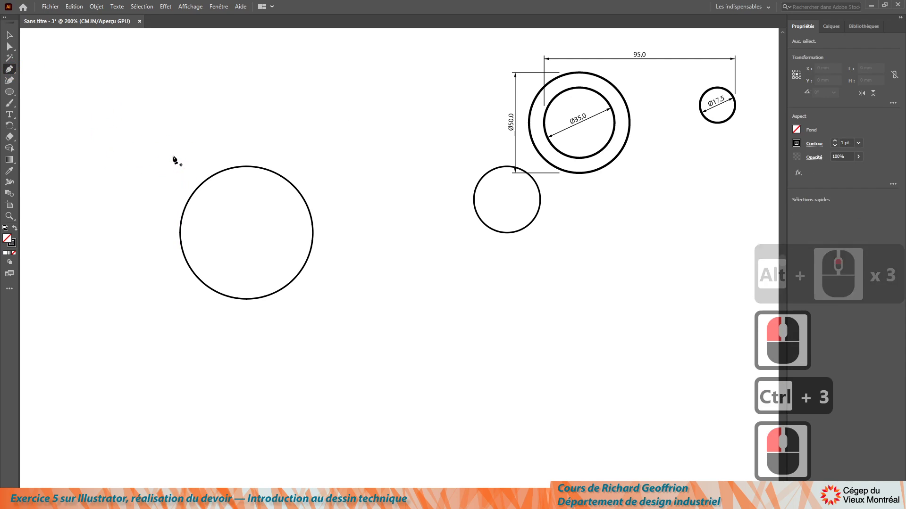
shift+click(590, 155)
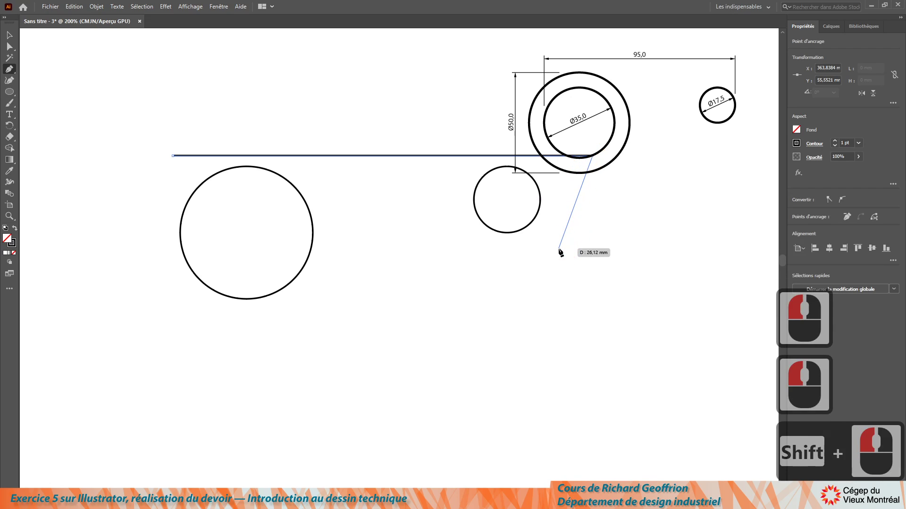
key(Escape)
key(Escape)
key(Escape)
Move the line to the upper tangent of both circles and place a copy at the small circle's lower tangent.
click(13, 36)
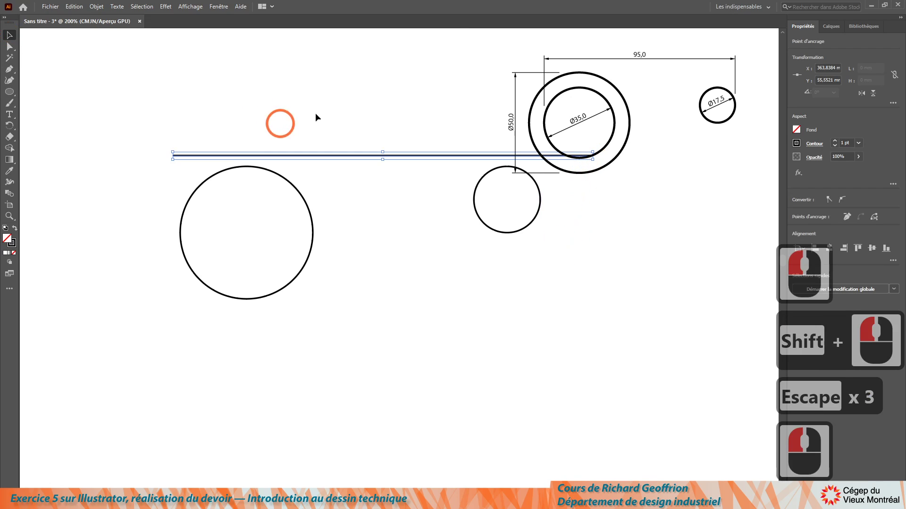
click(313, 121)
drag(327, 158, 328, 170)
click(393, 248)
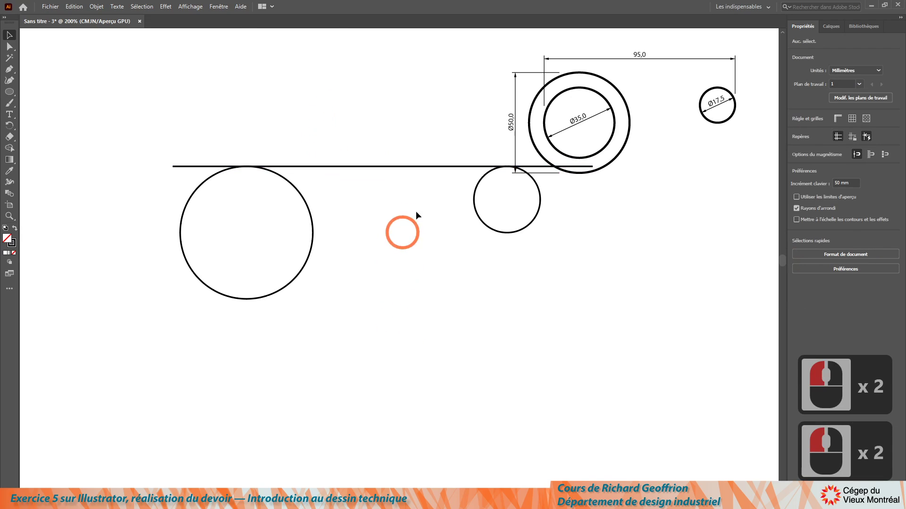
drag(442, 167, 457, 236)
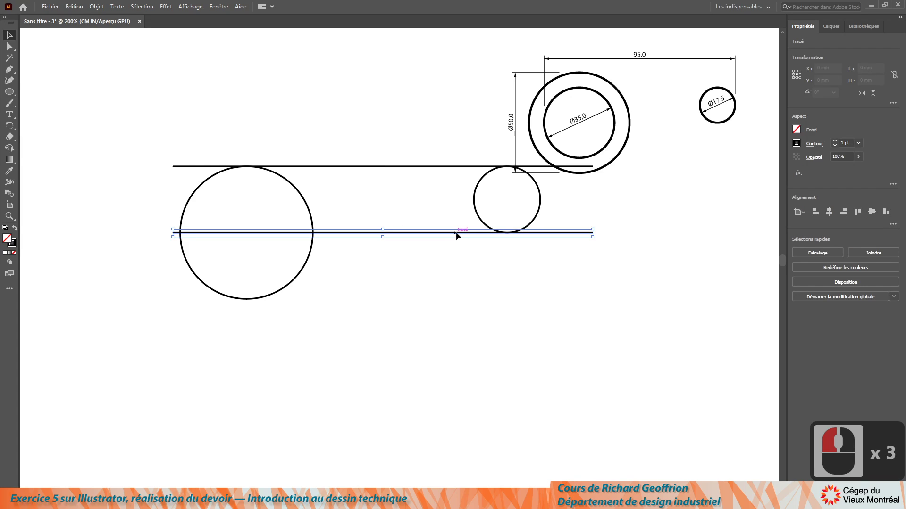
Shorten the lower tangent line so that its outer end beside the 35 mm circle lies inside that circle.
click(198, 295)
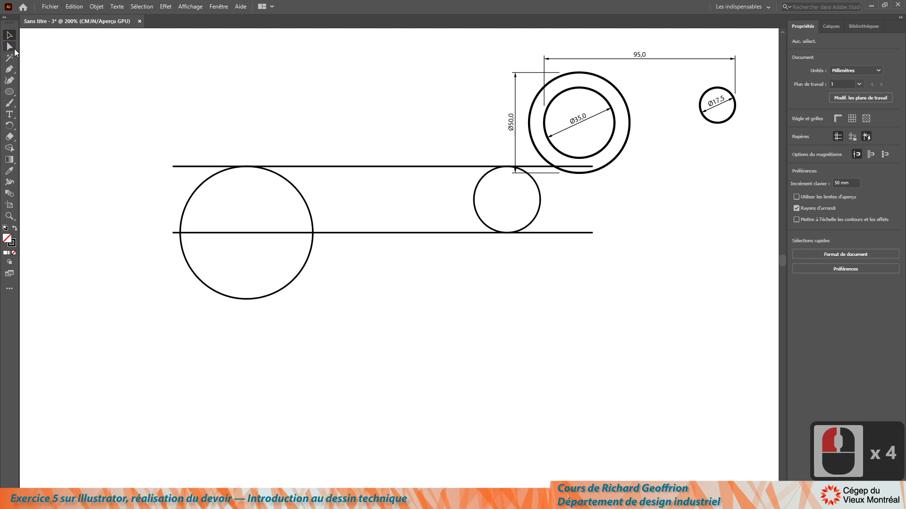
click(10, 46)
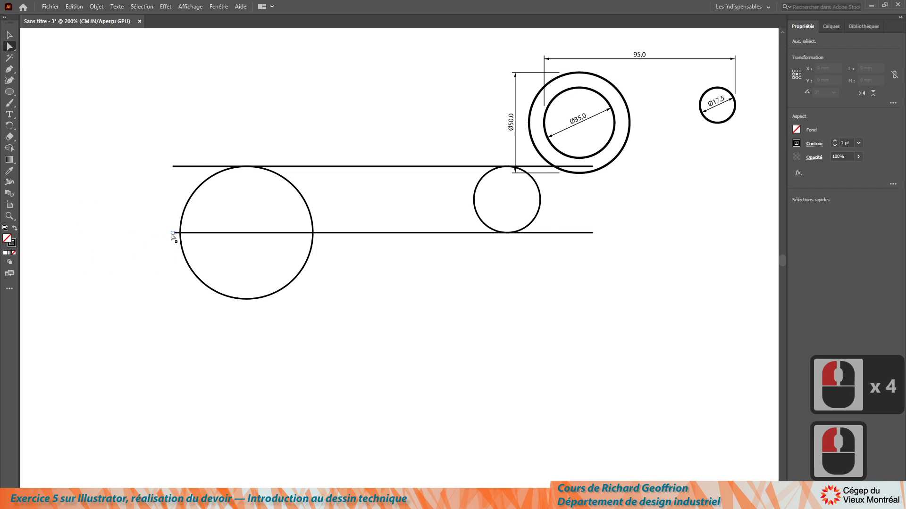
drag(173, 234, 275, 232)
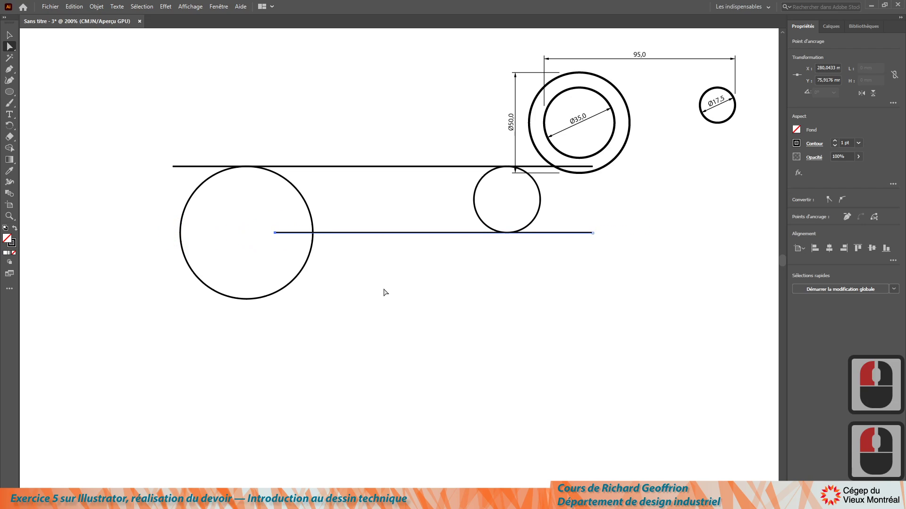
click(363, 290)
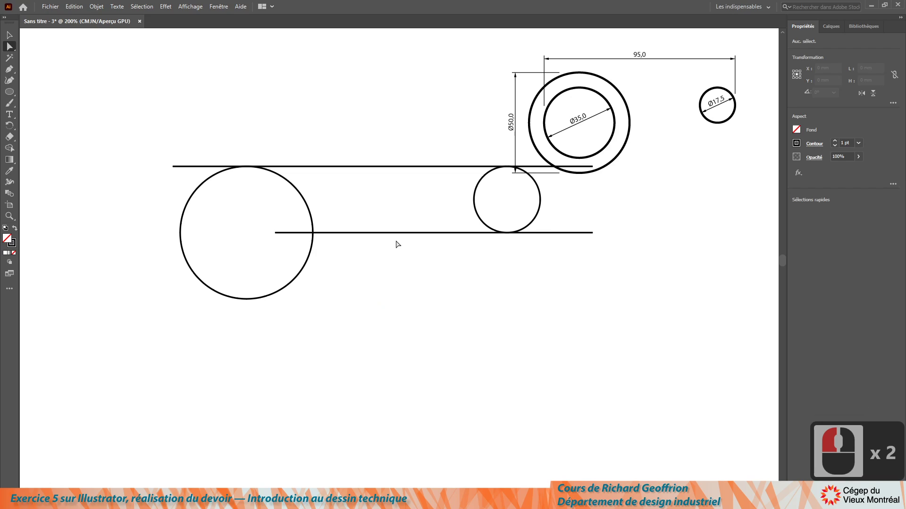
drag(124, 102, 680, 377)
click(188, 7)
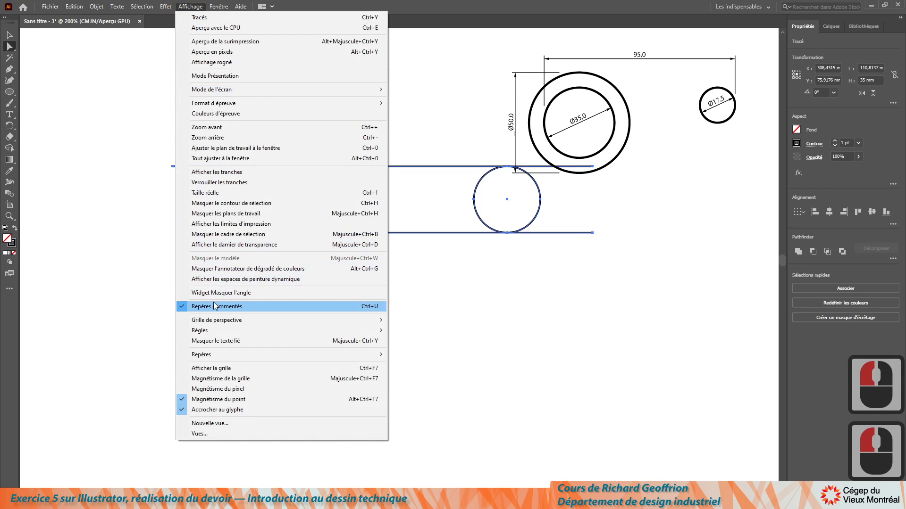
click(485, 309)
click(406, 297)
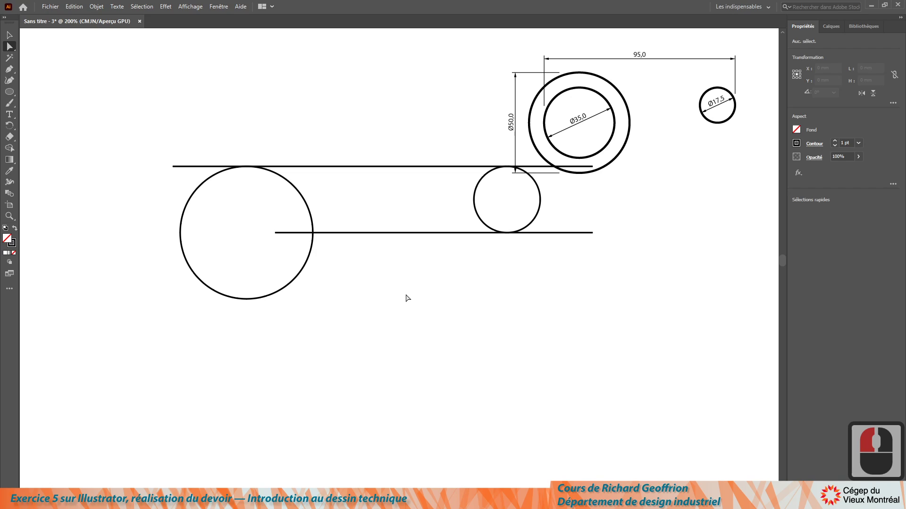
Merge the 35 mm circle, the 17.5 mm circle and the area between the two lines into one outline with Shape Builder.
mouse_move(119, 121)
mouse_down()
mouse_move(618, 346)
mouse_move(653, 324)
mouse_up()
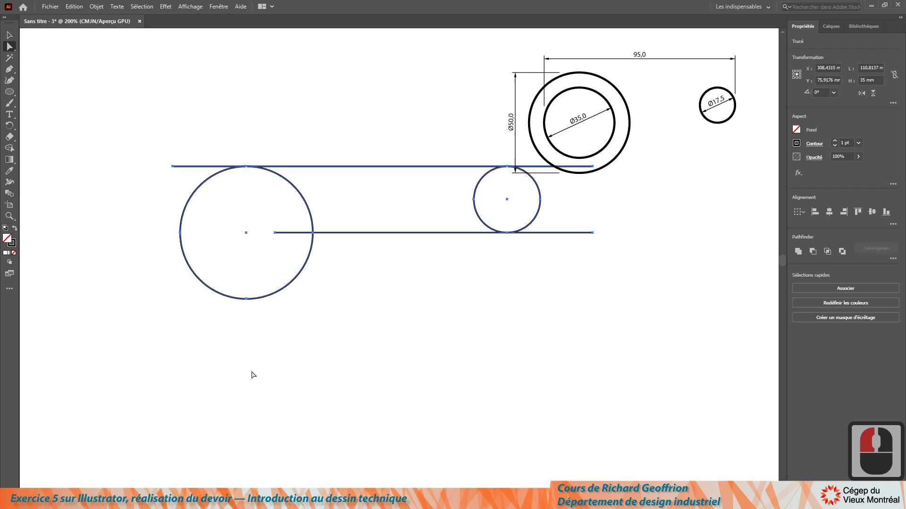
key(shift+m)
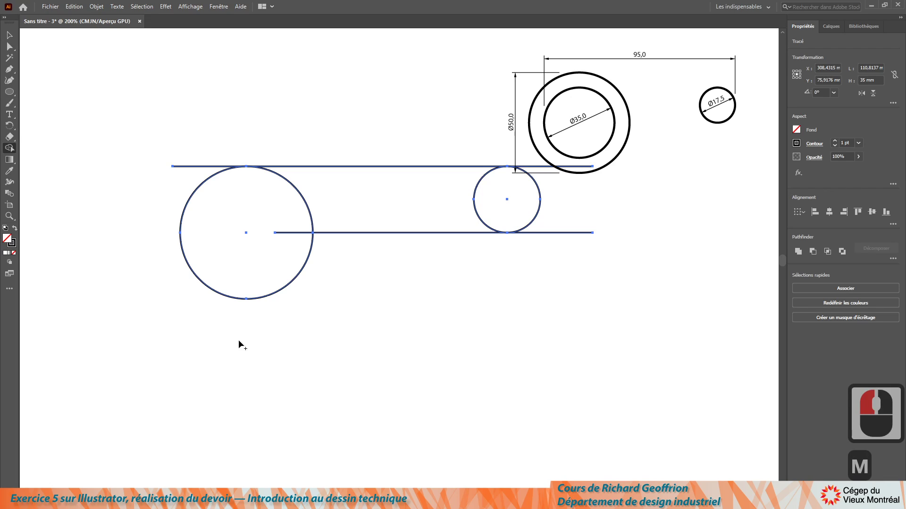
mouse_move(202, 226)
mouse_down()
mouse_move(315, 198)
mouse_move(496, 208)
mouse_up()
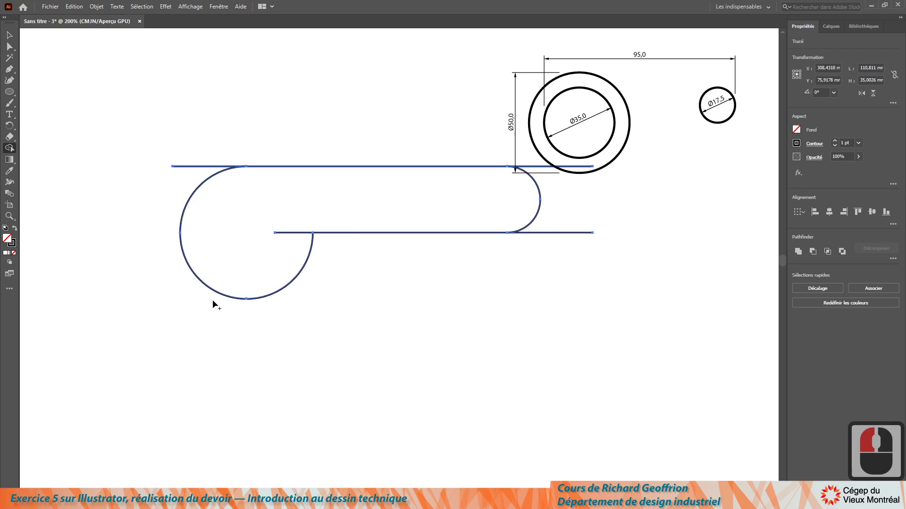
click(9, 35)
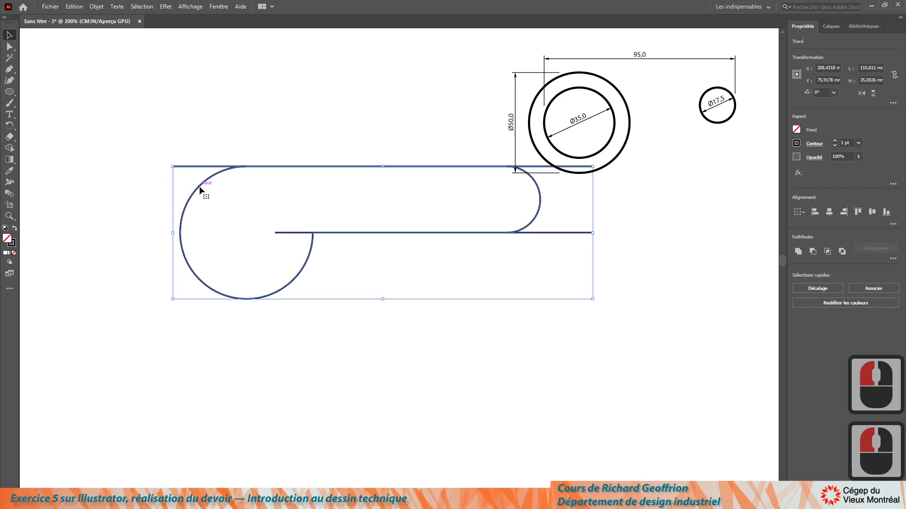
double_click(96, 204)
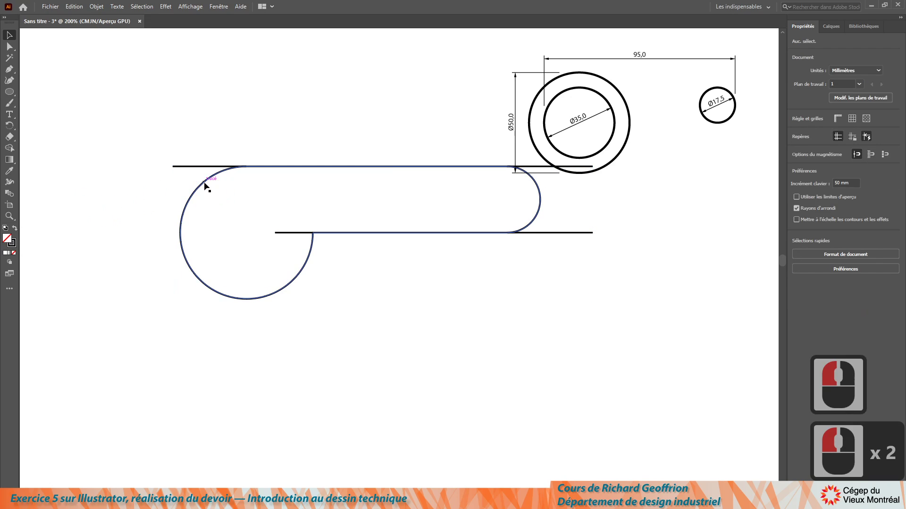
Temporarily hide the merged outline, delete the leftover line segments, and show all hidden objects again.
click(133, 234)
key(ctrl+3)
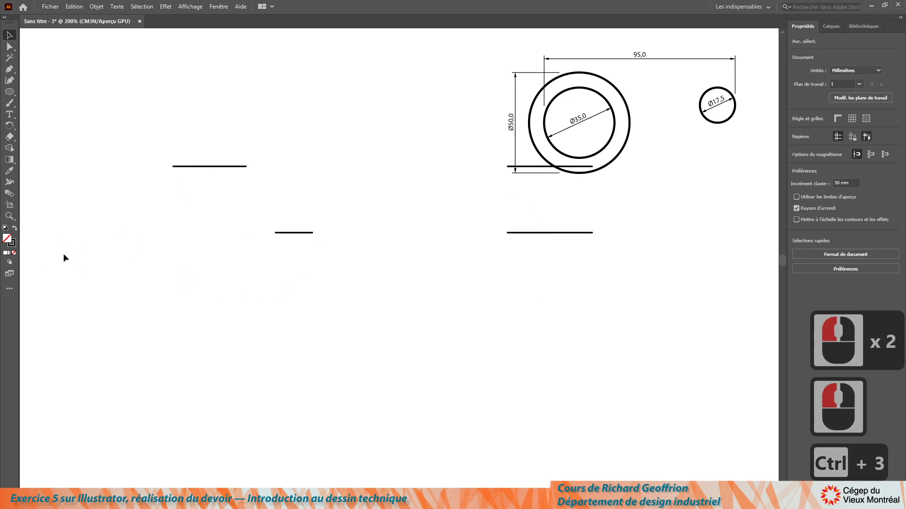
drag(103, 76, 649, 358)
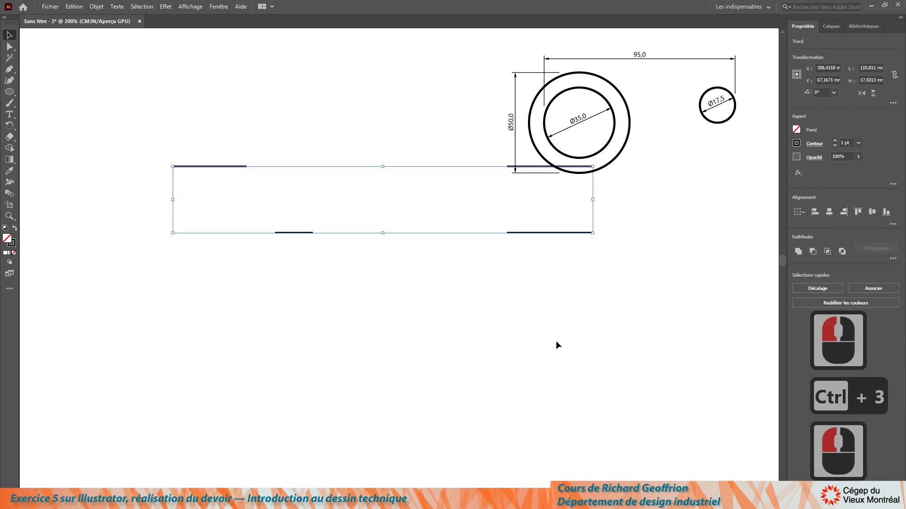
key(Delete)
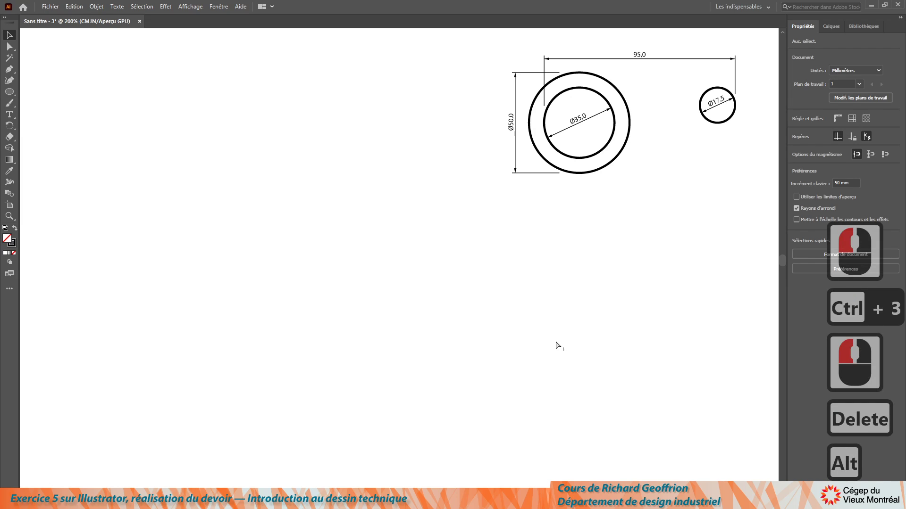
key(ctrl+alt+3)
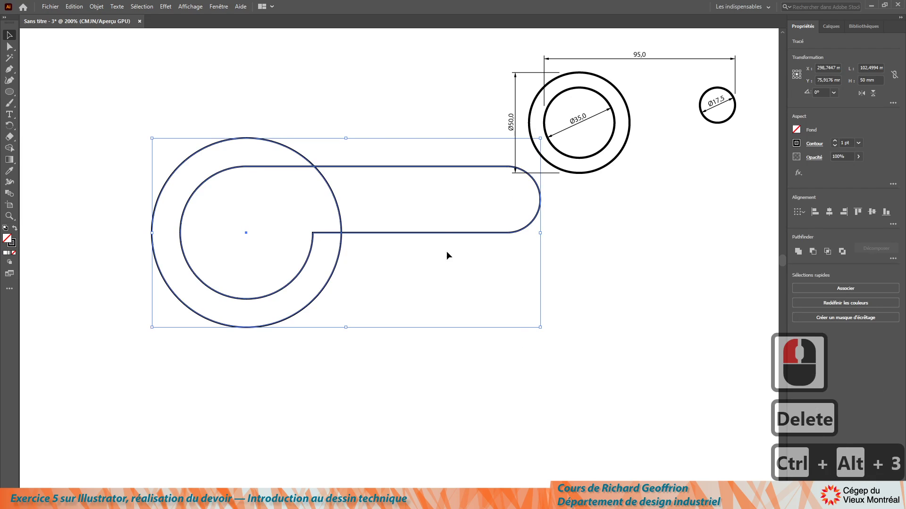
Hide the 50 mm circle and round the inner corner between the large arc and the lower edge to about 48 mm.
click(182, 156)
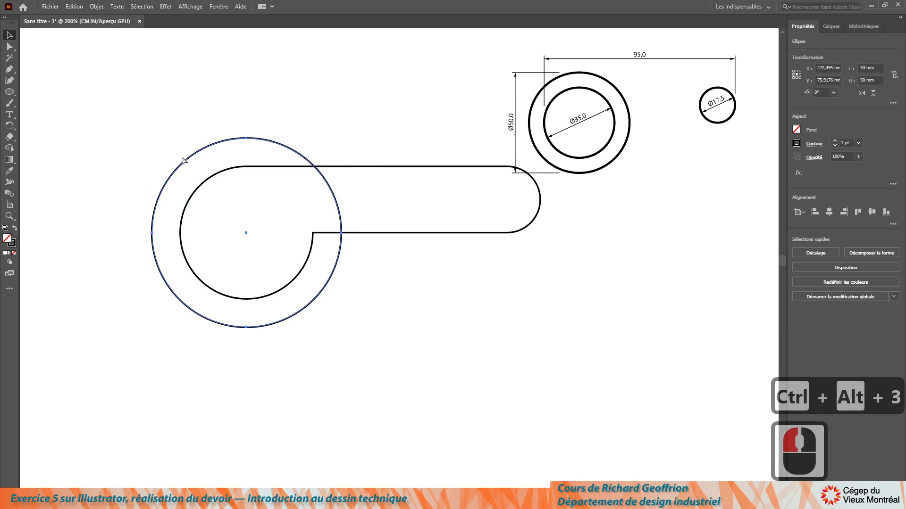
key(ctrl+3)
click(10, 47)
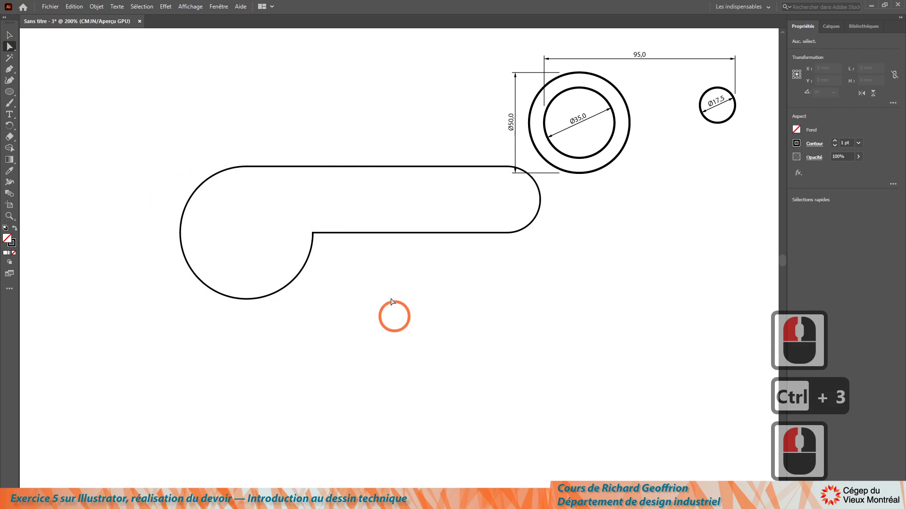
drag(290, 204, 369, 312)
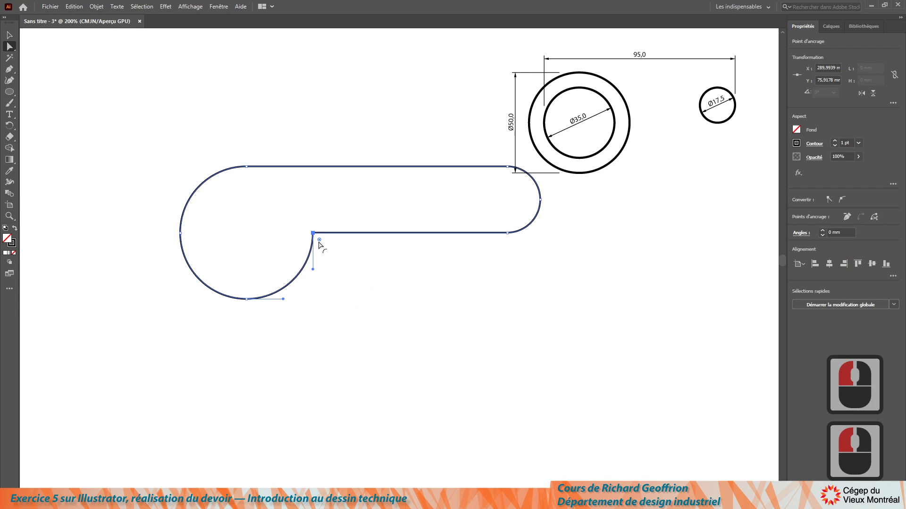
drag(319, 242, 415, 414)
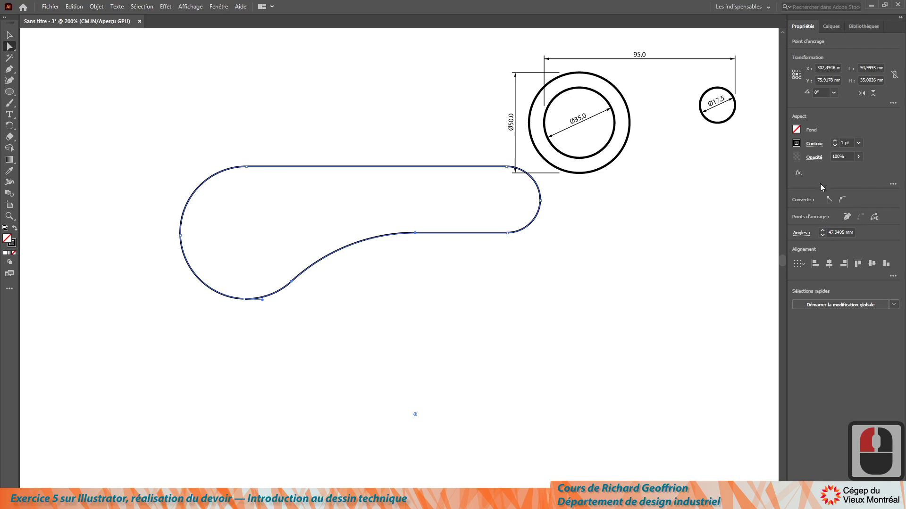
Try a radius of 100 mm for the rounded inner corner.
double_click(833, 233)
double_click(833, 232)
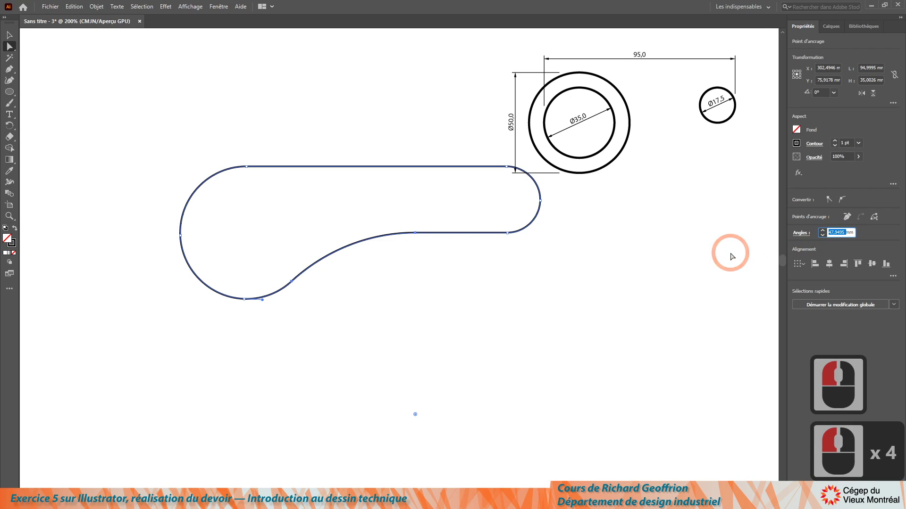
text(10)
key(Return)
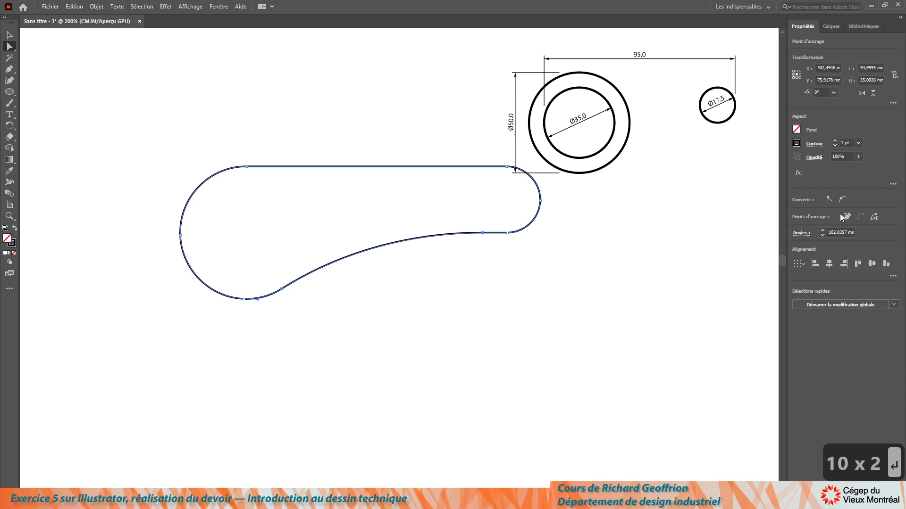
Set the rounded inner corner's radius to 50 mm and show the hidden 50 mm circle again.
double_click(837, 232)
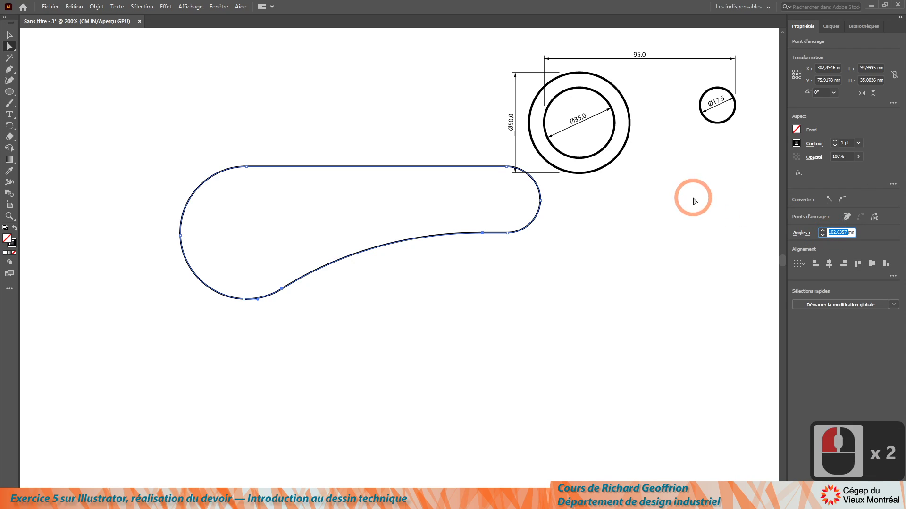
text(50)
key(Return)
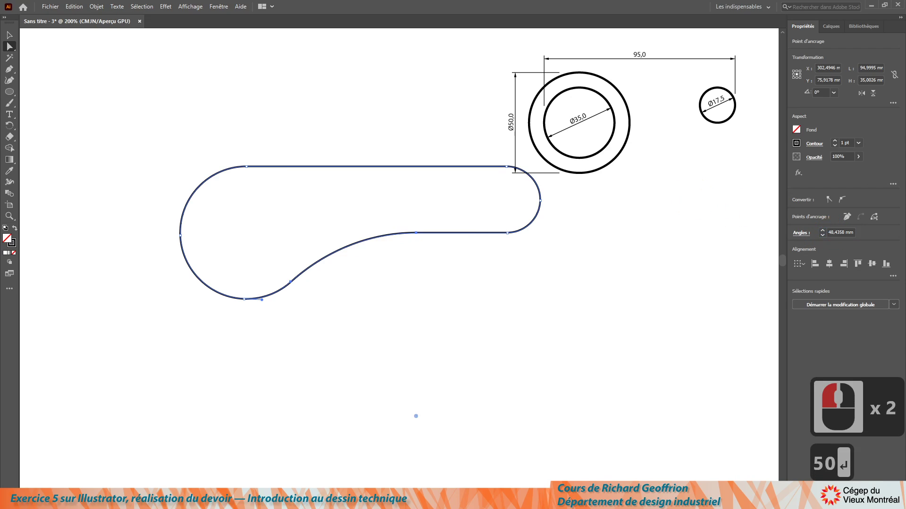
click(9, 34)
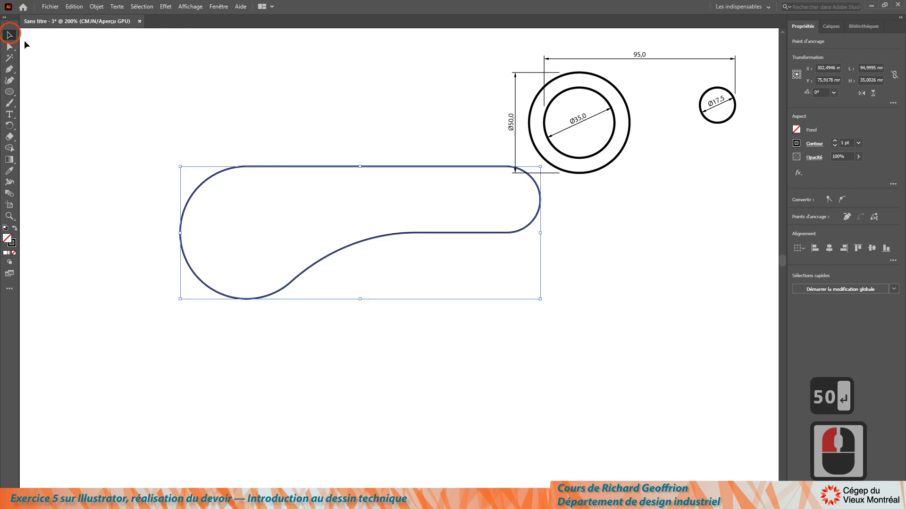
click(210, 116)
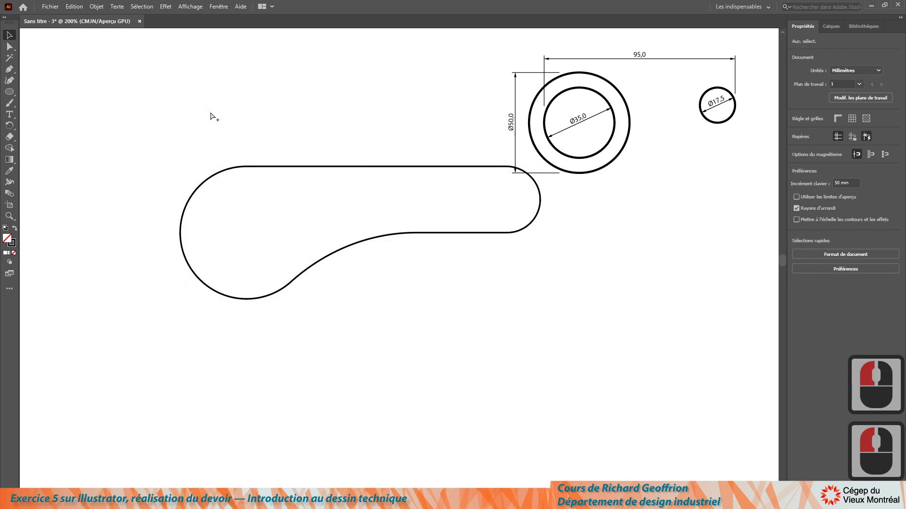
key(ctrl+alt+3)
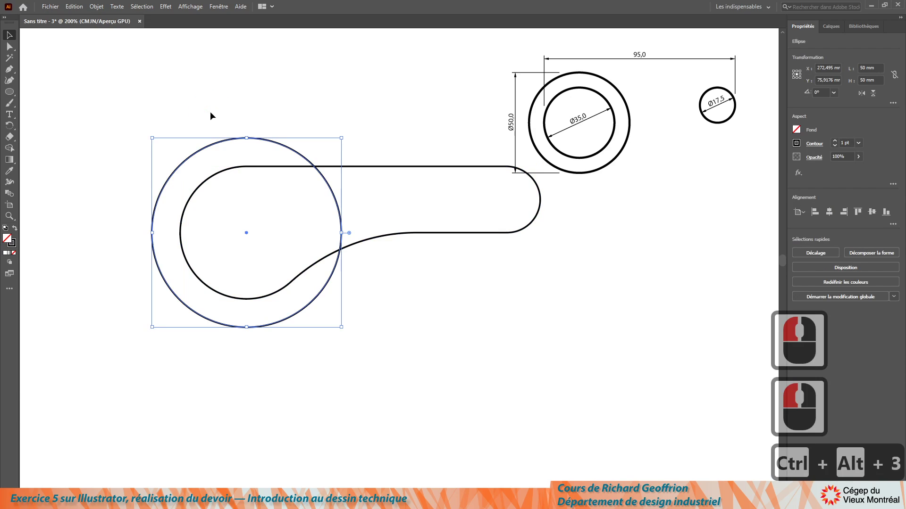
click(393, 375)
Copy the finished handle's white fill and 3 pt stroke onto the new handle outline with the Eyedropper.
scroll(371, 339, right, 4)
scroll(320, 334, left, 7)
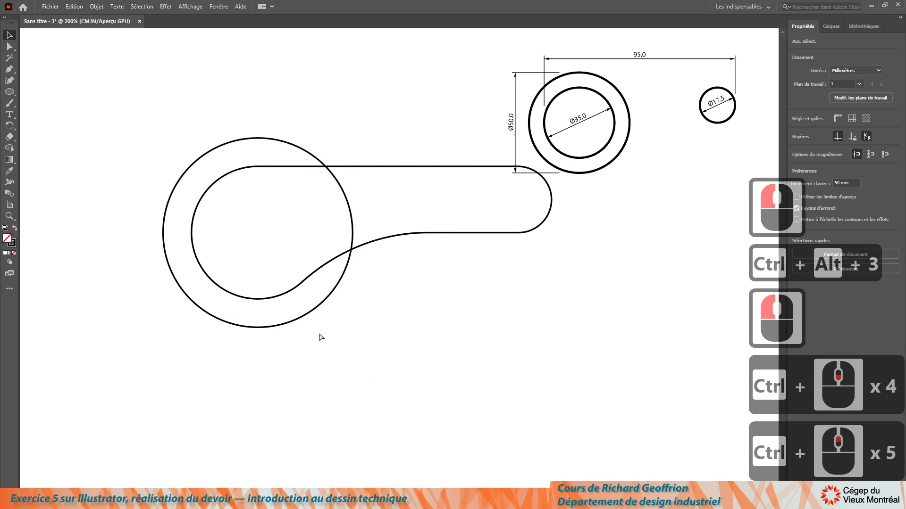
scroll(324, 330, down, 3)
scroll(324, 330, up, 1)
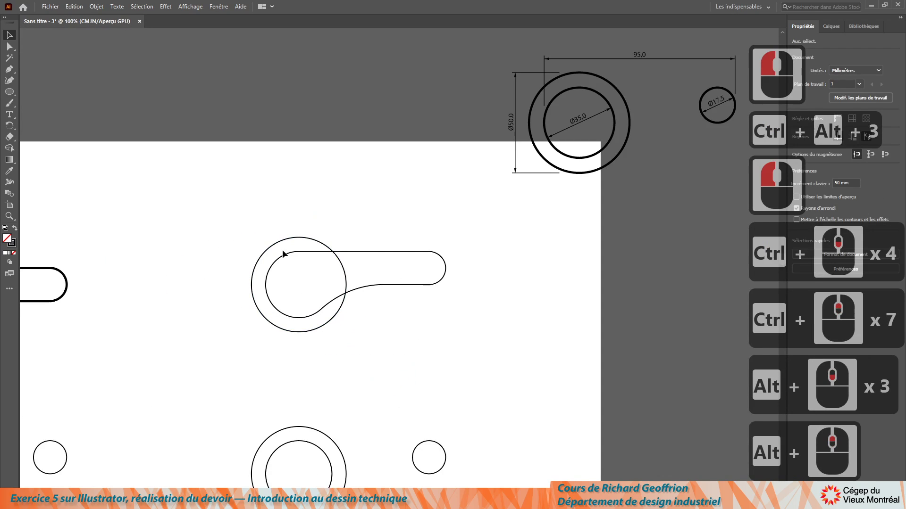
drag(366, 200, 425, 323)
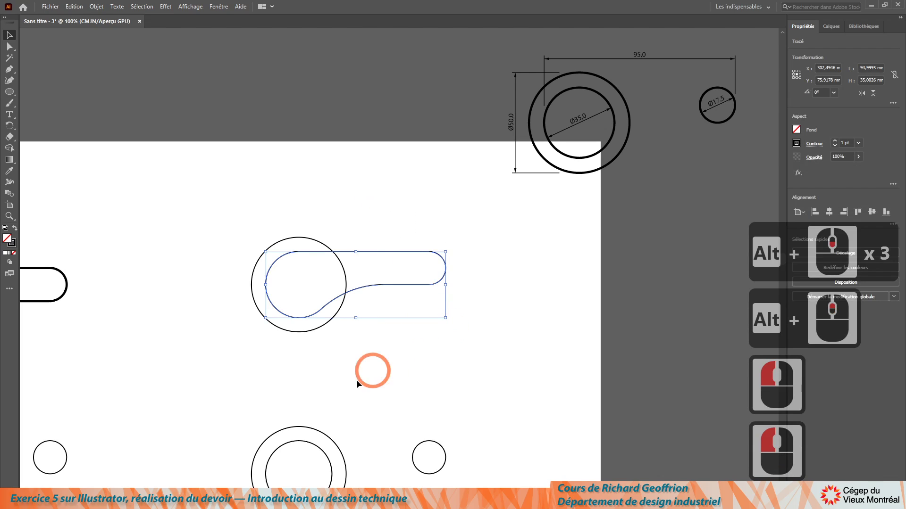
key(i)
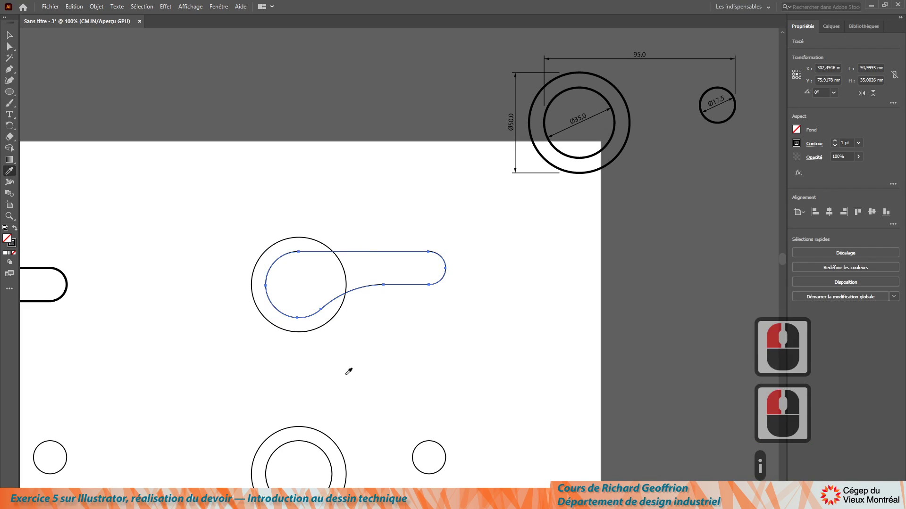
click(57, 268)
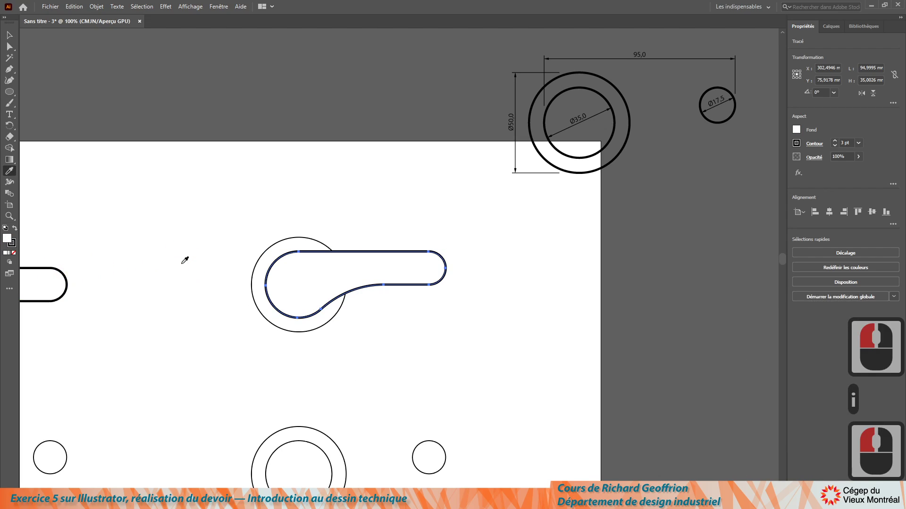
Apply the same white fill and 3 pt stroke to the 50 mm circle behind the new handle outline.
click(9, 35)
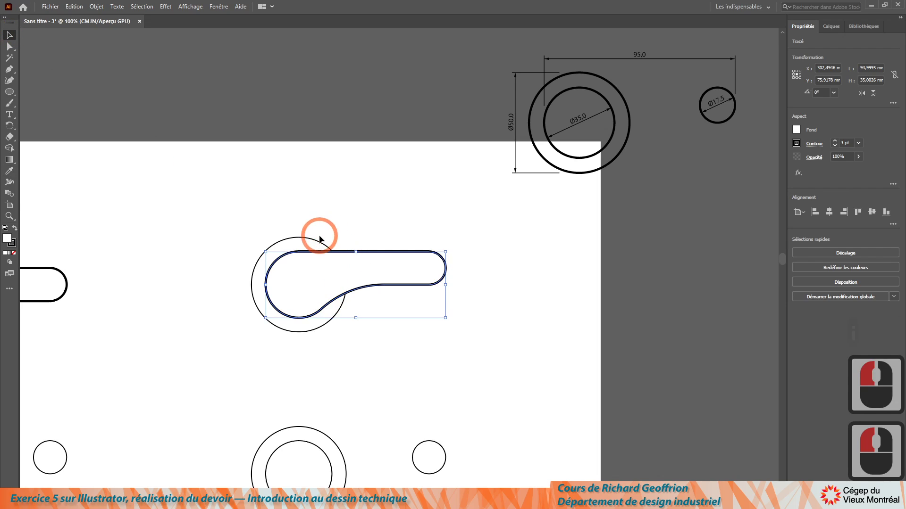
drag(218, 195, 502, 365)
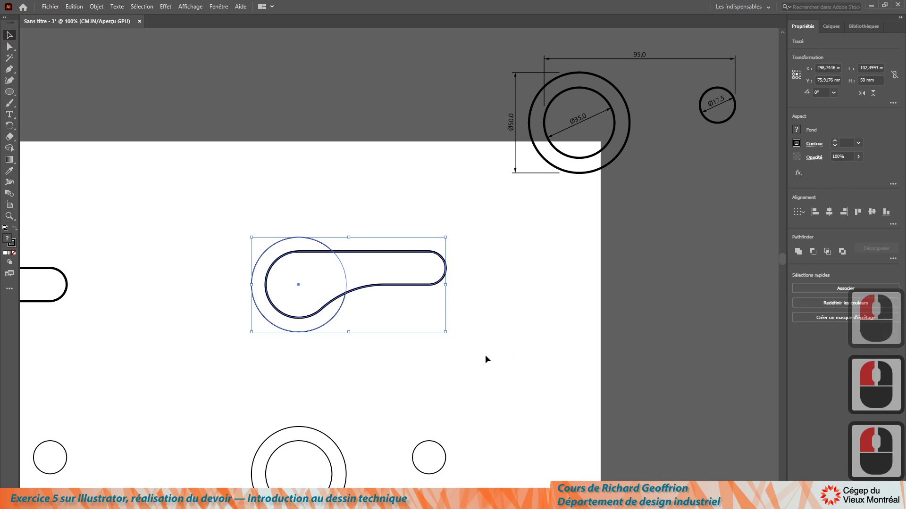
key(i)
click(395, 246)
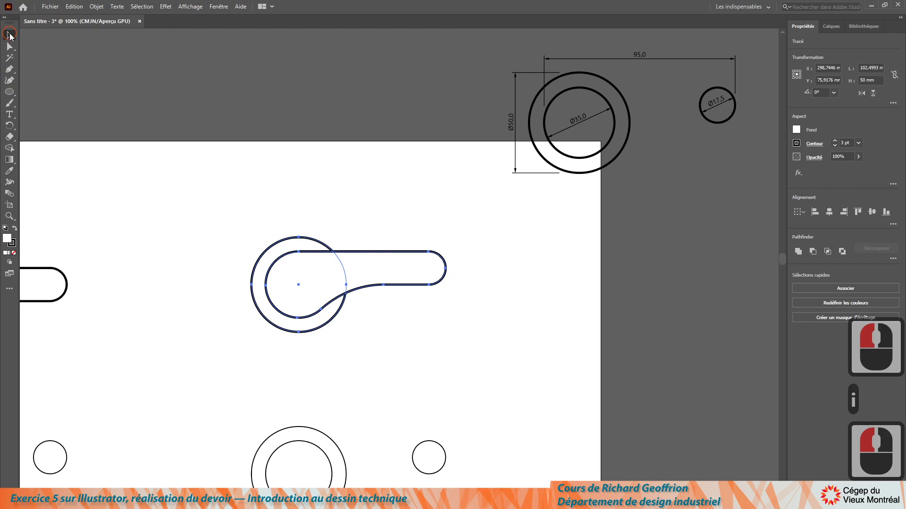
click(10, 37)
click(241, 287)
key(space)
drag(242, 299, 365, 190)
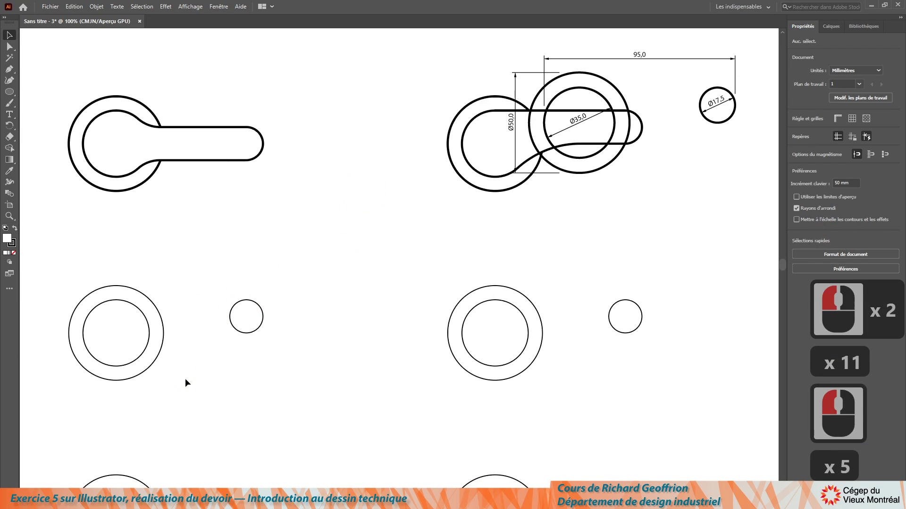
Hide both sets of thin 50, 35 and 17.5 mm circles in the lowest row of the artboard.
key(space)
drag(213, 384, 216, 237)
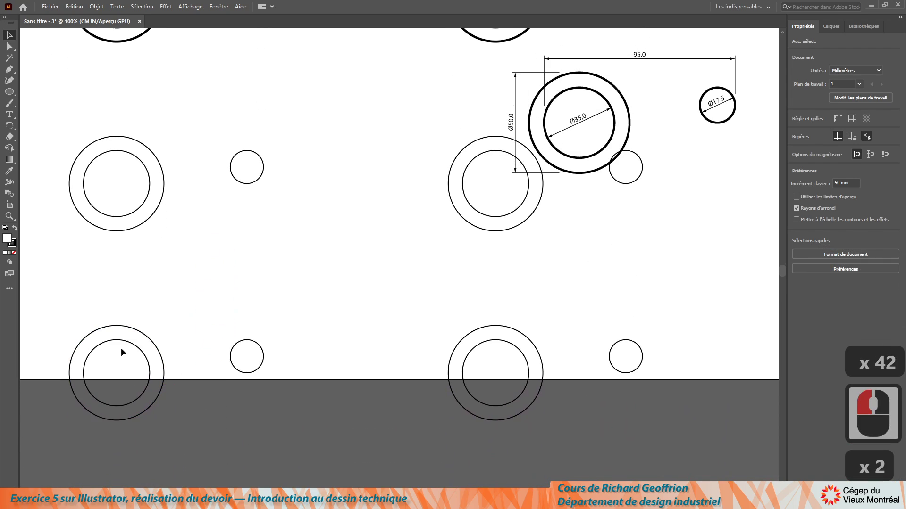
click(9, 46)
drag(51, 287, 678, 463)
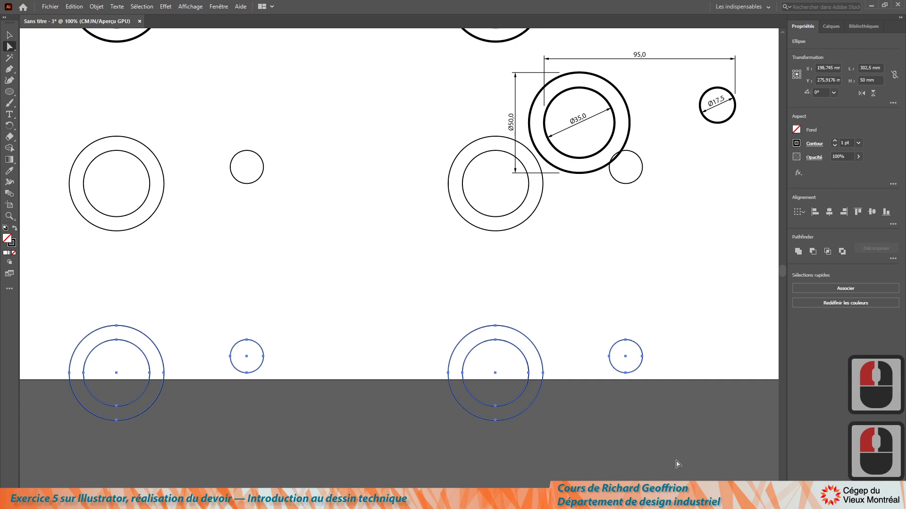
key(ctrl+3)
Hide the 50 mm circle of the unfinished handle below the first finished one.
mouse_move(281, 303)
mouse_down()
mouse_move(329, 370)
mouse_move(344, 374)
mouse_move(359, 363)
mouse_up()
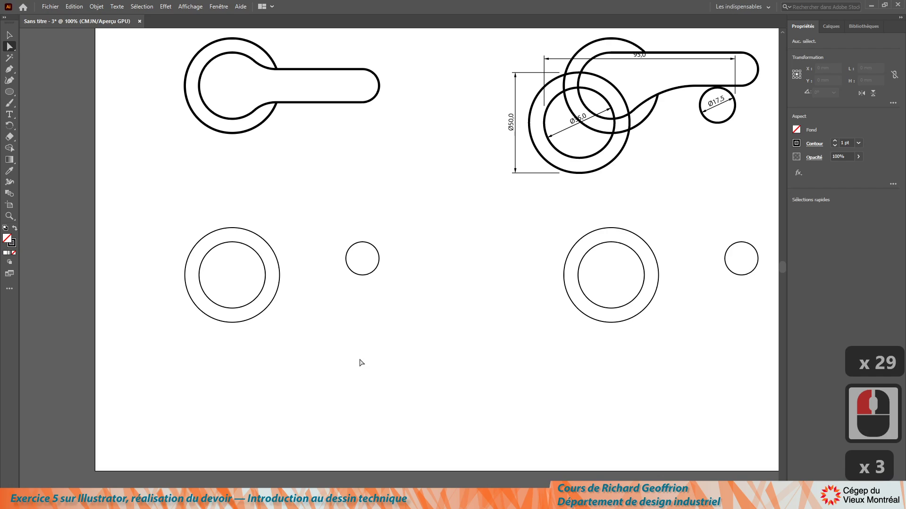
drag(134, 186, 297, 279)
key(ctrl+3)
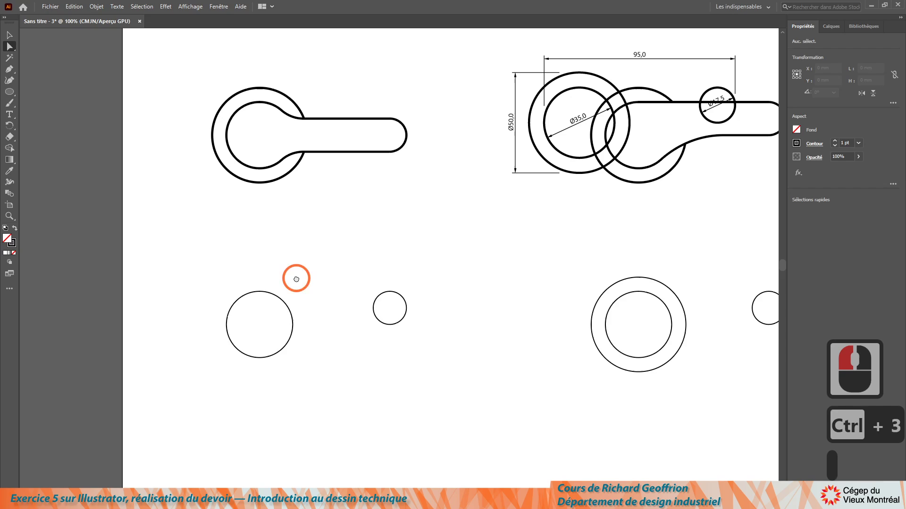
Draw a horizontal line about 107 mm long just above the 35 and 17.5 mm circles with the Pen tool.
click(11, 69)
click(295, 242)
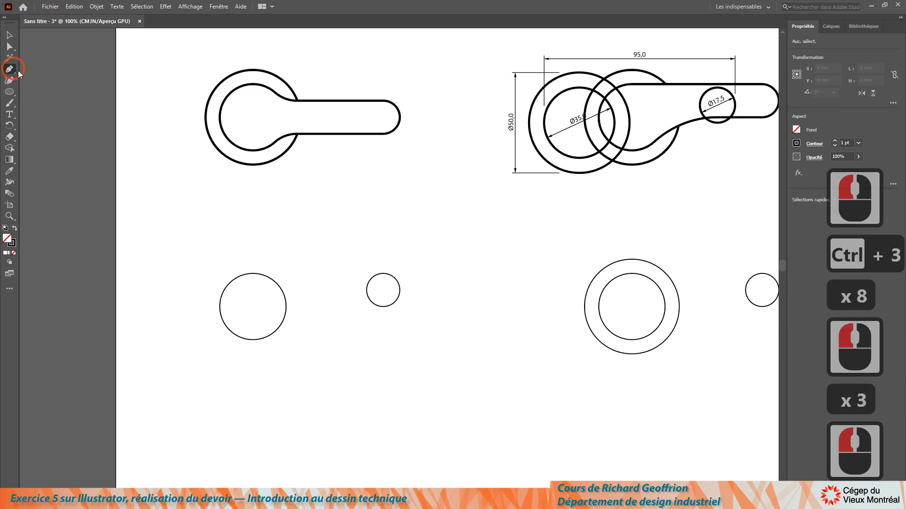
scroll(321, 344, left, 3)
scroll(324, 317, up, 1)
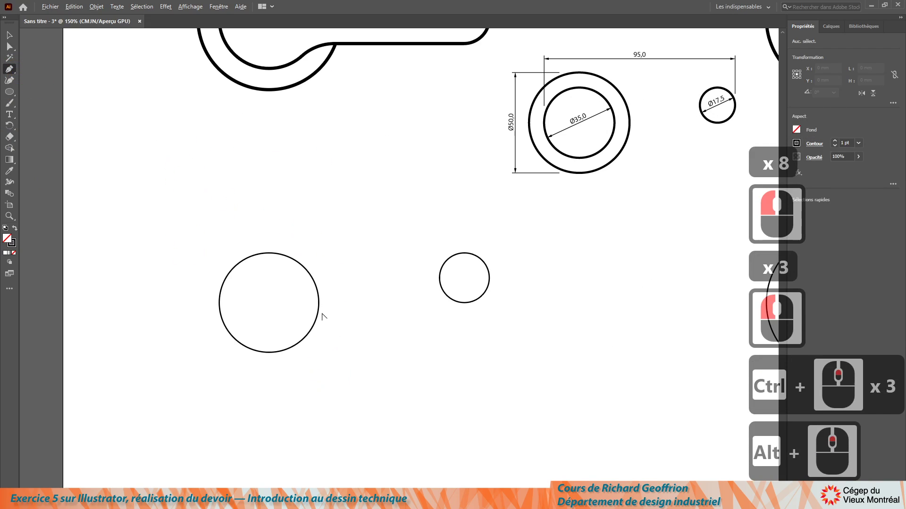
scroll(323, 316, up, 1)
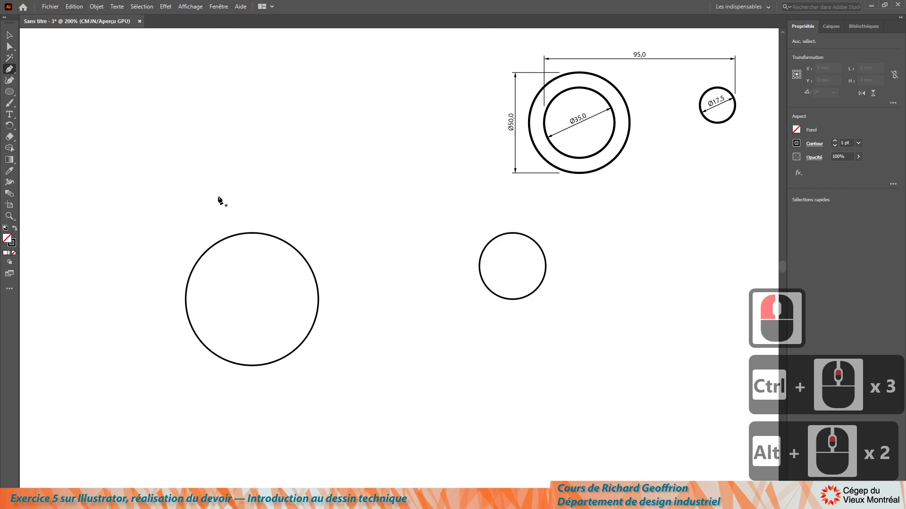
click(176, 217)
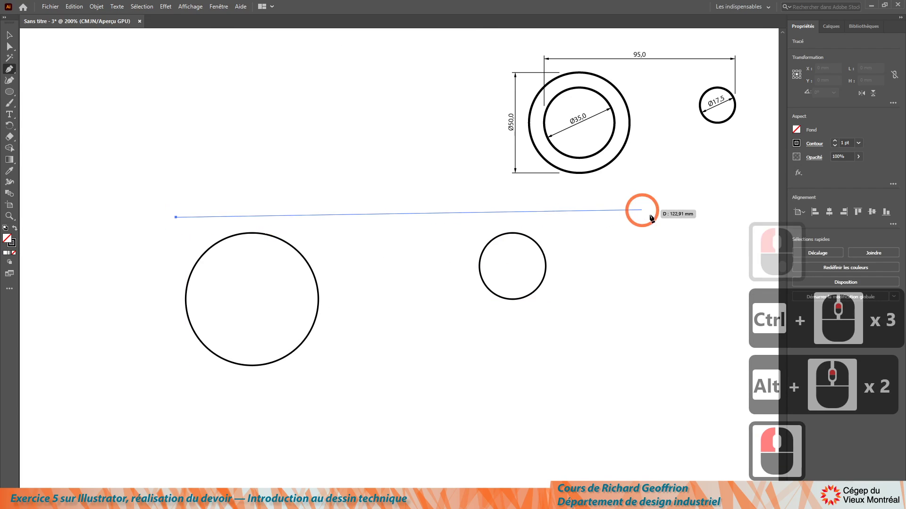
shift+click(582, 217)
key(Escape)
key(Escape)
key(Escape)
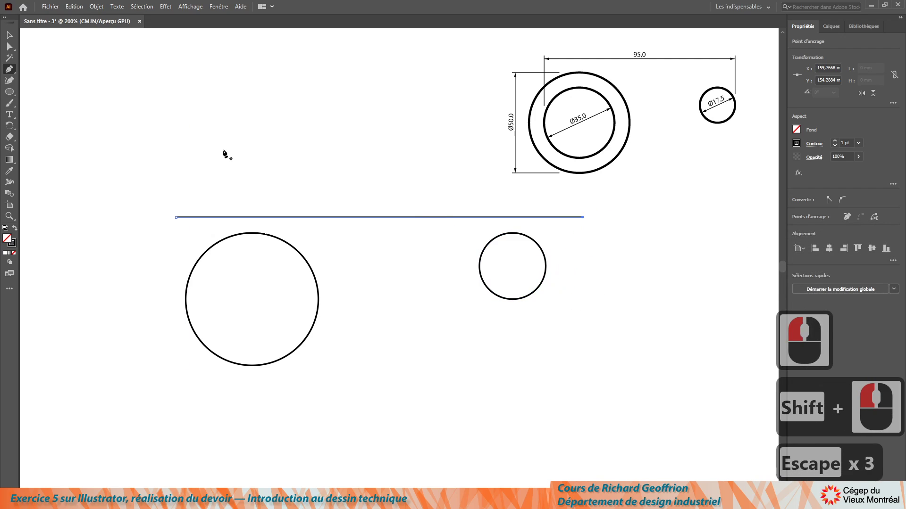
Move the horizontal line down so it touches the tops of the 35 and 17.5 mm circles.
key(v)
drag(345, 218, 338, 231)
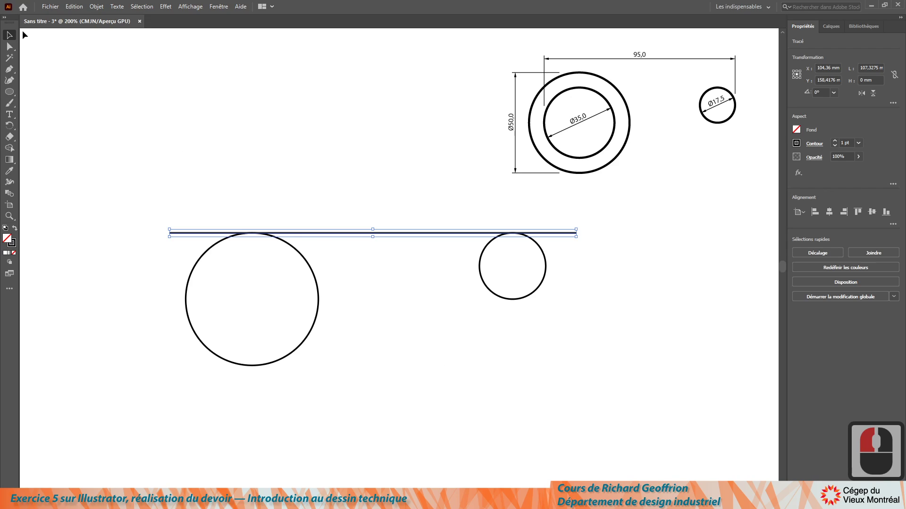
click(9, 47)
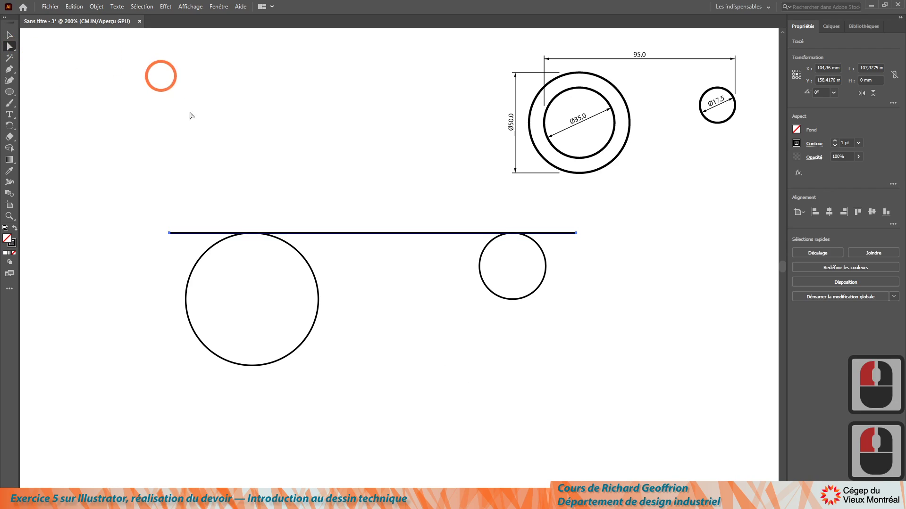
Try a circle 200 mm wide and 200 mm high below the two handle circles.
click(9, 92)
click(404, 322)
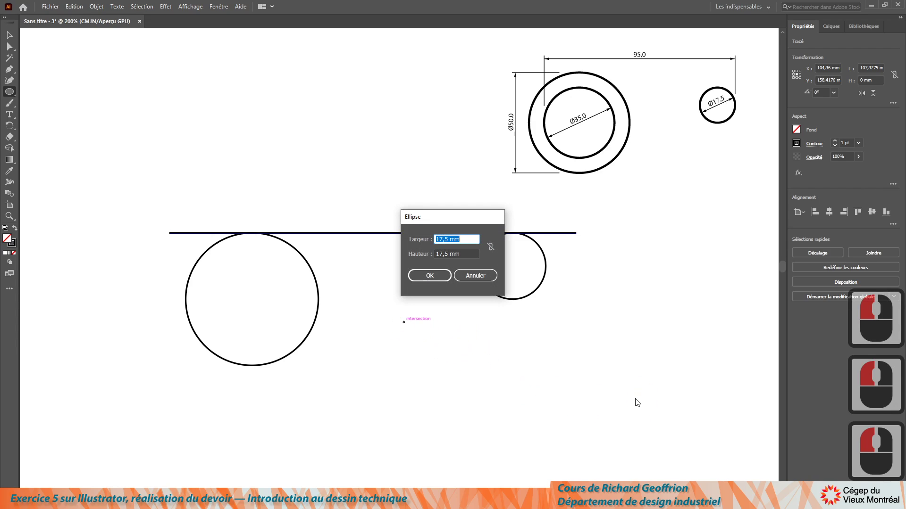
text(200)
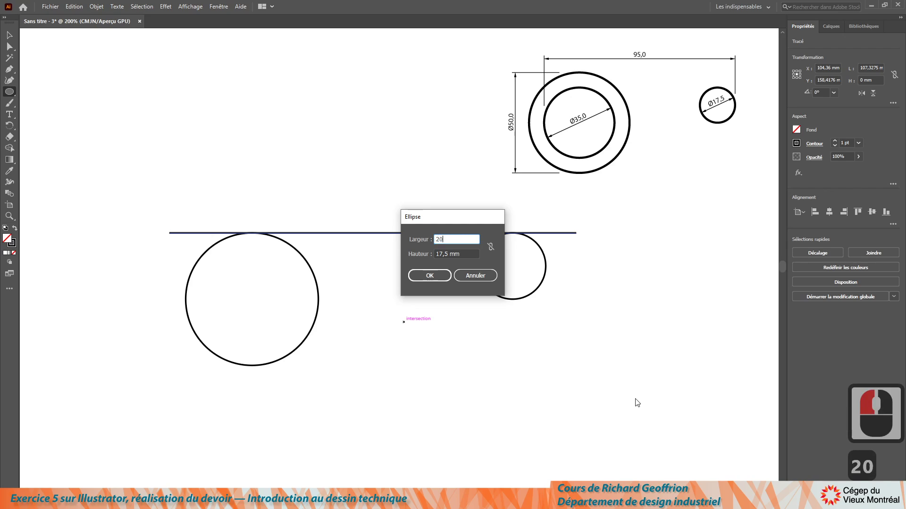
key(Tab)
text(200)
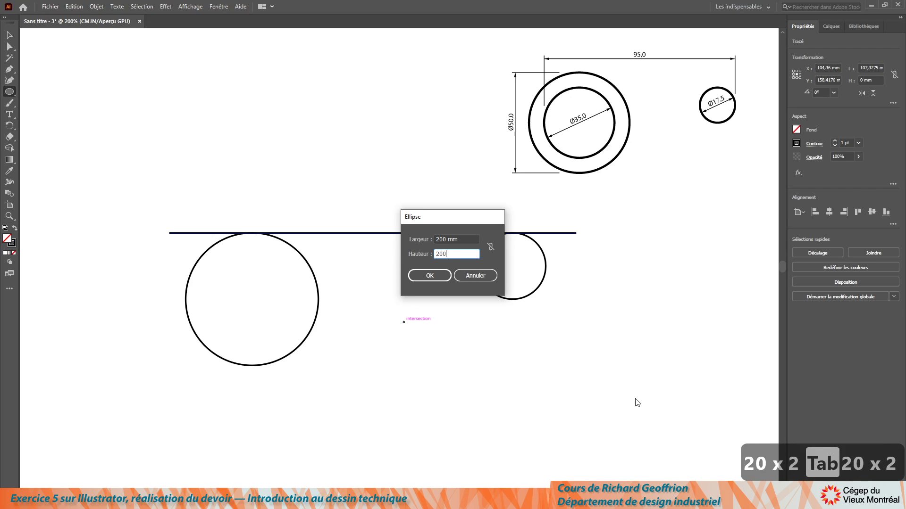
key(Return)
Try the 200 mm circle level with the bottom of the 17.5 mm circle, and delete it.
click(10, 35)
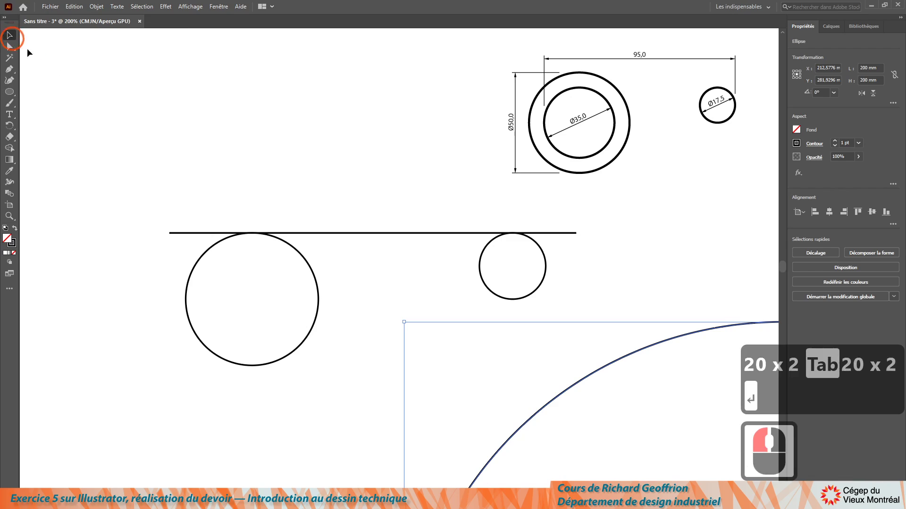
ctrl+scroll(348, 364, down, 8)
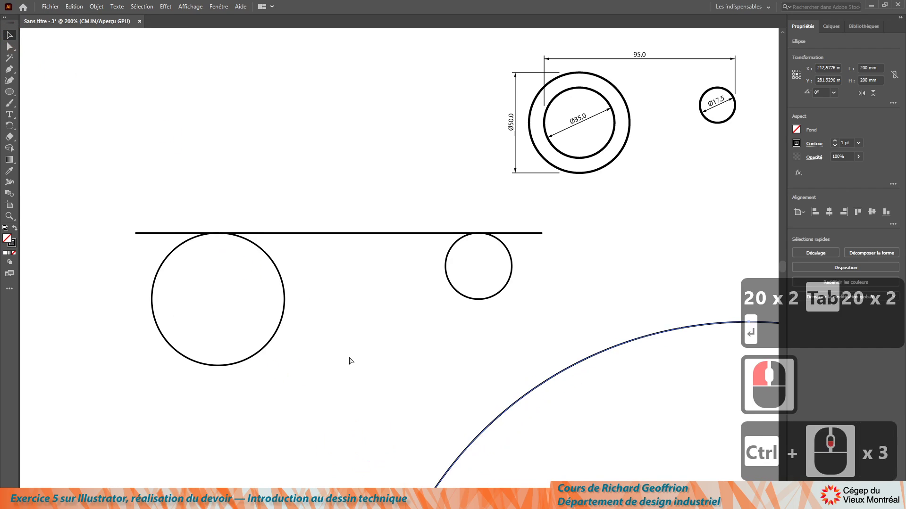
alt+scroll(333, 349, down, 2)
alt+scroll(341, 363, down, 1)
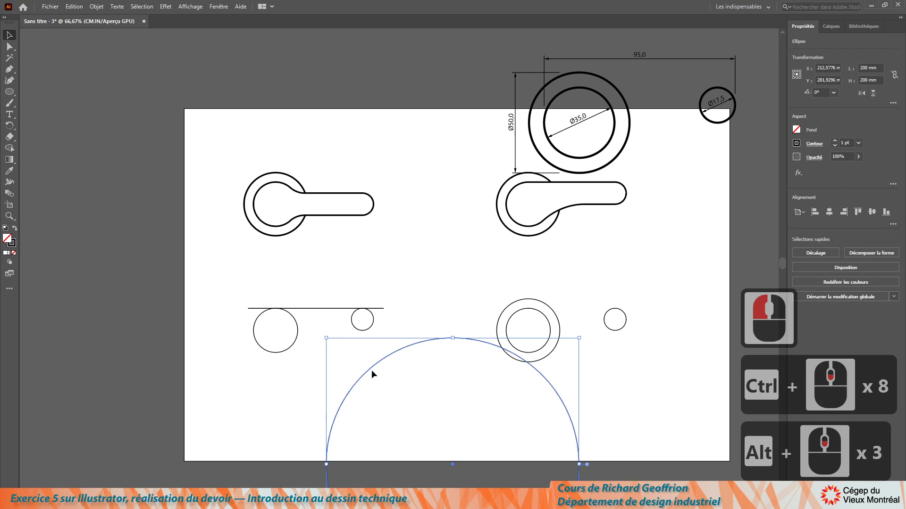
drag(370, 366, 270, 360)
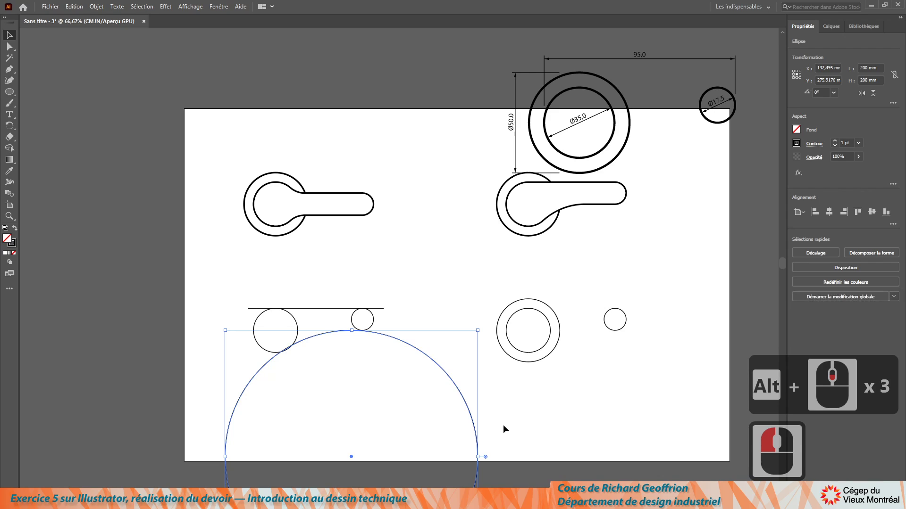
key(Delete)
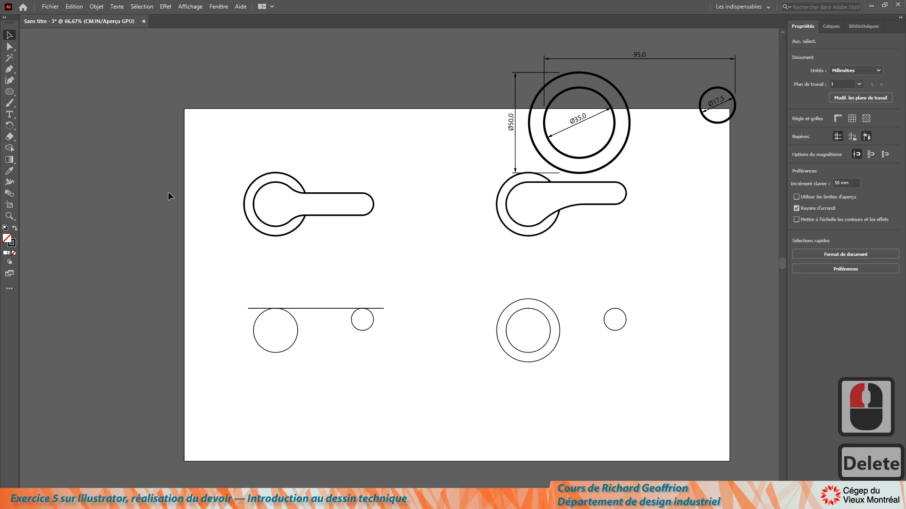
Draw a circle 100 mm wide and 100 mm high, centred below the 35 and 17.5 mm circles.
click(9, 92)
alt+click(336, 365)
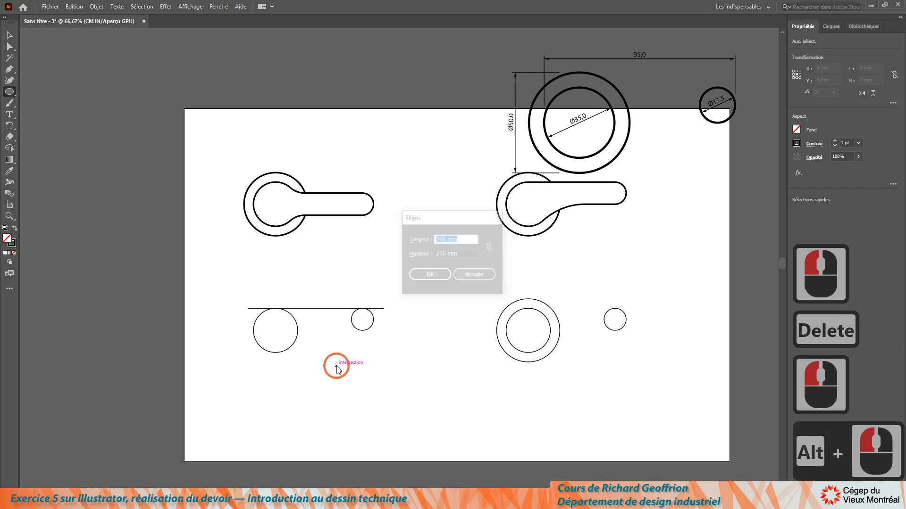
text(100)
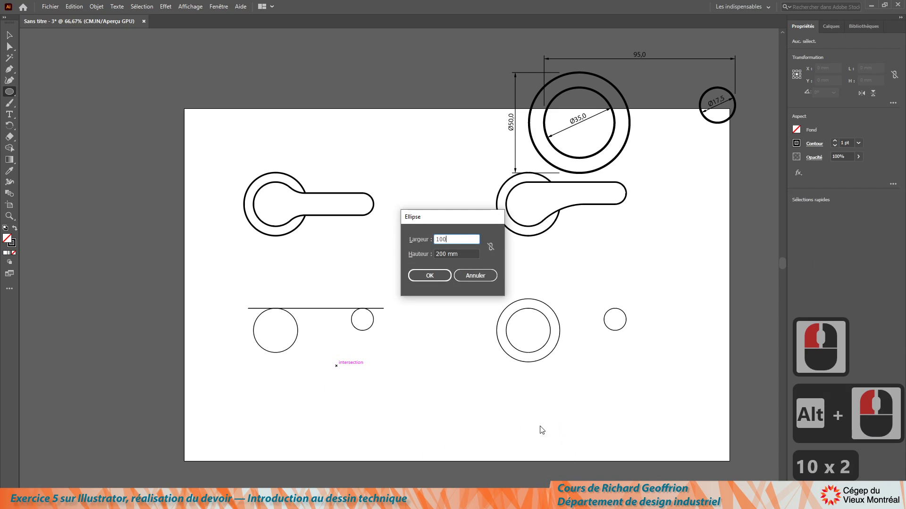
key(Tab)
text(100)
key(Return)
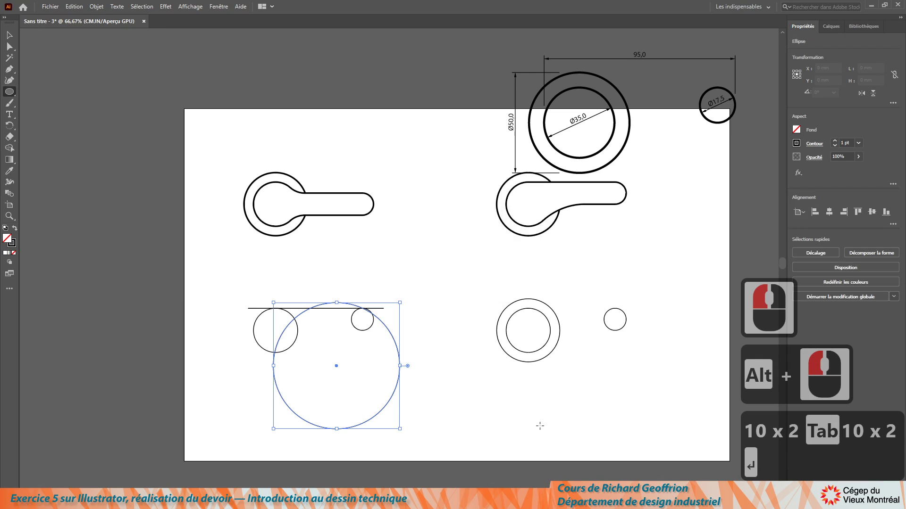
Move the 100 mm circle so its top anchor point meets the bottom of the 17.5 mm circle.
click(9, 35)
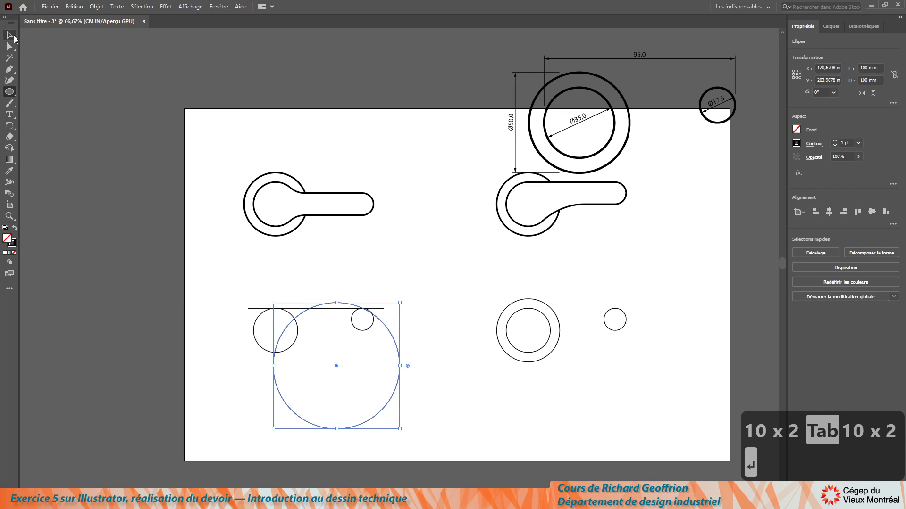
scroll(357, 340, up, 3)
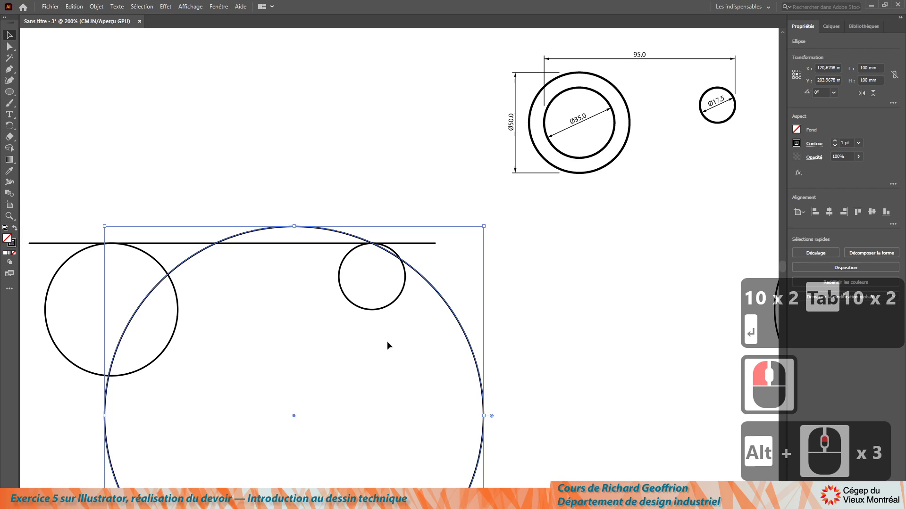
drag(438, 295, 525, 279)
scroll(399, 330, down, 2)
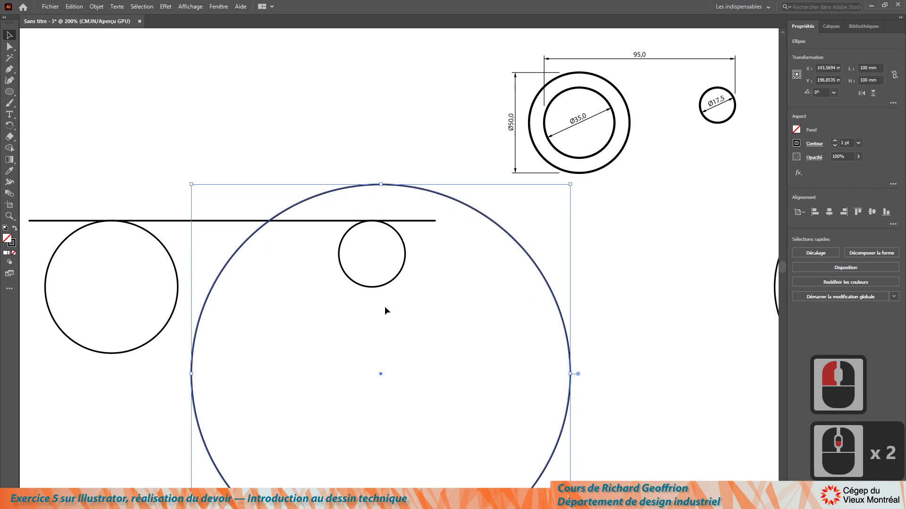
click(351, 183)
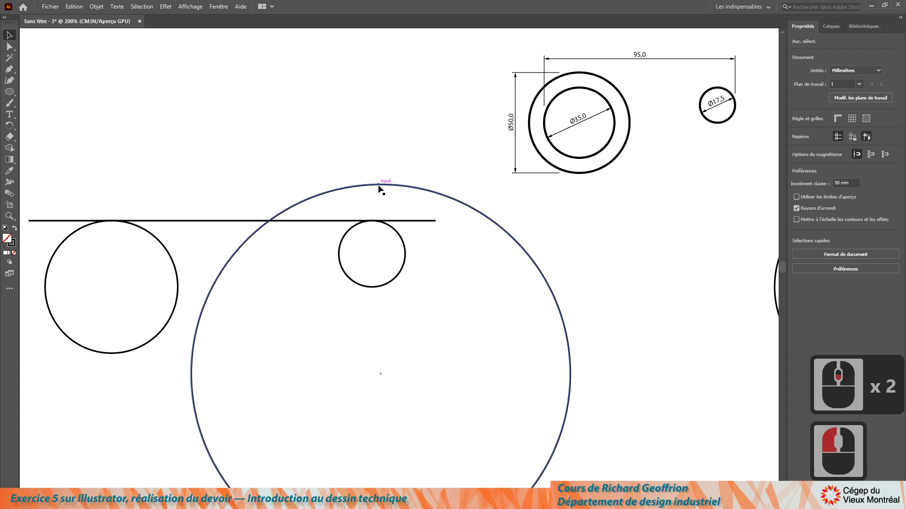
drag(383, 186, 373, 287)
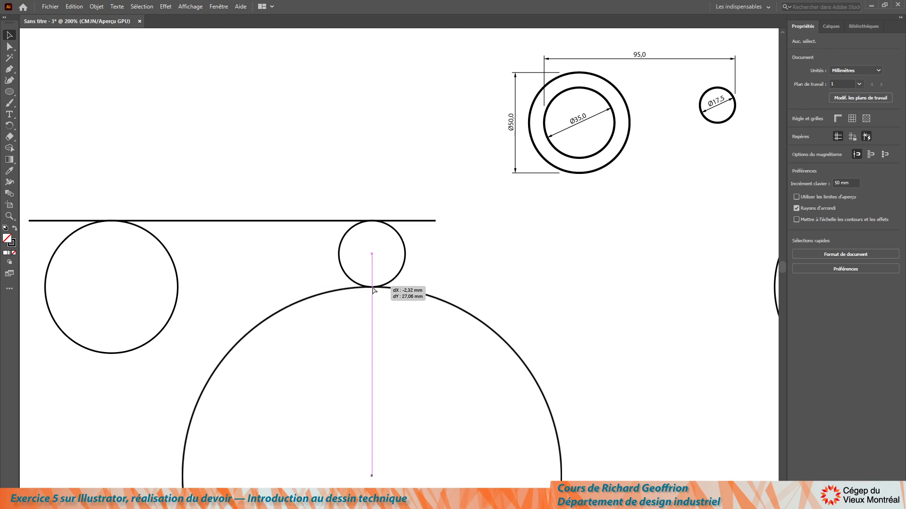
drag(372, 288, 373, 288)
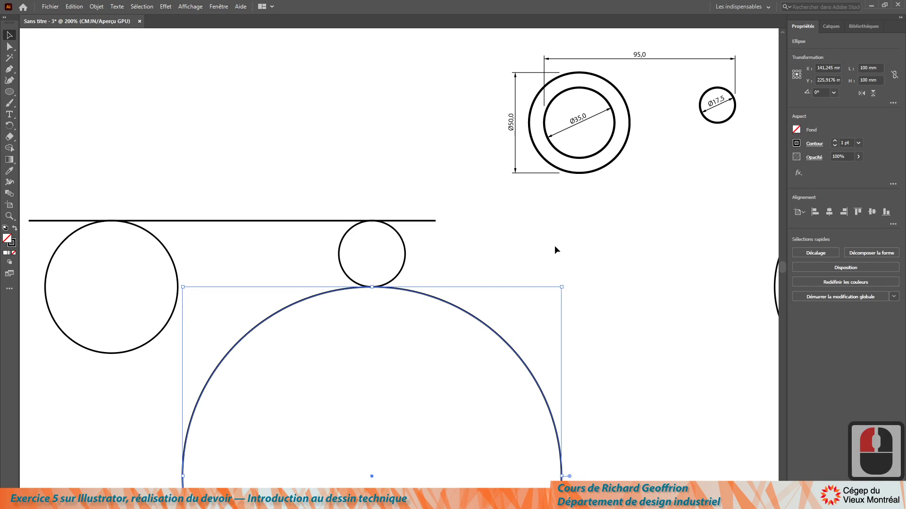
Try a straight line joining the centres of the 17.5 mm and 100 mm circles, and delete it.
click(9, 92)
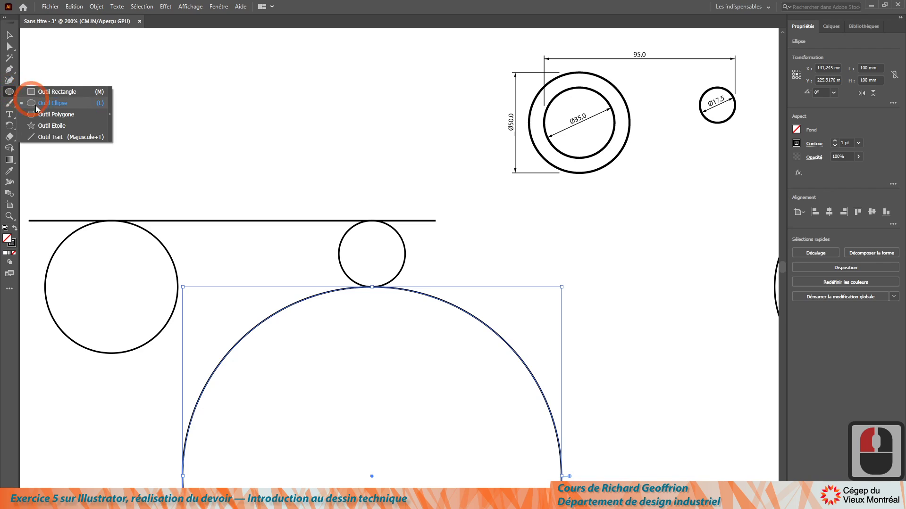
click(47, 133)
drag(372, 254, 372, 476)
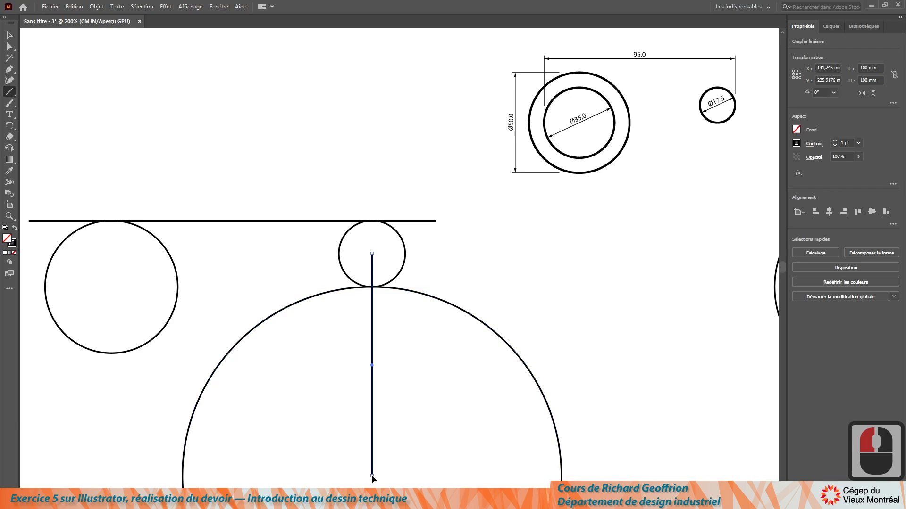
key(Delete)
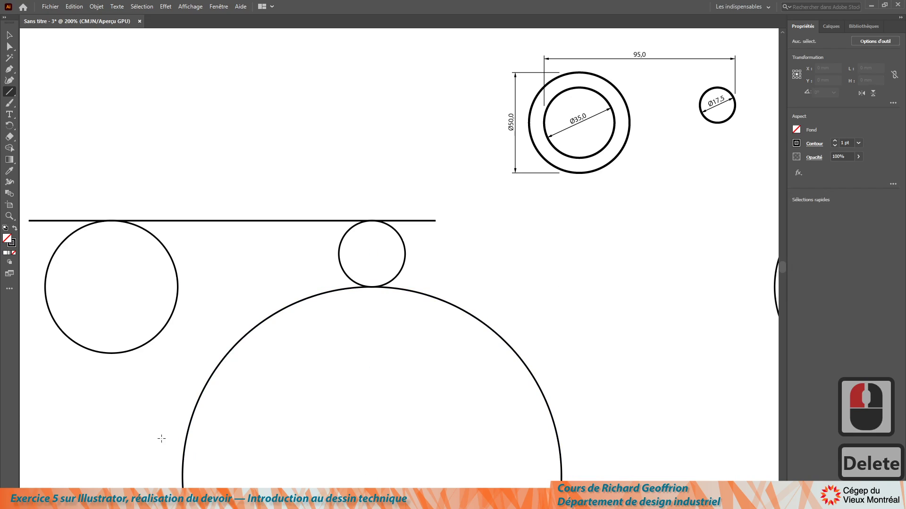
Draw a circle 117.5 mm wide (58.75*2) and 117.5 mm high, centred on the 17.5 mm circle.
key(l)
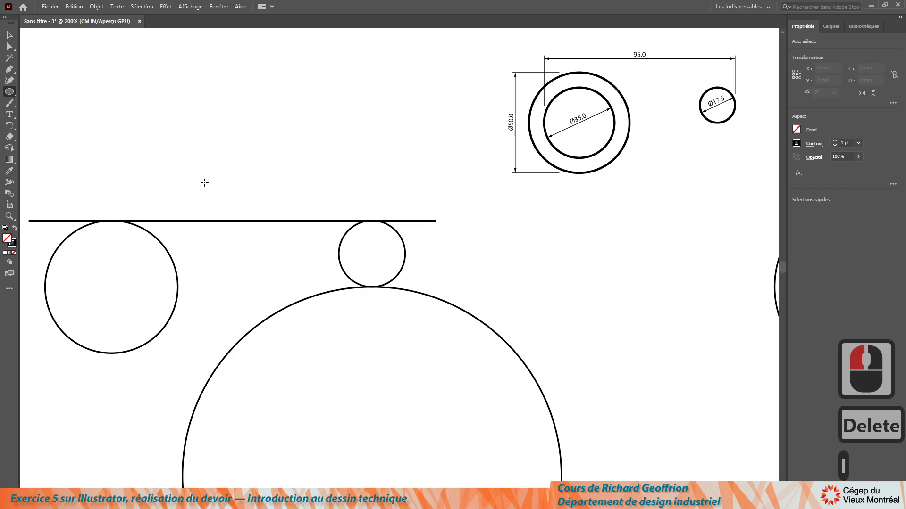
alt+click(372, 253)
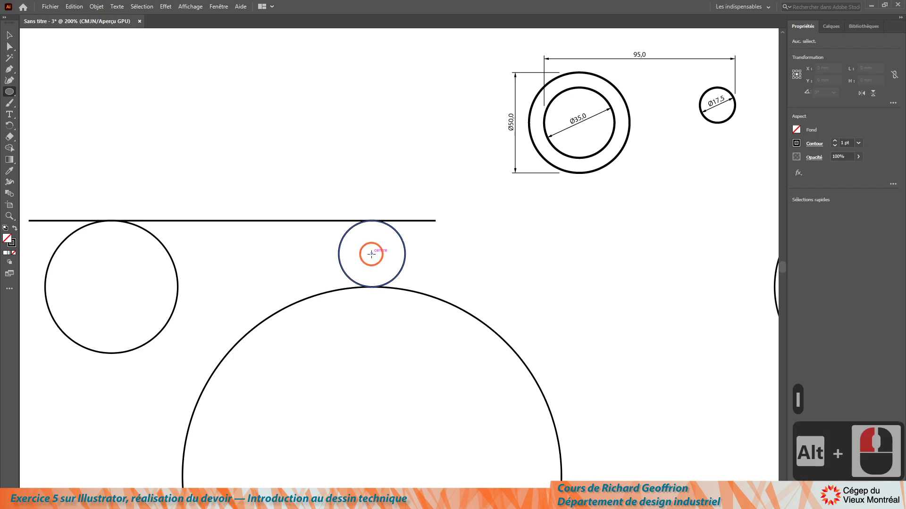
text(58)
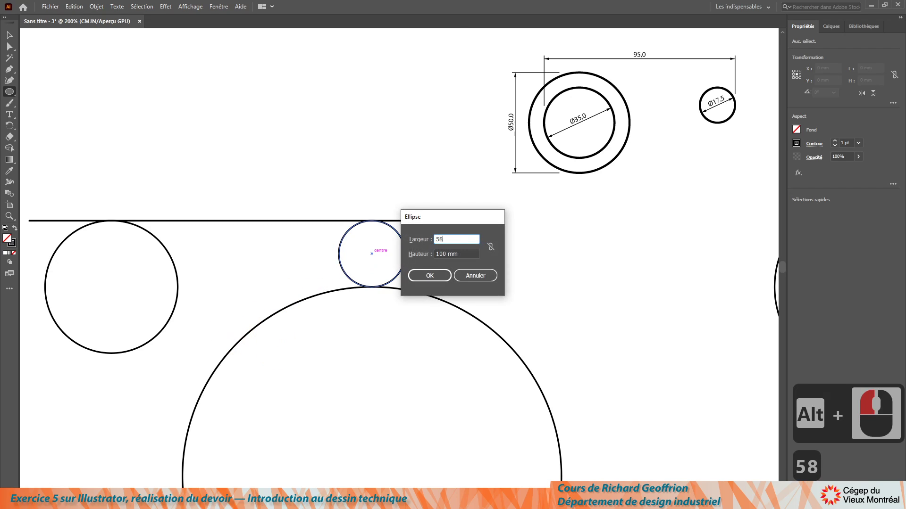
text(.75)
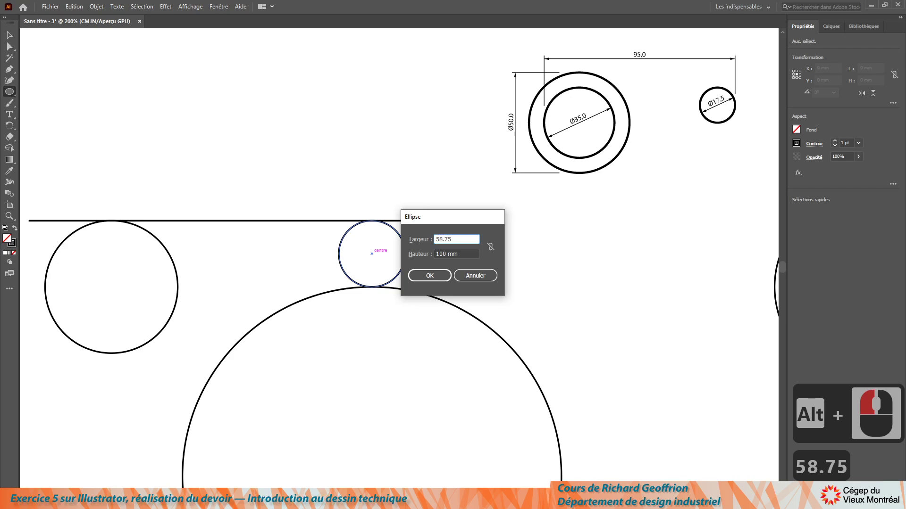
text(*2)
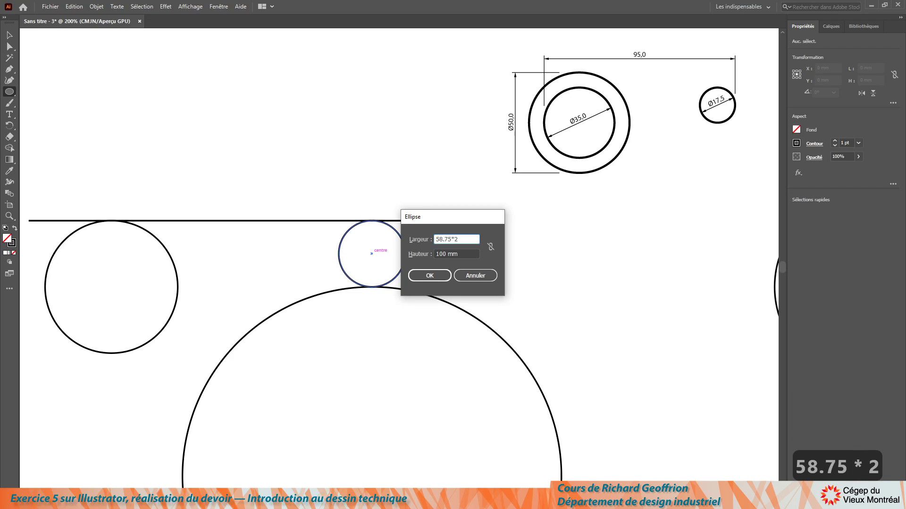
key(Tab)
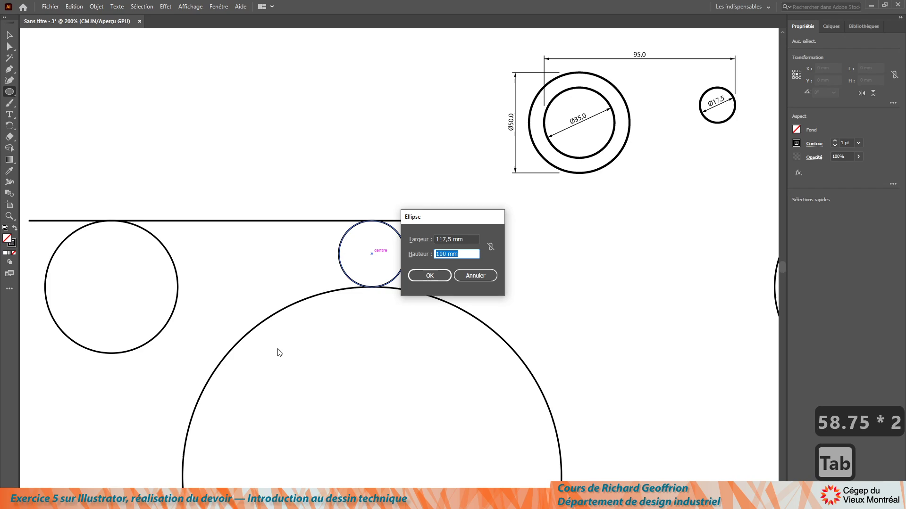
text(11)
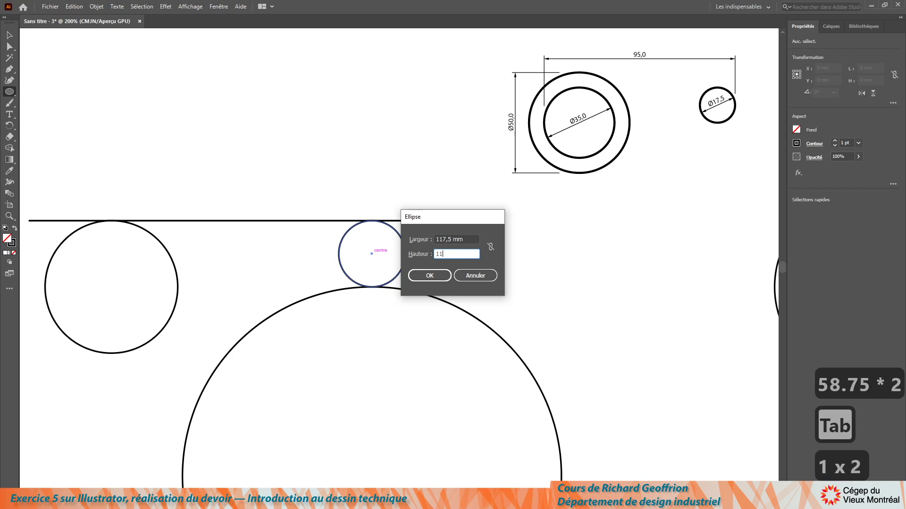
text(7.5)
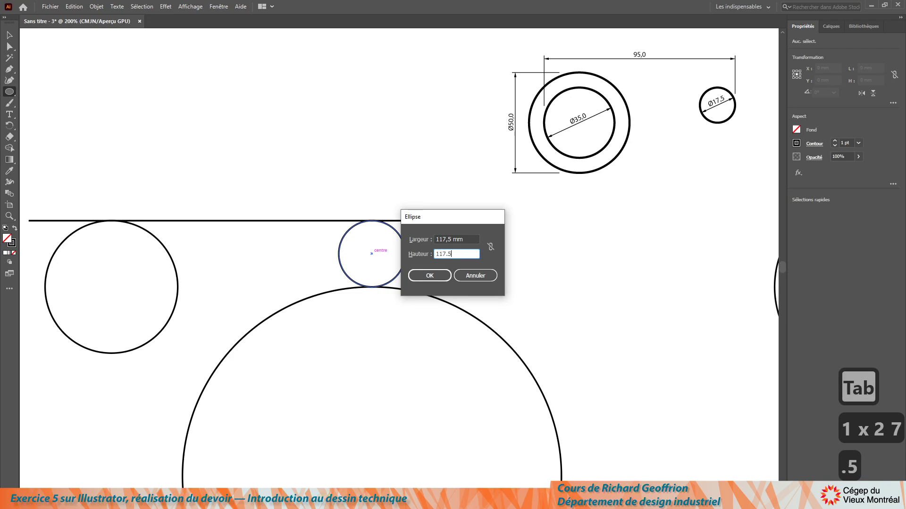
key(Tab)
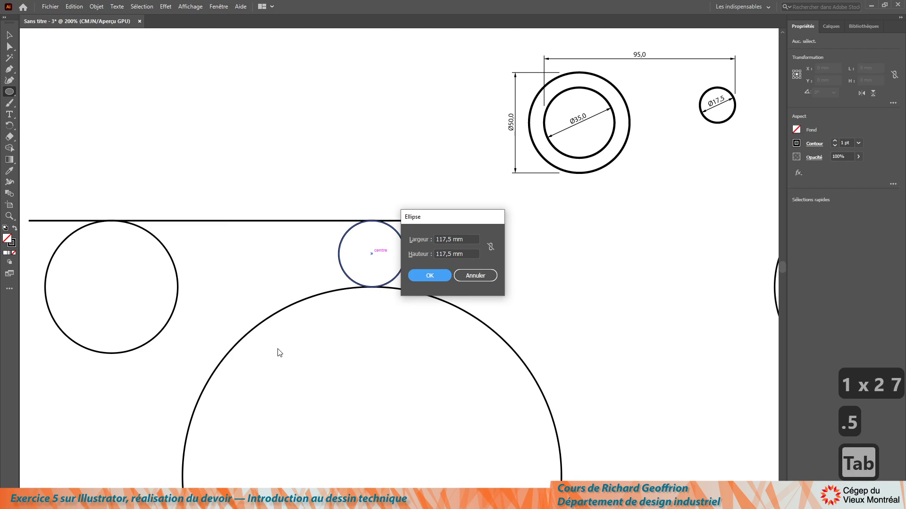
key(Return)
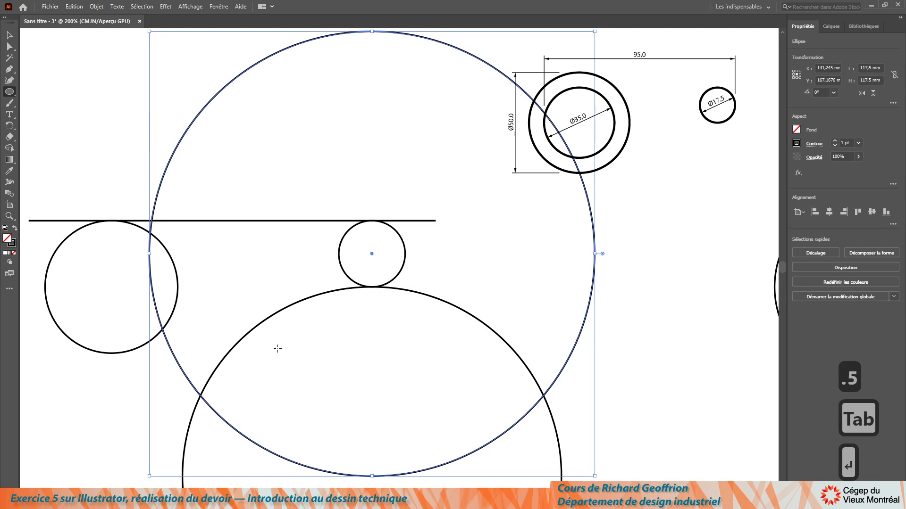
Convert the 117.5 mm circle into a guide and deselect it.
key(ctrl)
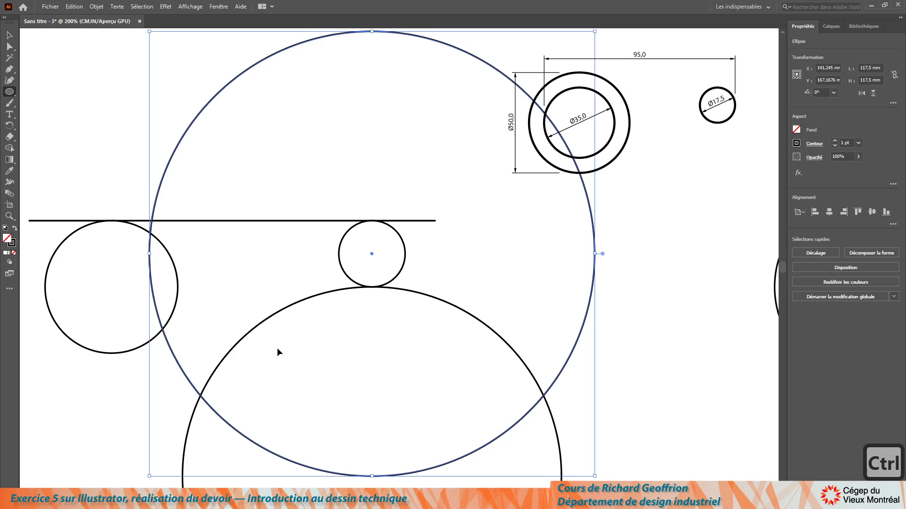
key(ctrl+5)
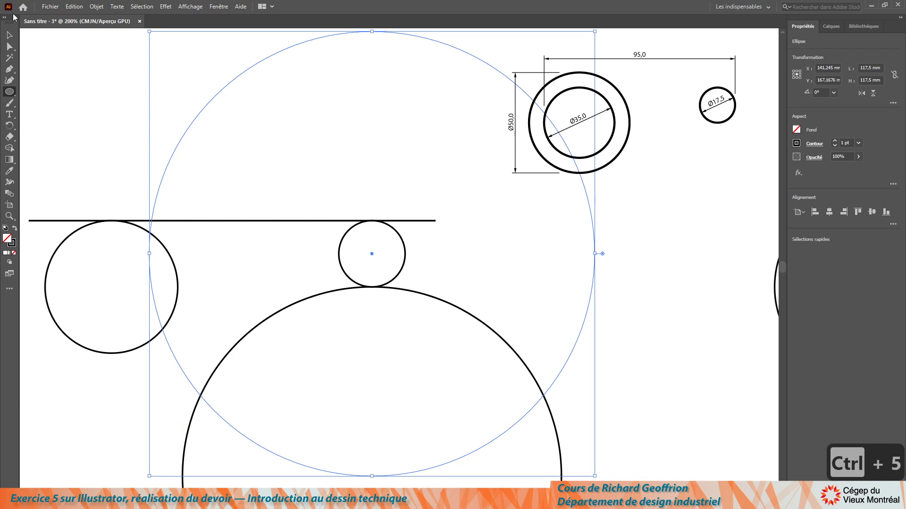
click(9, 35)
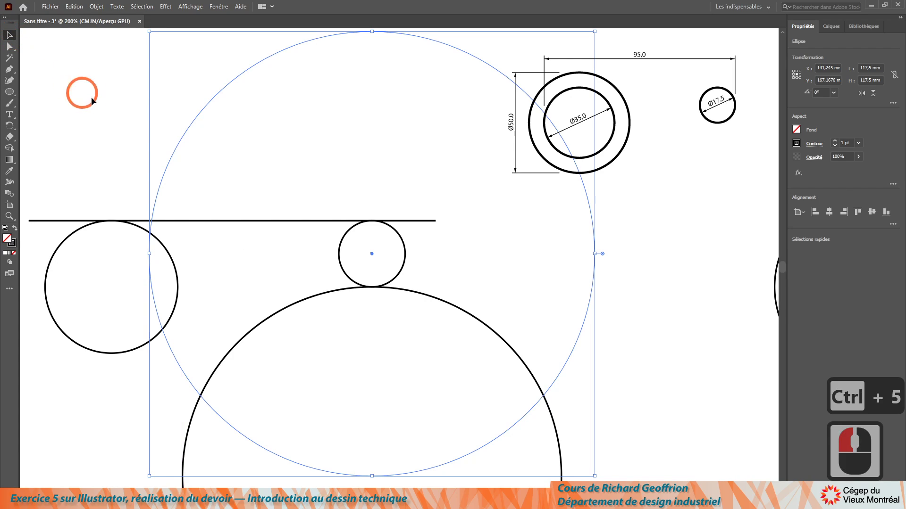
click(71, 80)
Move the 100 mm circle so its top anchor point meets the bottom of the 35 mm circle.
scroll(226, 231, up, 5)
scroll(330, 343, down, 7)
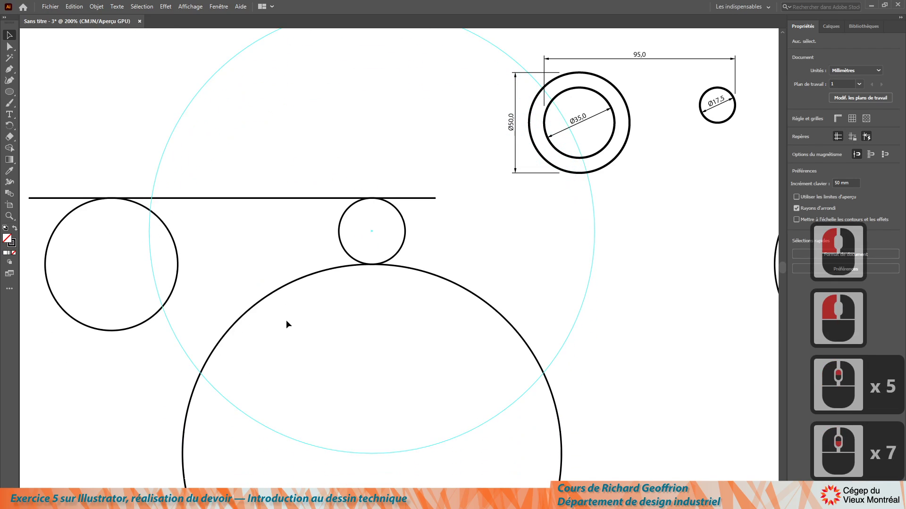
scroll(278, 324, left, 15)
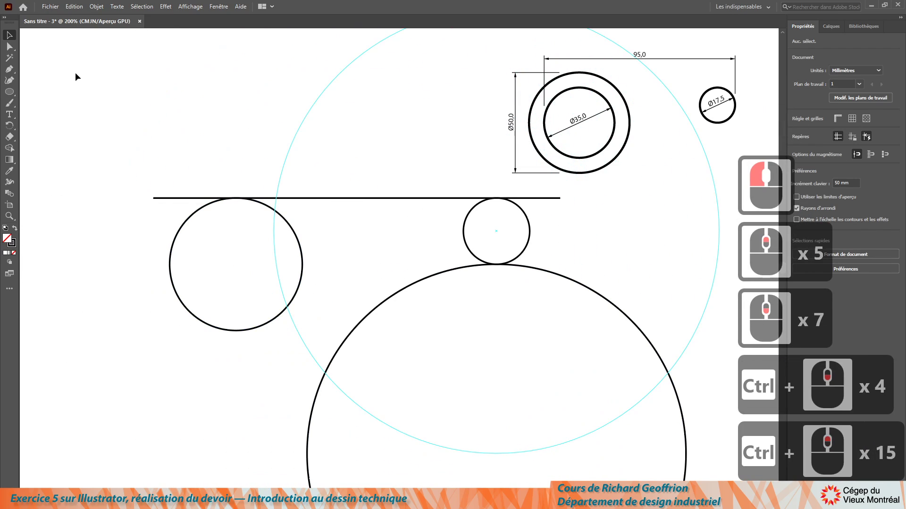
drag(568, 280, 298, 375)
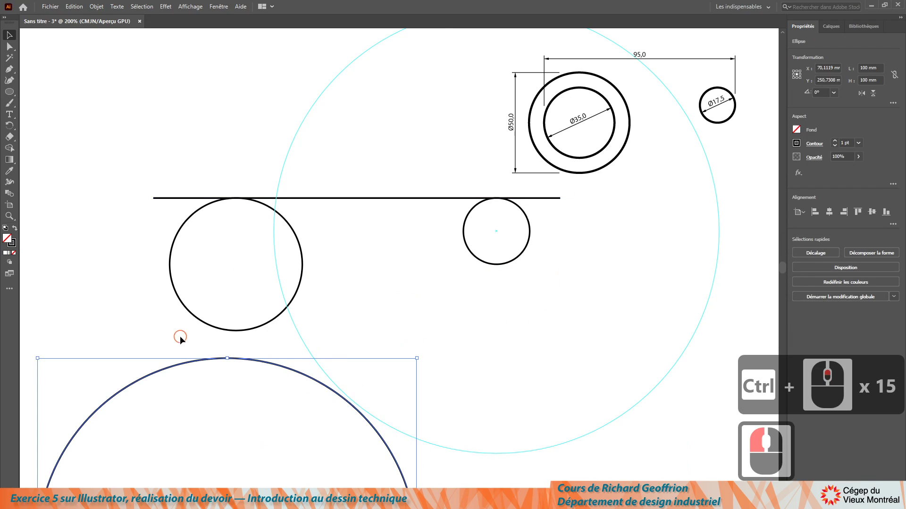
click(208, 352)
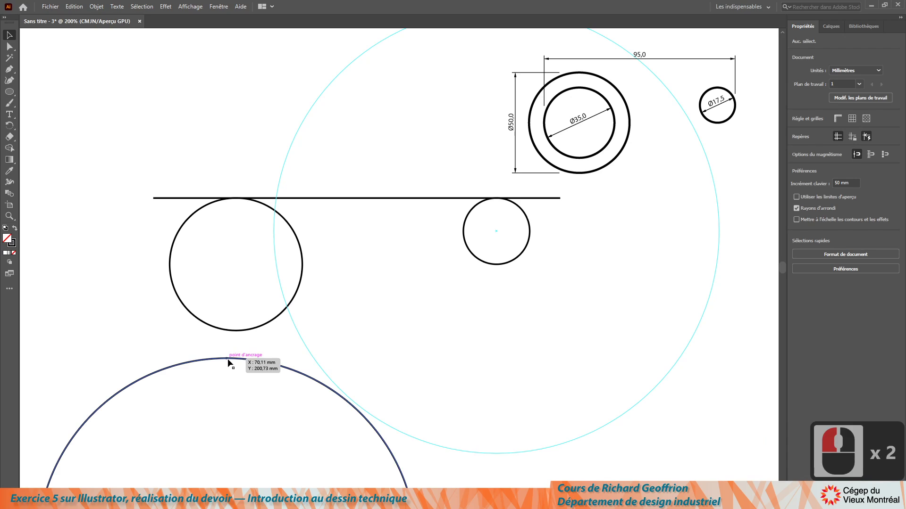
drag(228, 361, 237, 331)
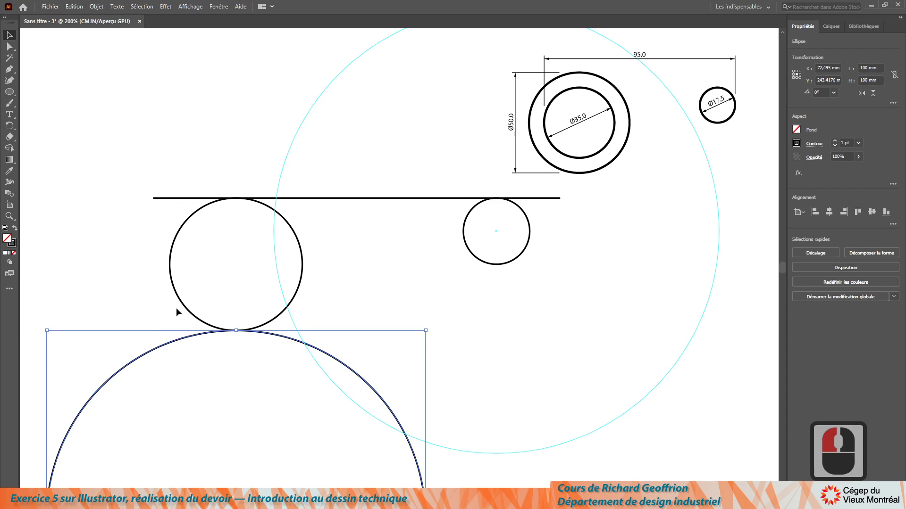
Measure between the centres of the 35 mm and 100 mm circles with a temporary straight line, and delete the line.
scroll(161, 309, down, 10)
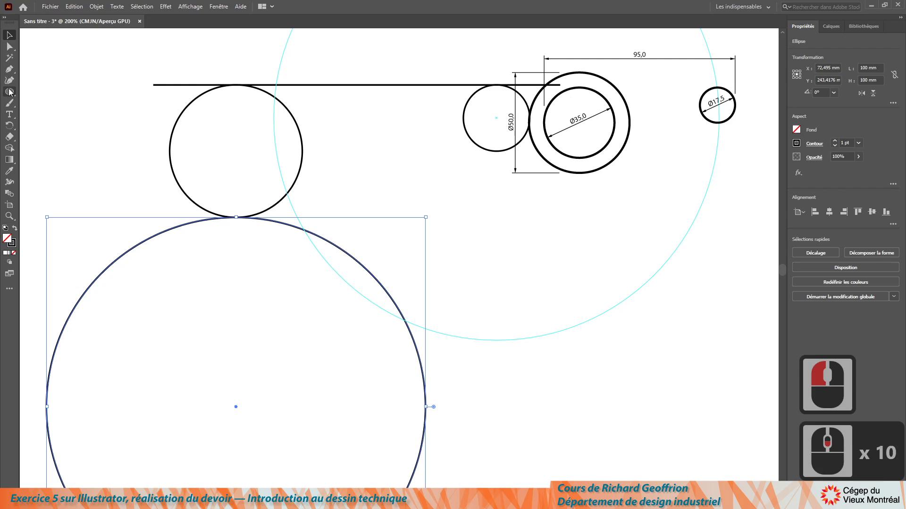
click(10, 92)
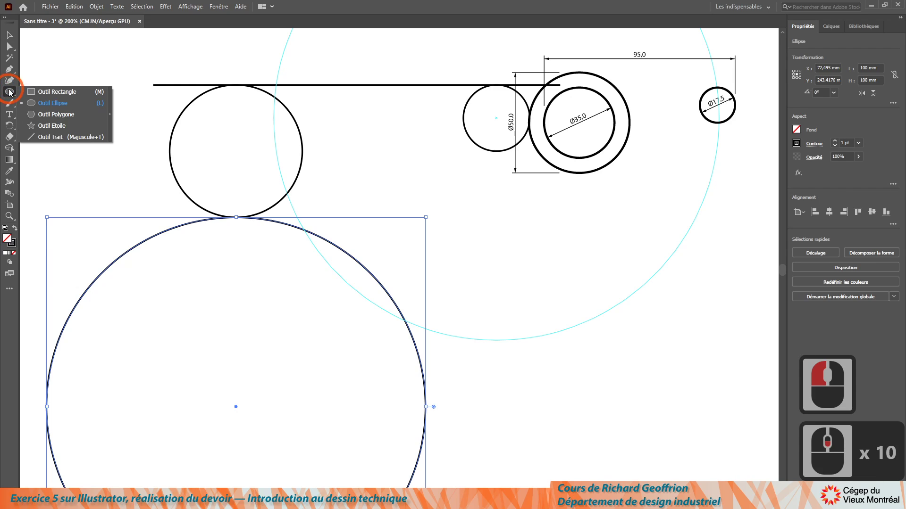
click(50, 137)
drag(236, 151, 236, 406)
key(Delete)
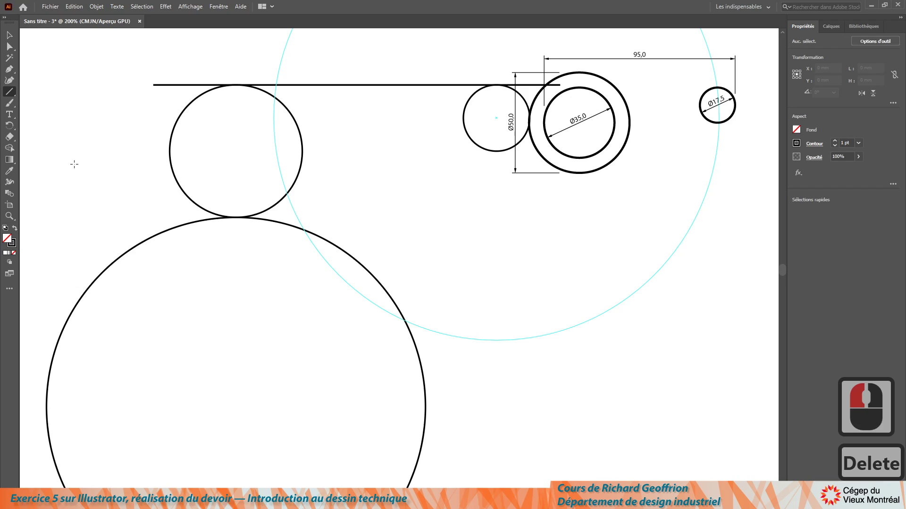
Draw a 135 mm circle (67.5*2) centred on the 35 mm circle and convert it into a guide.
key(l)
key(alt)
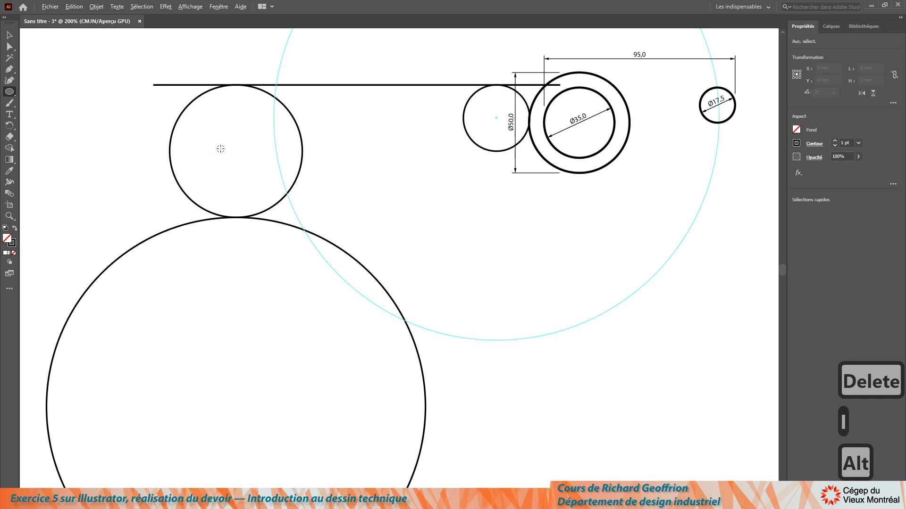
alt+click(236, 151)
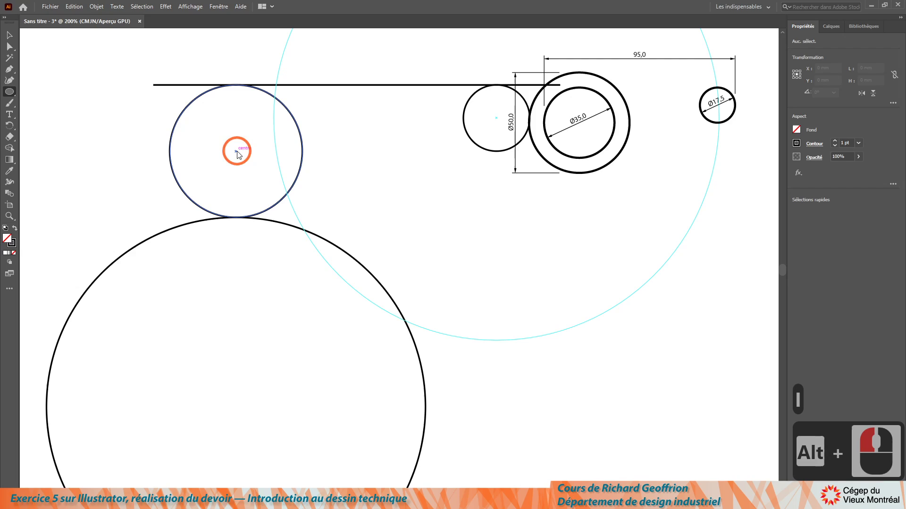
text(67.5*2)
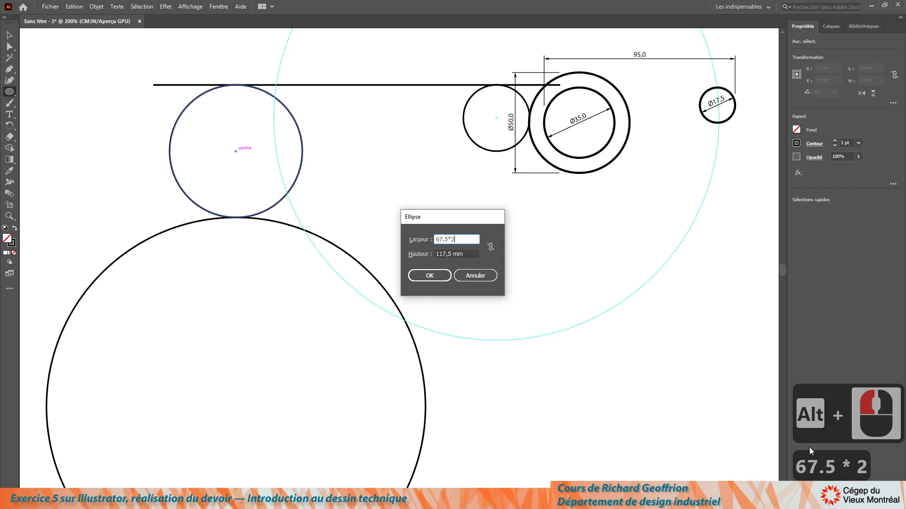
key(Tab)
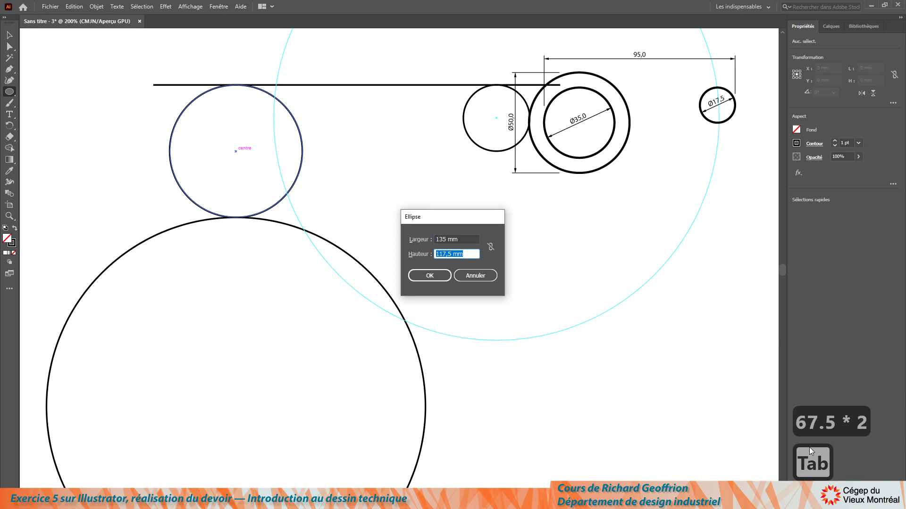
text(135)
key(Return)
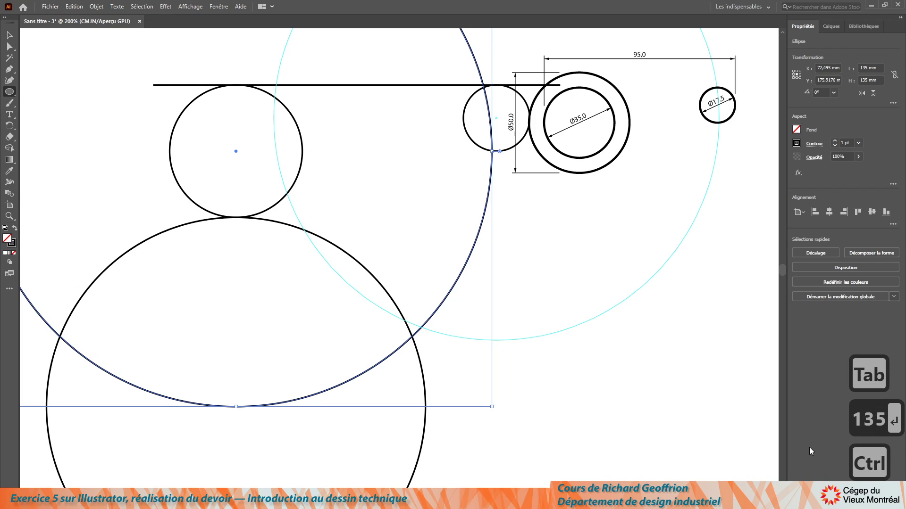
key(ctrl+5)
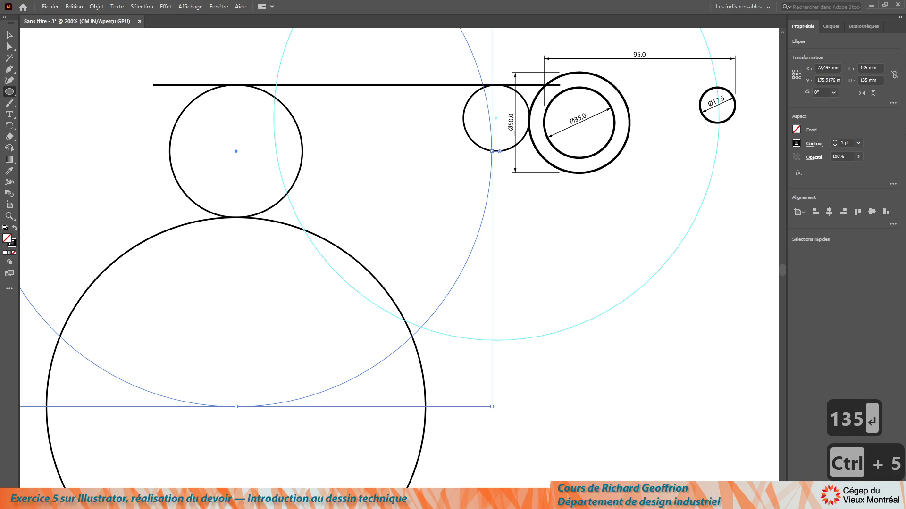
click(9, 34)
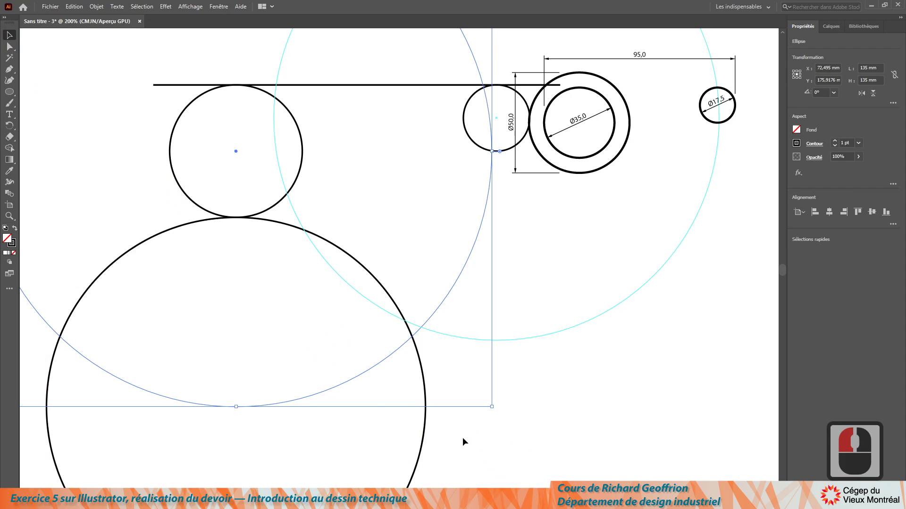
Move the 100 mm circle so its centre lies on the lower intersection of the two guide circles, and deselect it.
click(426, 439)
drag(426, 439, 526, 441)
double_click(306, 429)
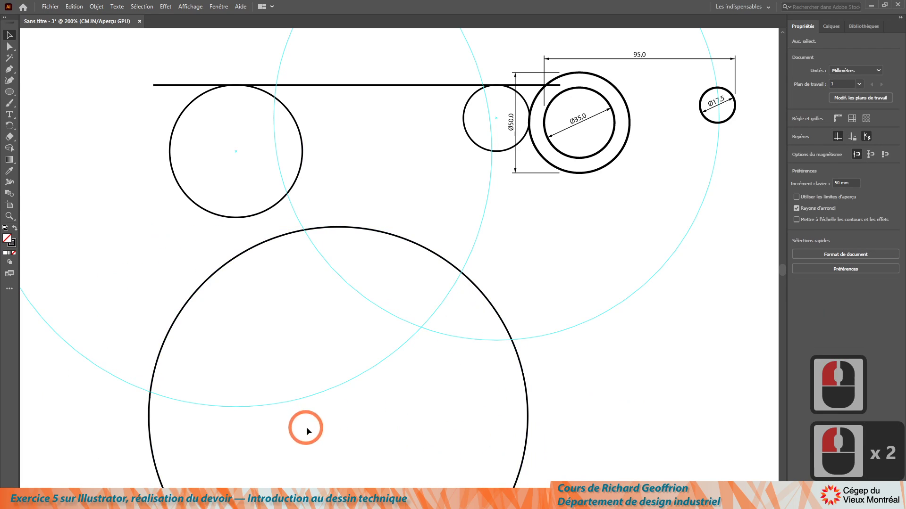
click(338, 417)
drag(338, 417, 422, 330)
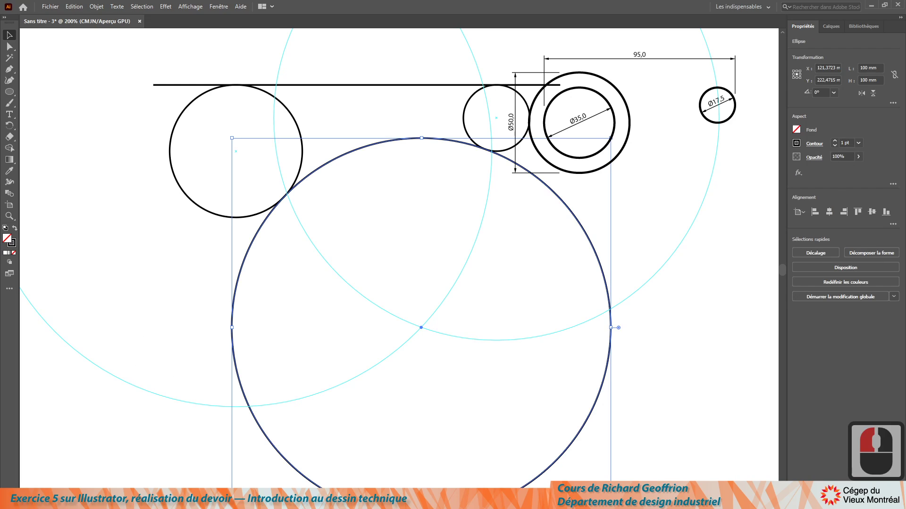
click(13, 39)
click(105, 422)
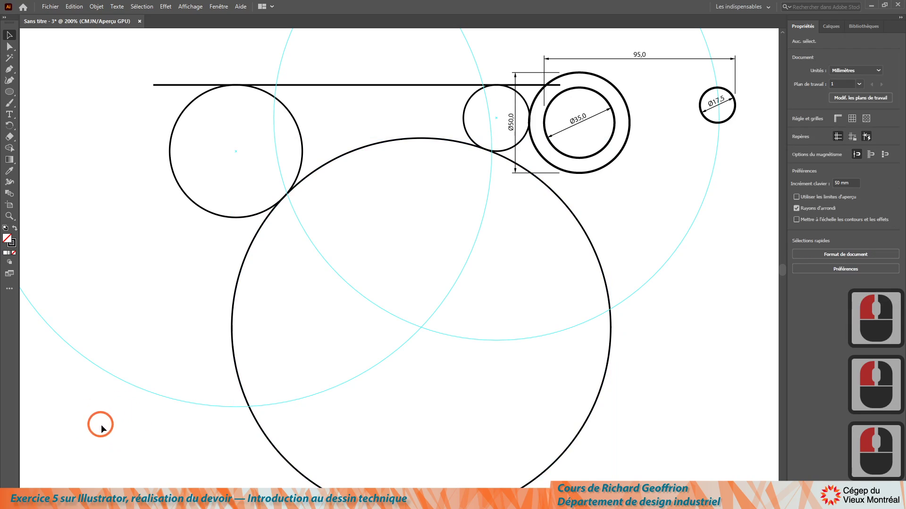
Delete the 135 mm and 117.5 mm guide circles.
drag(92, 408, 151, 352)
key(Delete)
key(Delete)
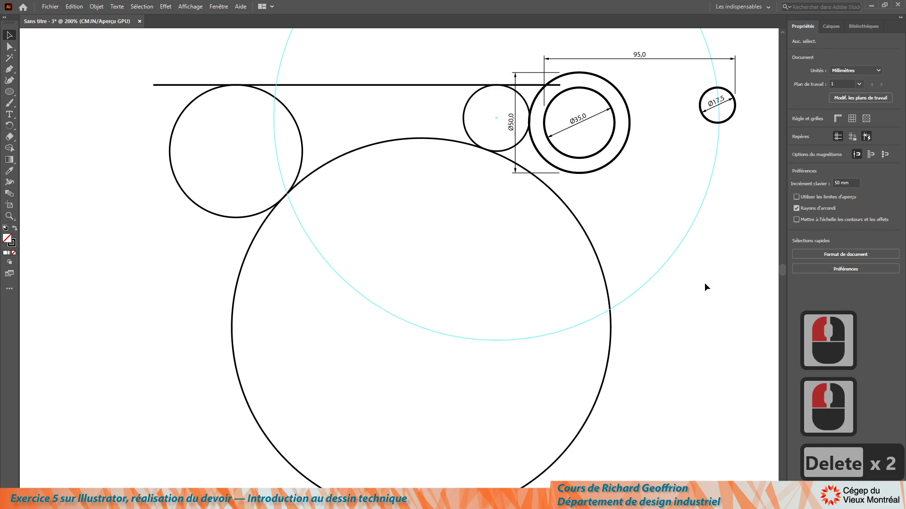
drag(652, 220, 651, 221)
key(Delete)
key(Delete)
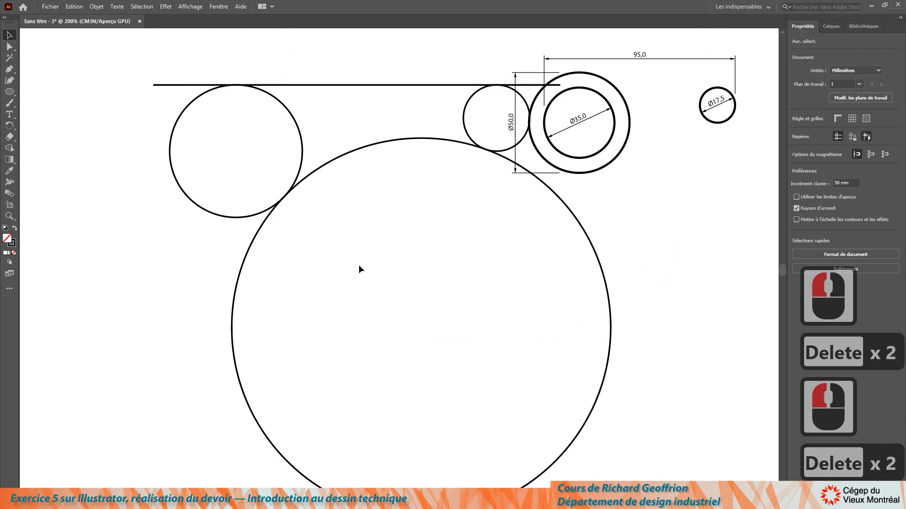
Merge the 35 mm circle, the 17.5 mm circle and the area between them into one handle outline with the Shape Builder.
scroll(339, 263, down, 4)
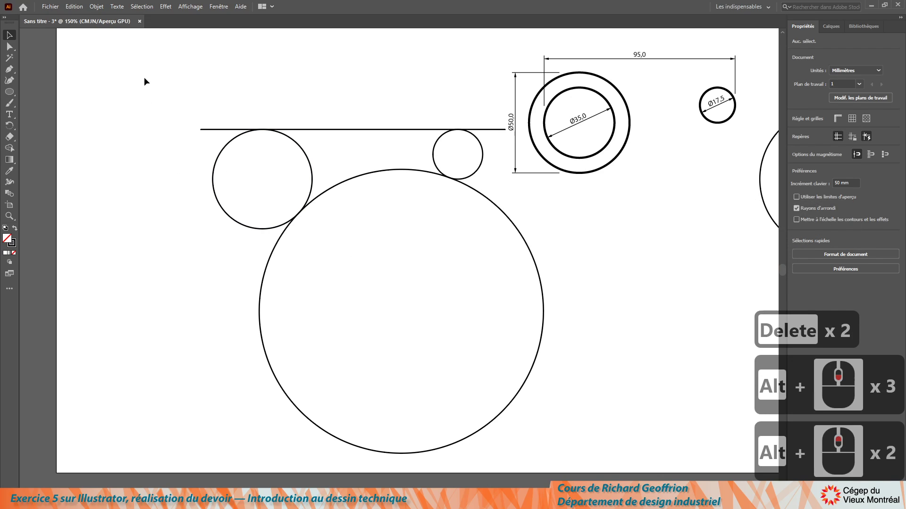
mouse_move(146, 75)
mouse_down()
mouse_move(615, 406)
mouse_move(628, 471)
mouse_move(596, 457)
mouse_up()
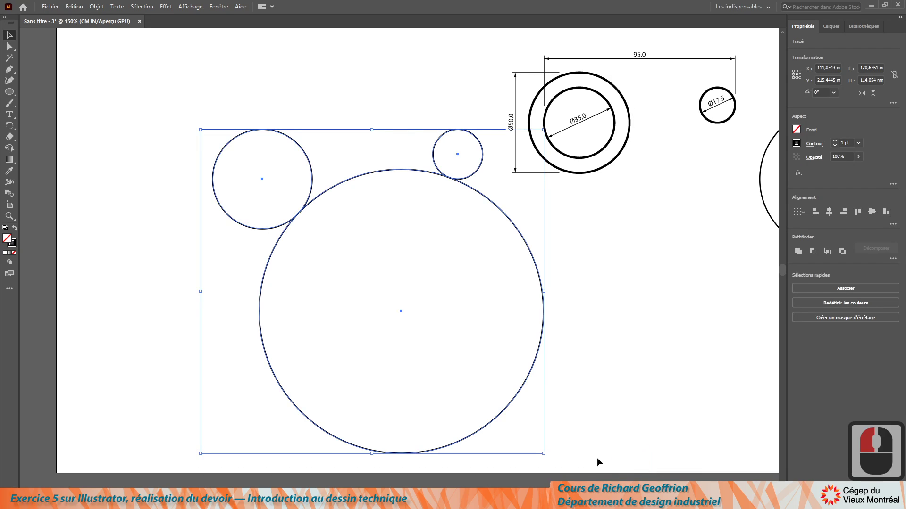
key(shift+m)
mouse_move(278, 184)
mouse_down()
mouse_move(352, 155)
mouse_move(454, 152)
mouse_up()
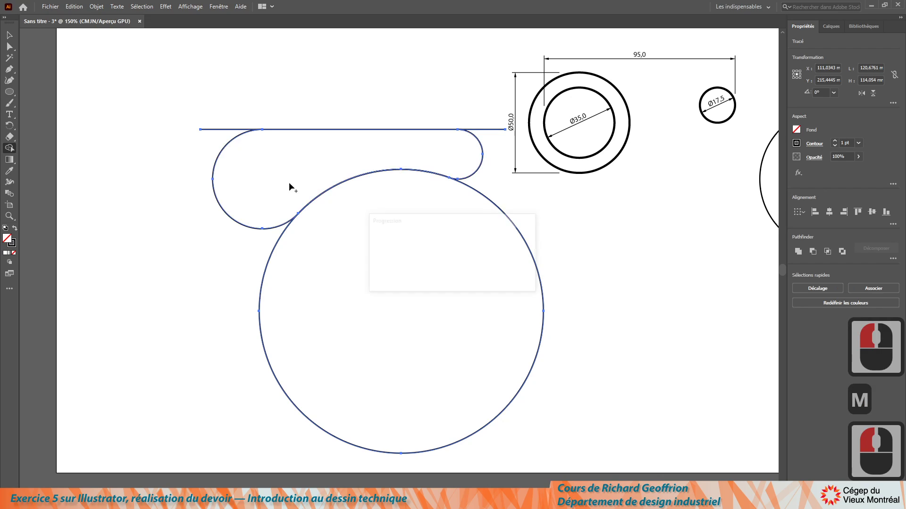
click(7, 36)
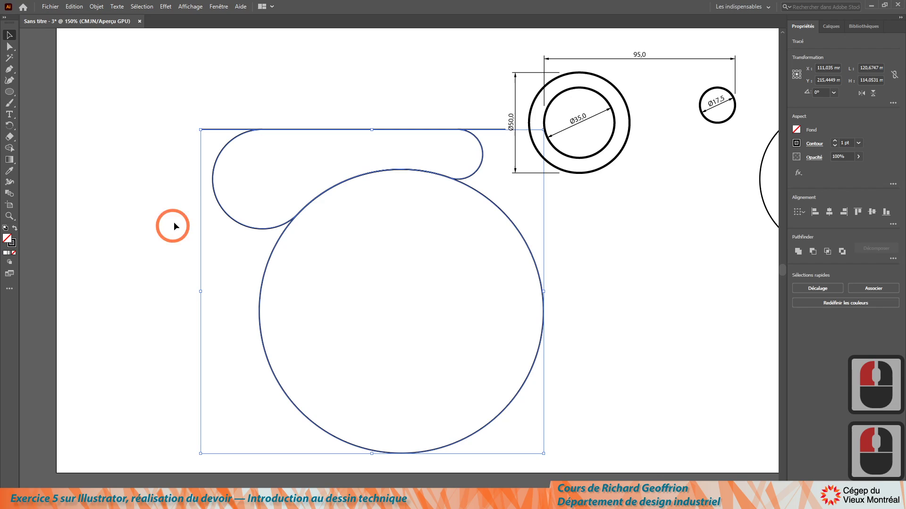
Hide the merged curved handle outline on its own.
click(163, 196)
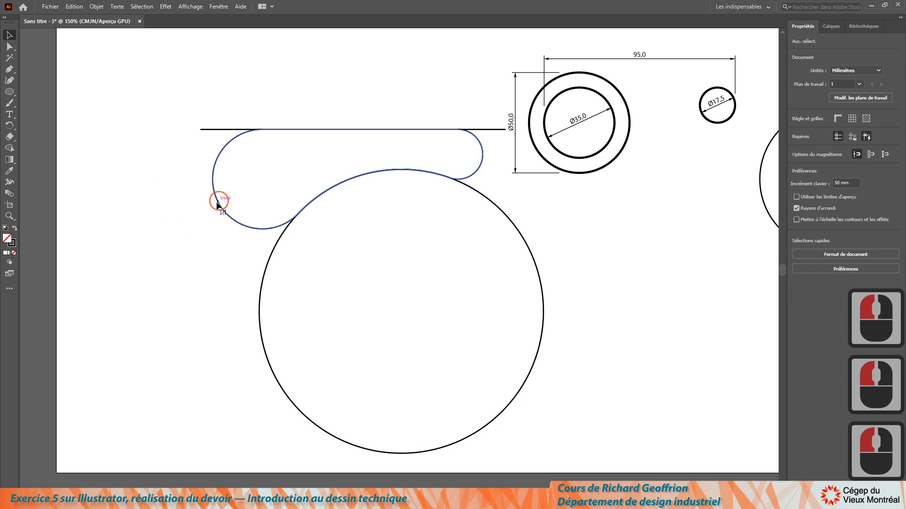
click(216, 198)
key(ctrl+3)
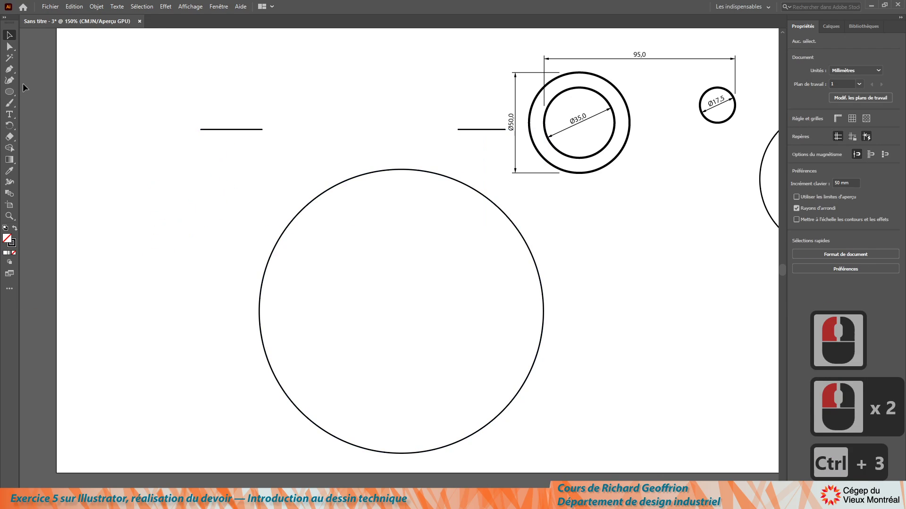
Delete the leftover 100 mm circle and tangent line ends, and show all hidden objects.
drag(162, 69, 587, 467)
key(Delete)
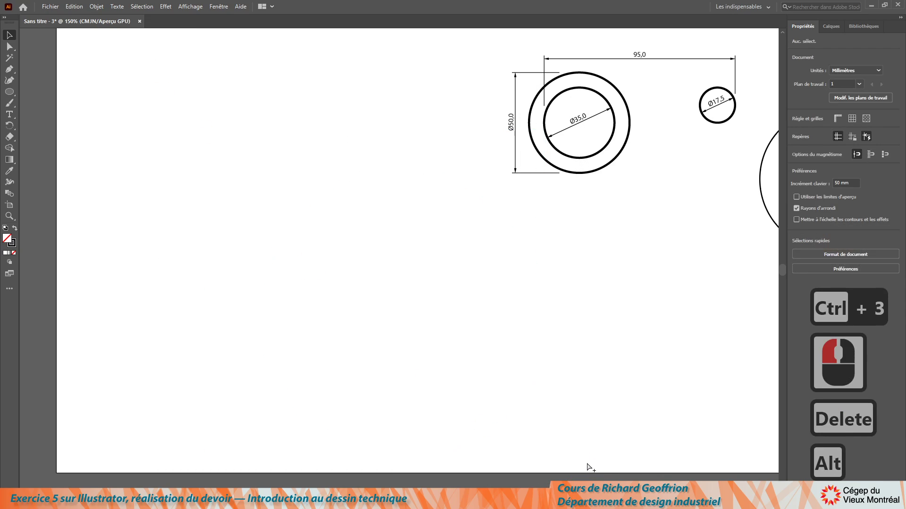
key(ctrl+alt+3)
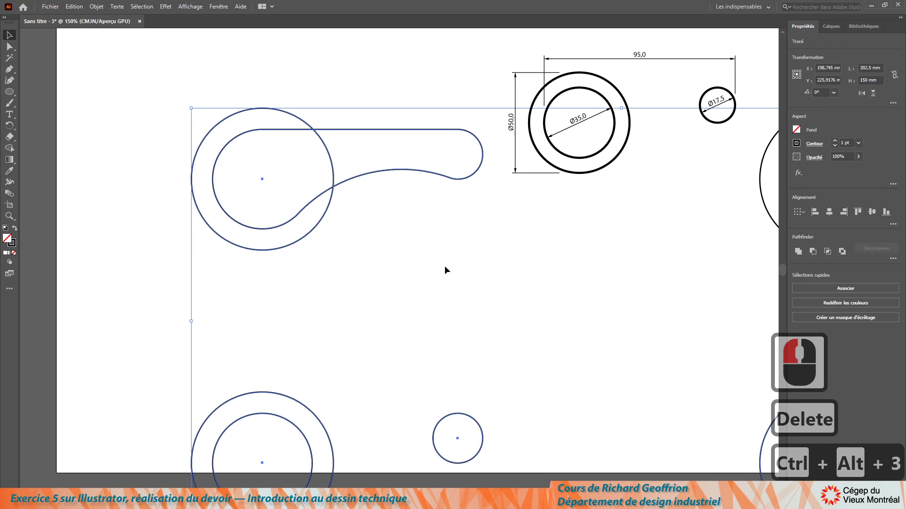
Copy the white fill and 3 pt stroke of the straight first handle onto the third handle and its 50 mm circle with the Eyedropper.
scroll(453, 268, right, 8)
scroll(414, 276, down, 2)
scroll(414, 272, down, 1)
scroll(414, 273, up, 2)
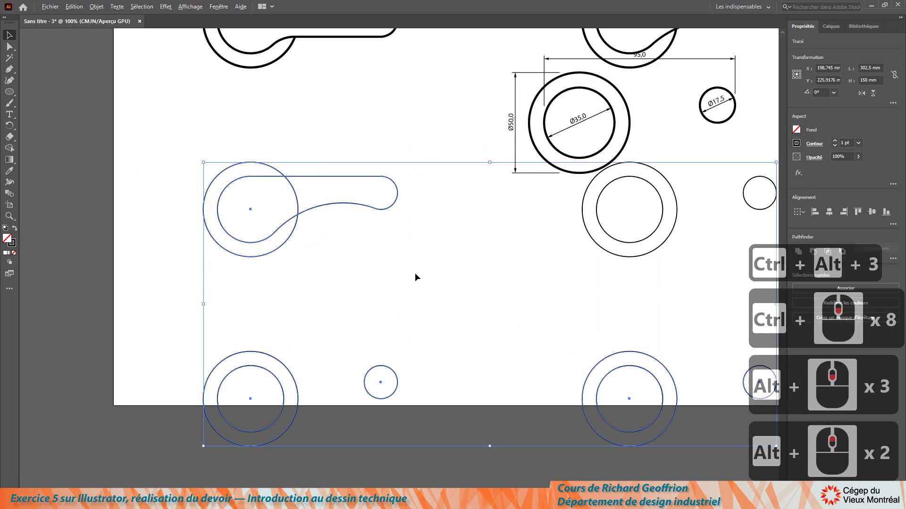
drag(165, 126, 465, 306)
key(i)
scroll(424, 217, up, 6)
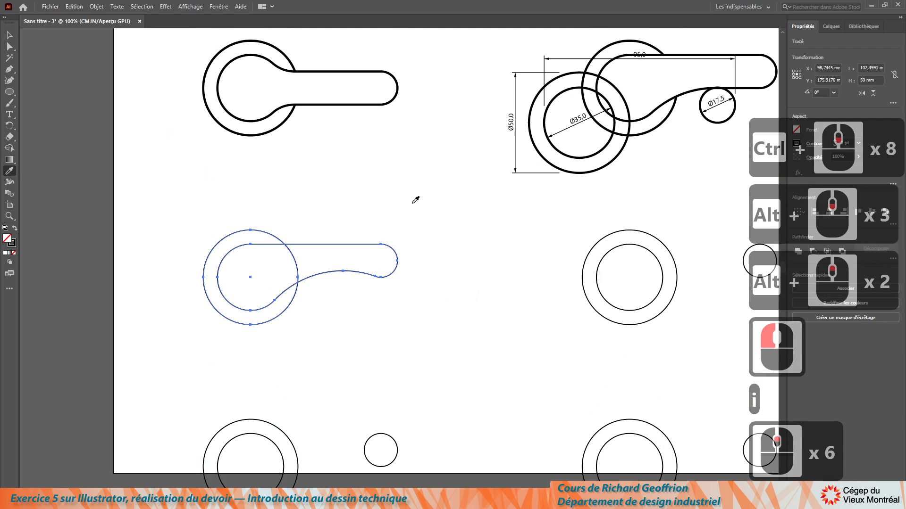
click(340, 104)
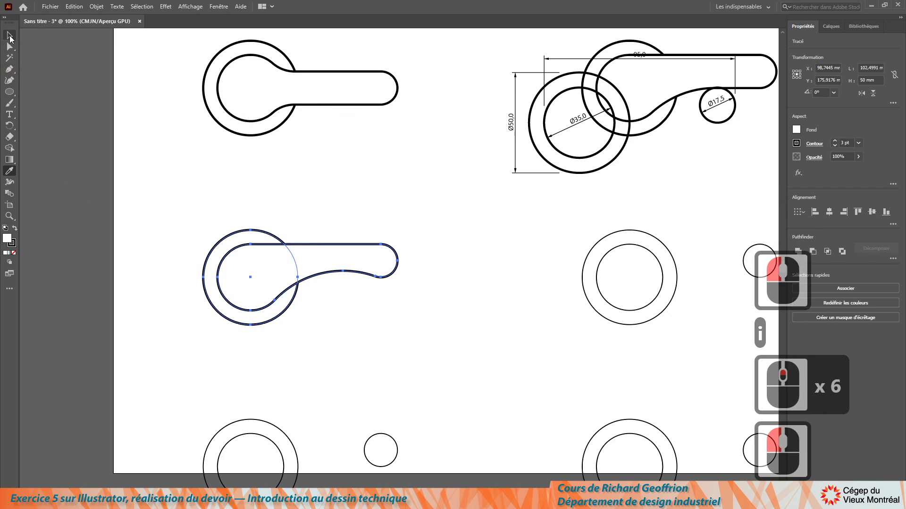
click(9, 35)
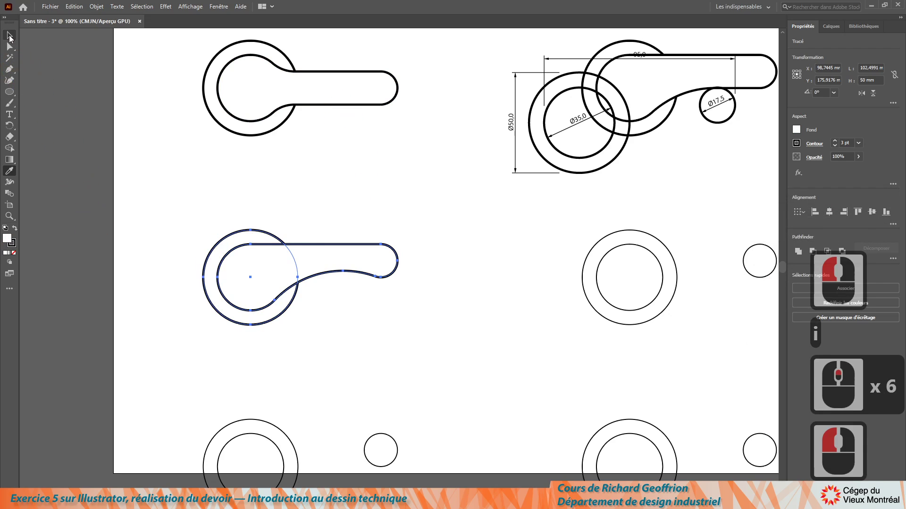
click(216, 191)
Hide the outer 50 mm circle of the fourth handle set.
drag(419, 350, 241, 283)
drag(298, 162, 391, 188)
key(ctrl+3)
Draw a straight horizontal line about 107 mm long above the fourth set's 35 mm and 17.5 mm circles with the Pen tool.
scroll(413, 200, left, 3)
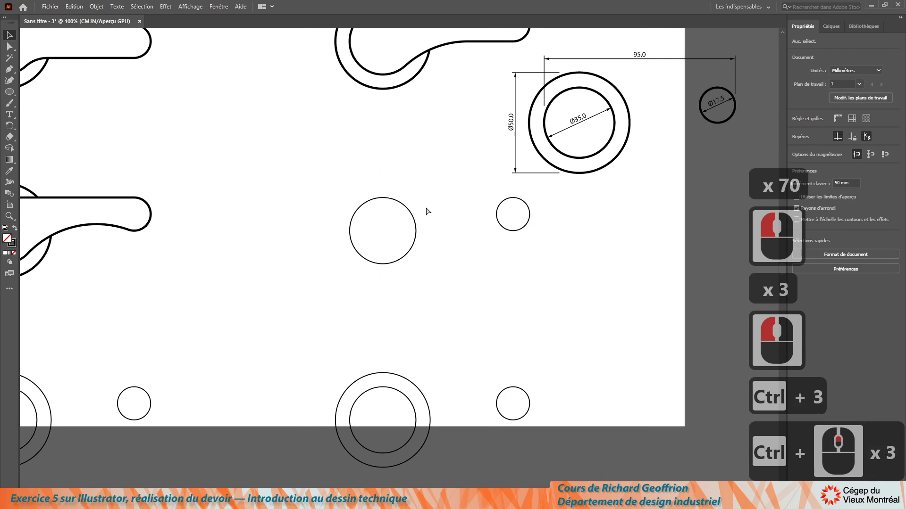
scroll(440, 203, up, 2)
drag(430, 310, 350, 324)
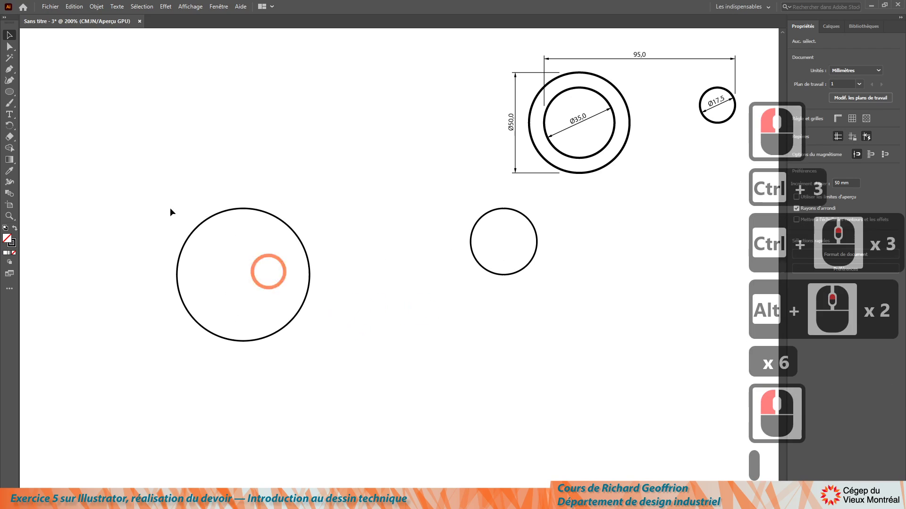
click(9, 69)
click(167, 159)
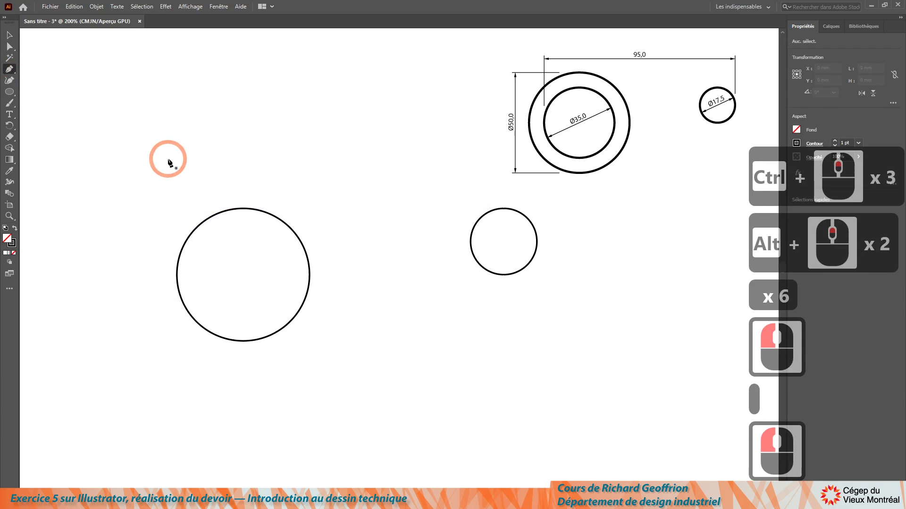
shift+click(575, 155)
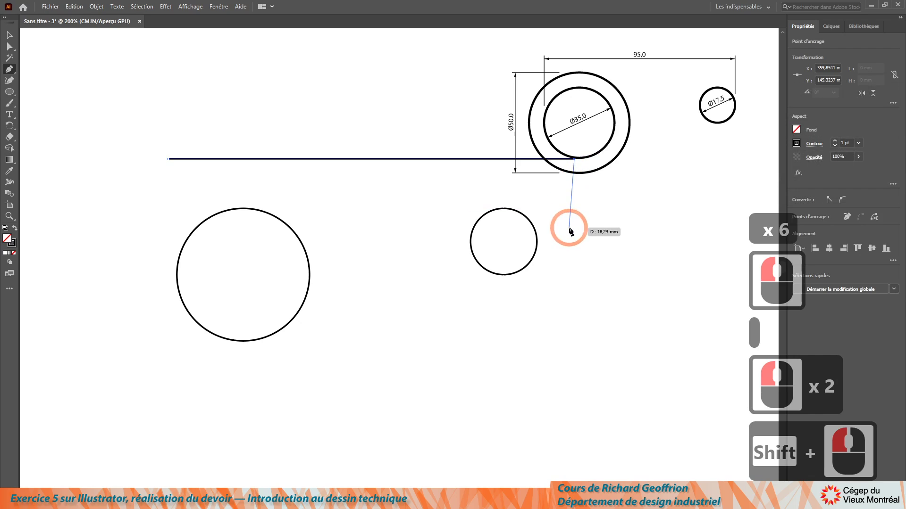
key(Escape)
key(Escape)
key(Escape)
key(Escape)
click(9, 35)
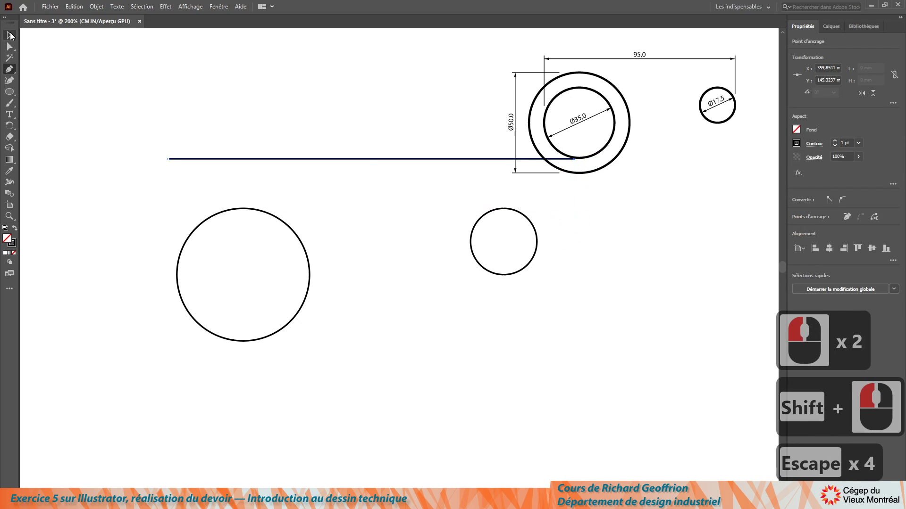
Move the horizontal line down so it is tangent to the tops of both circles, and deselect it.
click(329, 127)
drag(424, 159, 419, 208)
click(441, 355)
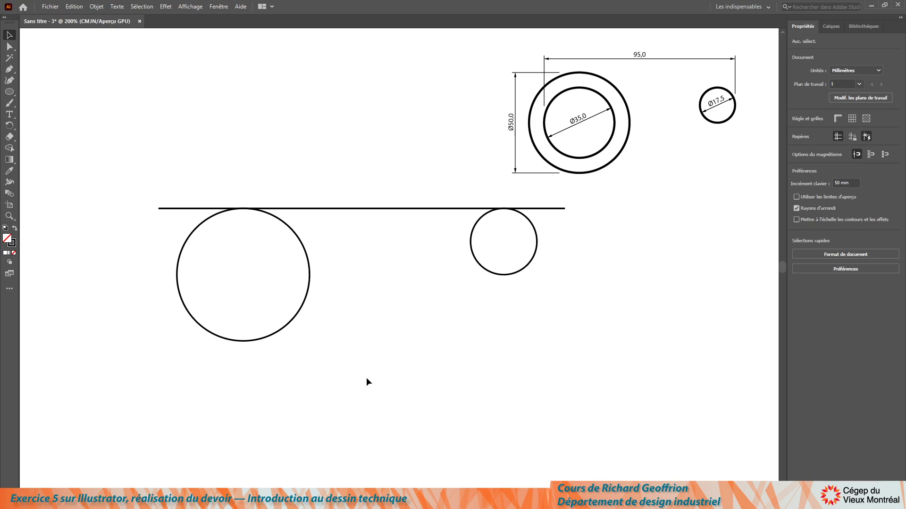
Mirror a copy of the tangent line across the axis through the centres of the 35 mm and 17.5 mm circles.
drag(348, 150, 413, 325)
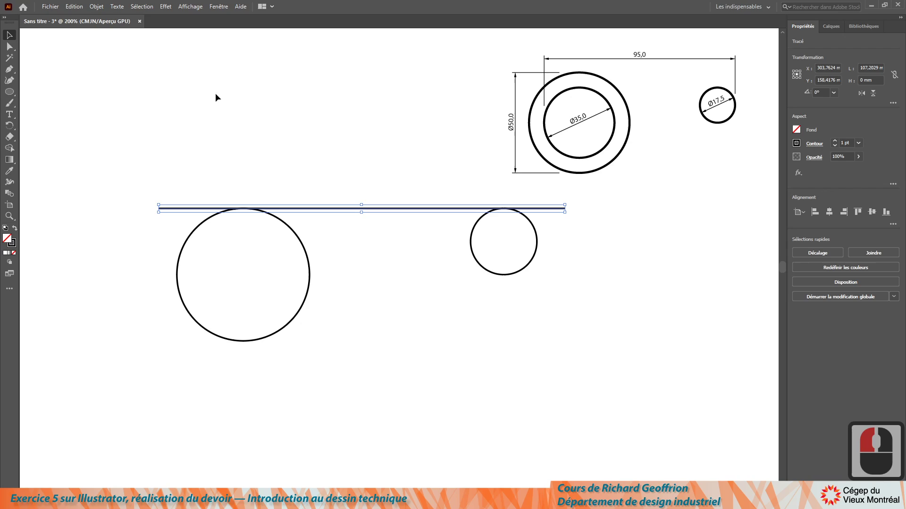
click(10, 125)
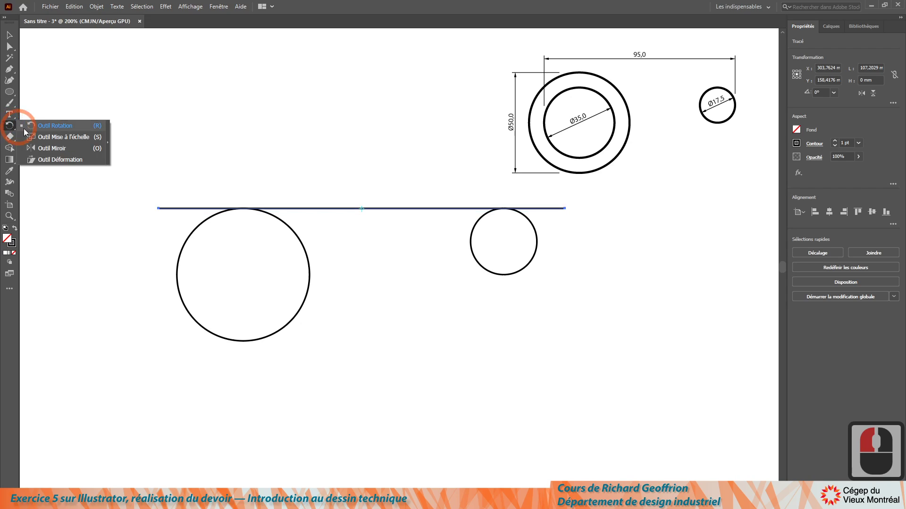
click(51, 148)
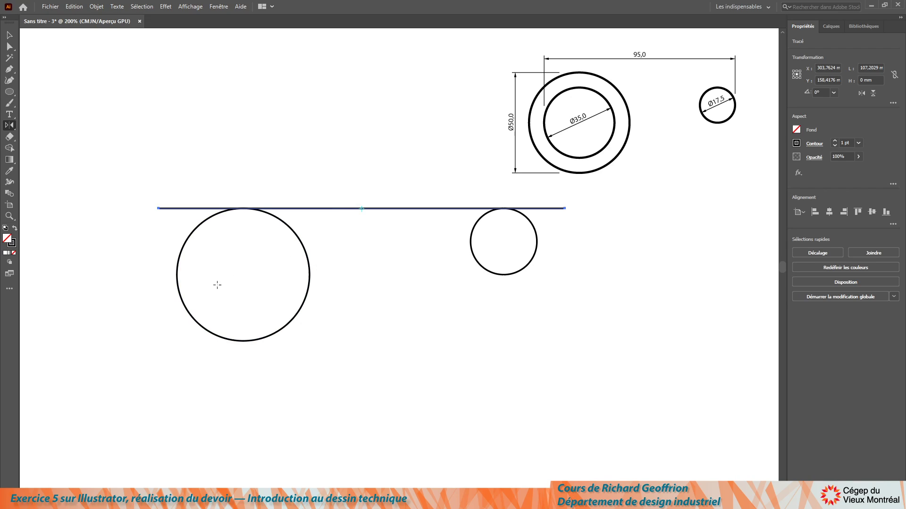
click(242, 274)
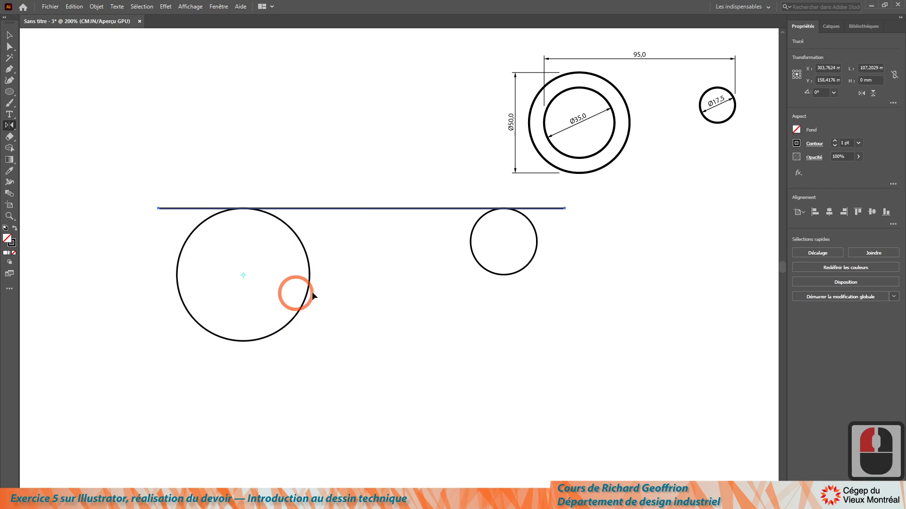
alt+click(504, 243)
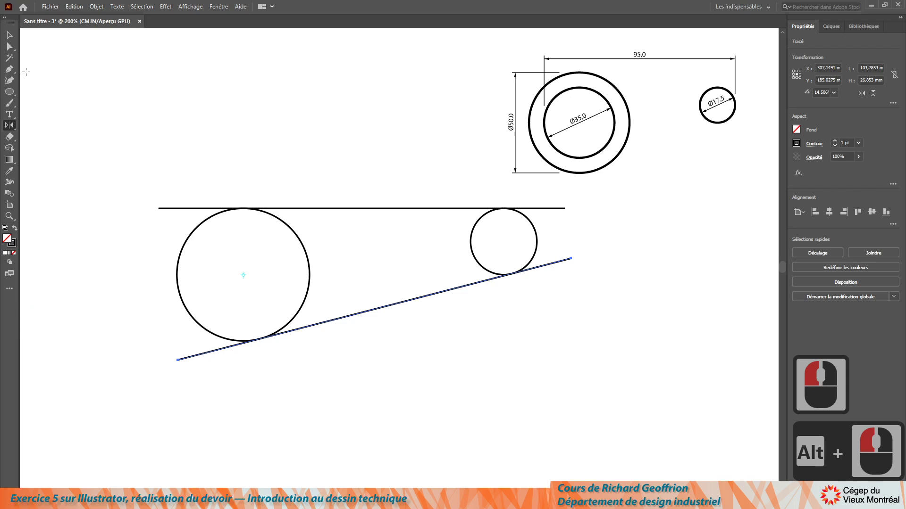
click(9, 35)
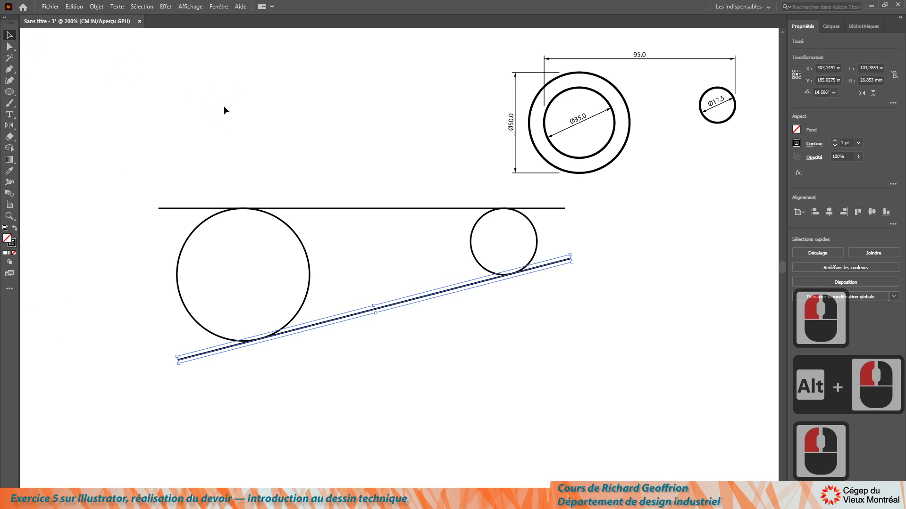
click(87, 177)
Merge the two circles and the area between the tangent lines into one tapered handle outline with the Shape Builder.
drag(95, 156, 639, 387)
key(shift+m)
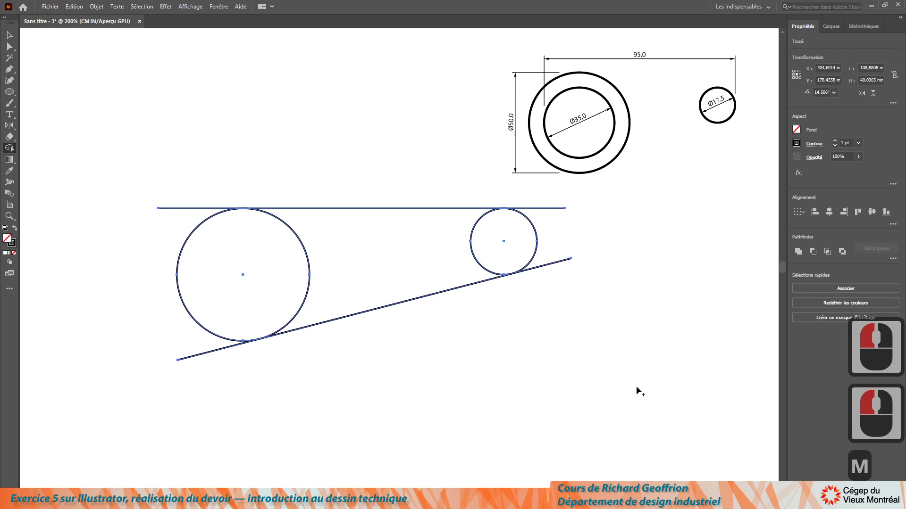
drag(238, 267, 490, 242)
click(10, 35)
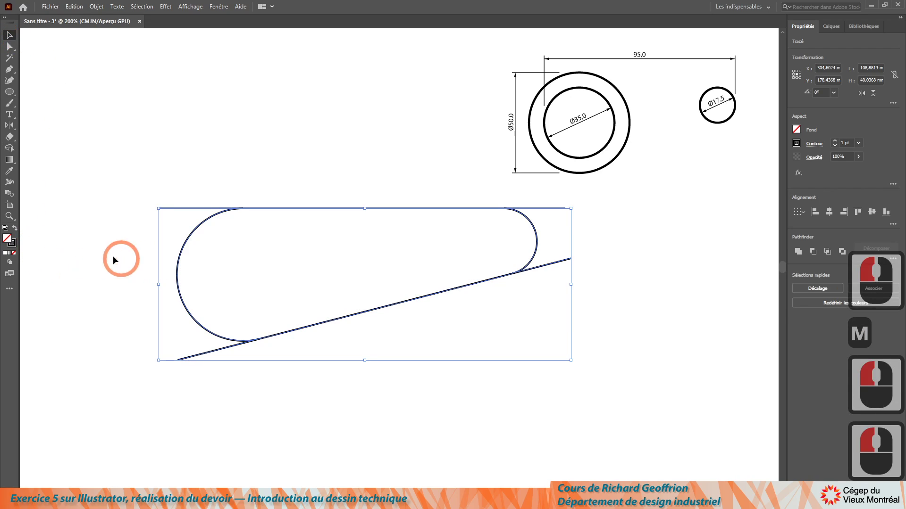
click(126, 298)
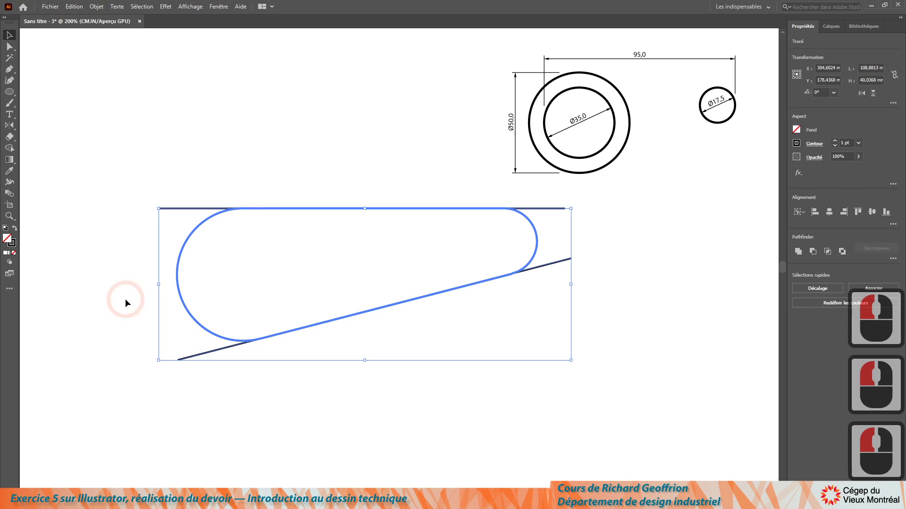
key(ctrl+3)
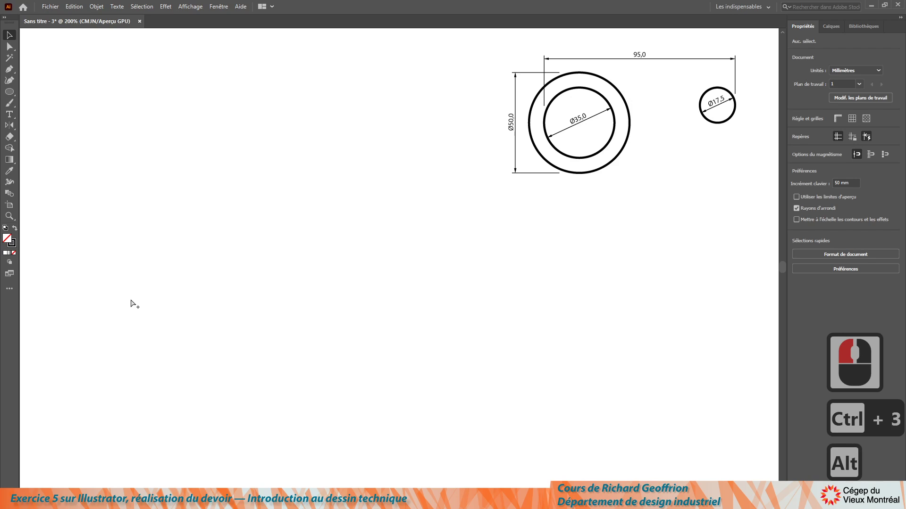
key(ctrl+alt+3)
click(142, 250)
Hide the tapered handle outline and the 50 mm circle around it.
click(188, 239)
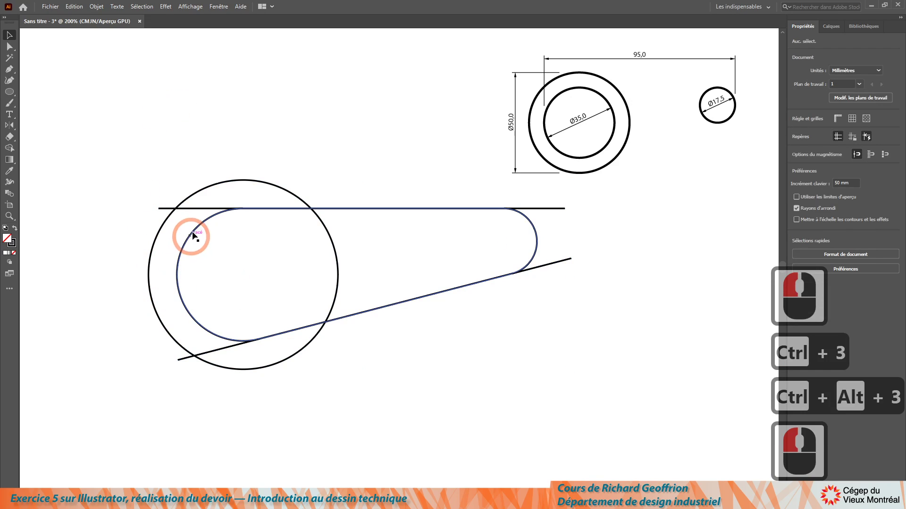
key(ctrl+3)
click(261, 181)
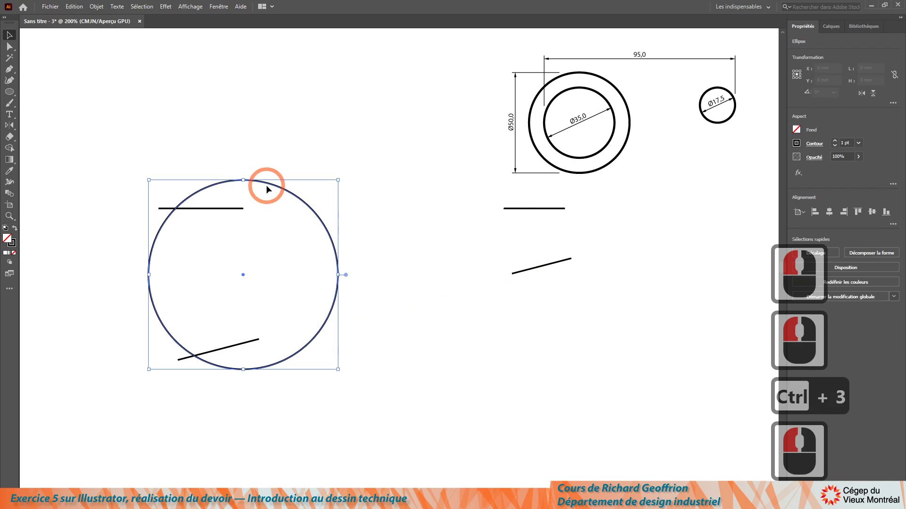
key(ctrl+3)
Delete the leftover ends of both tangent lines and show all hidden objects.
drag(91, 160, 645, 422)
key(Delete)
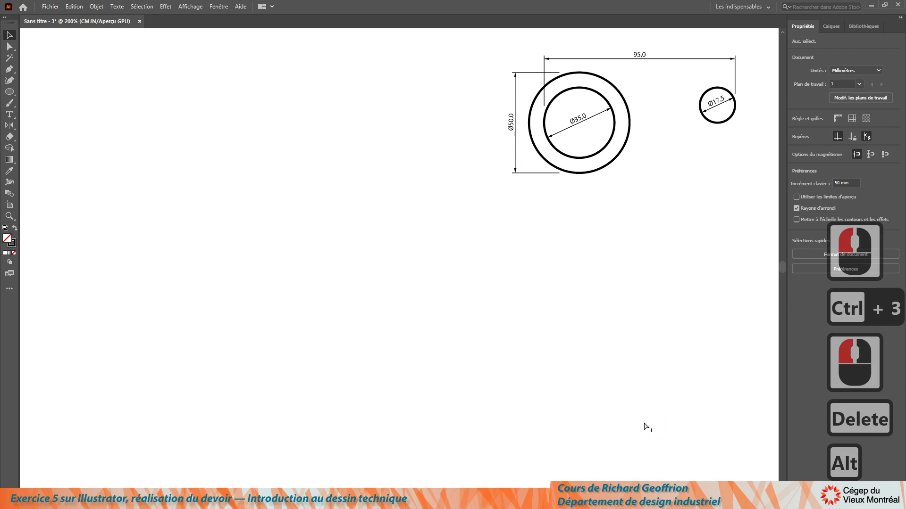
key(ctrl+alt+3)
Copy the white fill and 3 pt stroke of the second handle onto the tapered fourth handle and its 50 mm circle with the Eyedropper.
alt+scroll(420, 335, down, 5)
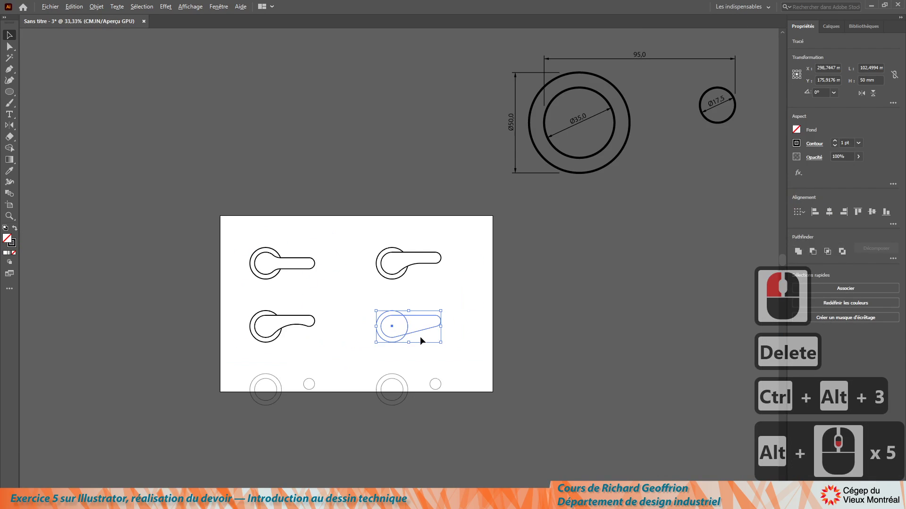
alt+scroll(413, 337, up, 2)
key(i)
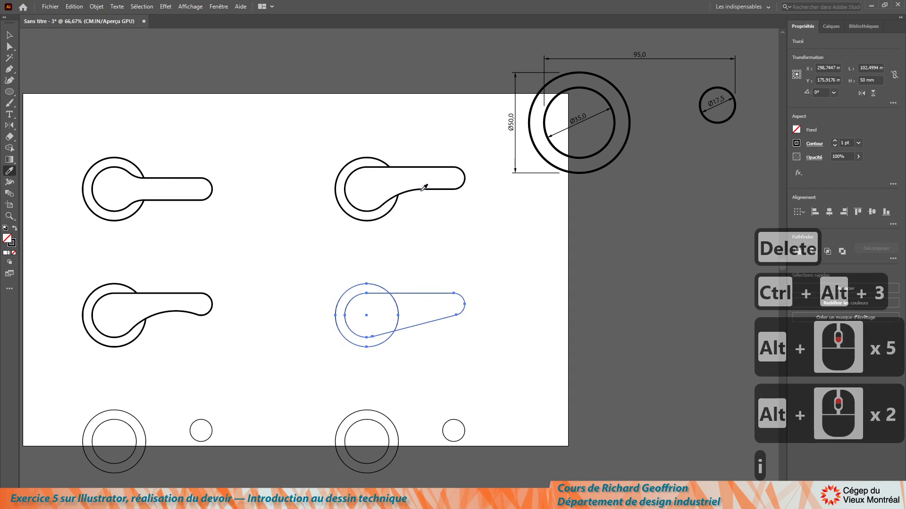
click(424, 186)
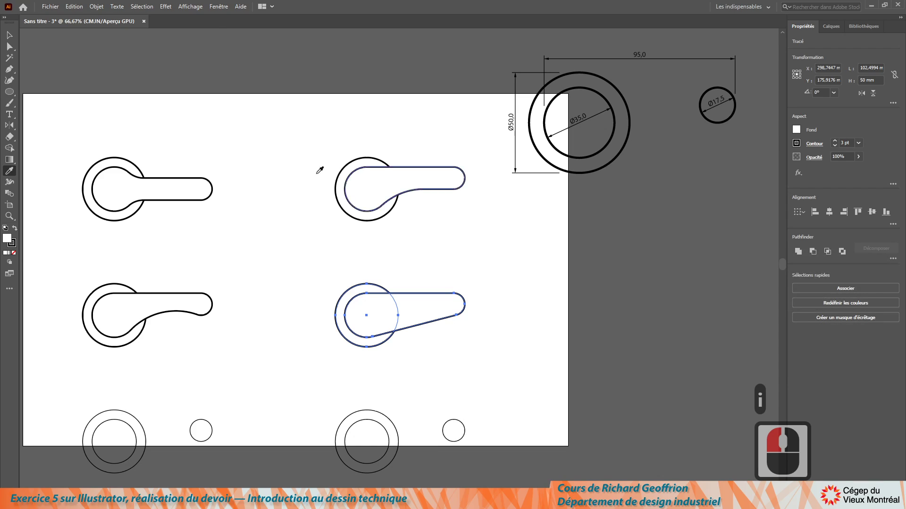
click(9, 35)
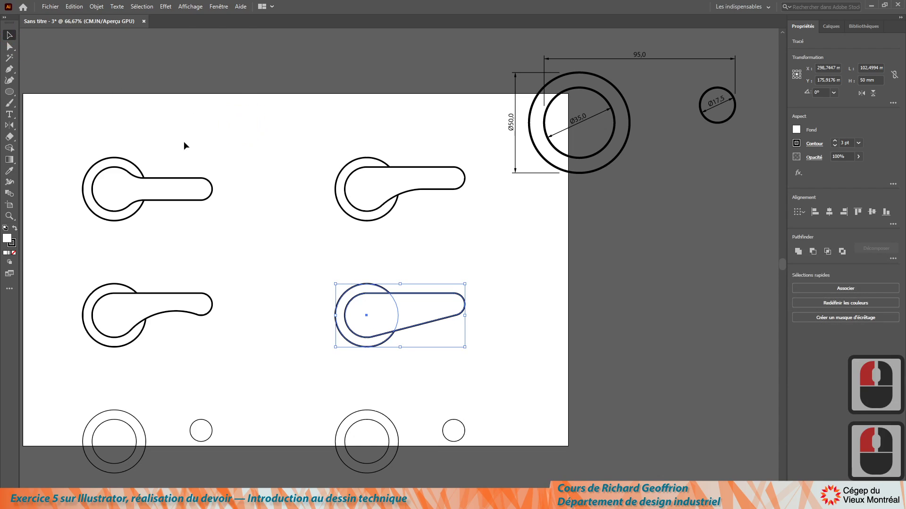
Save the document as poignée.ai in the À jeter folder, replacing the existing file and accepting the Illustrator save options.
key(ctrl+s)
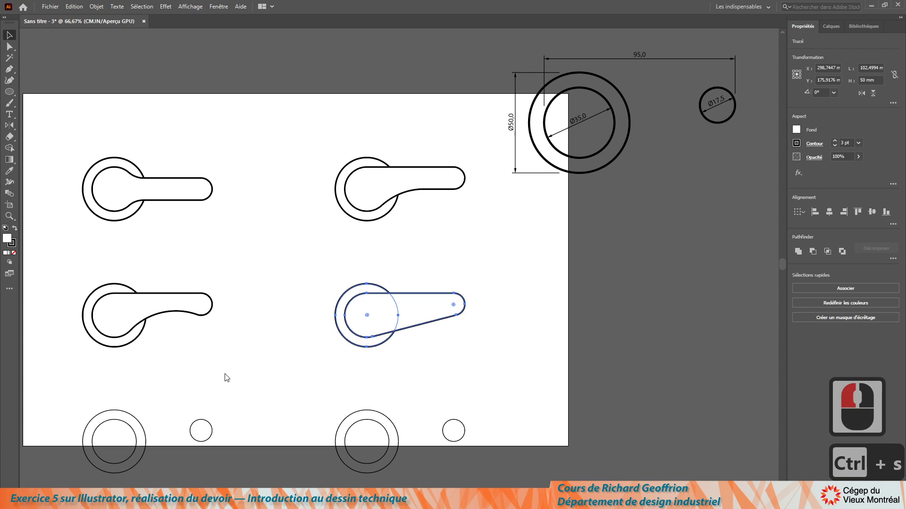
click(188, 146)
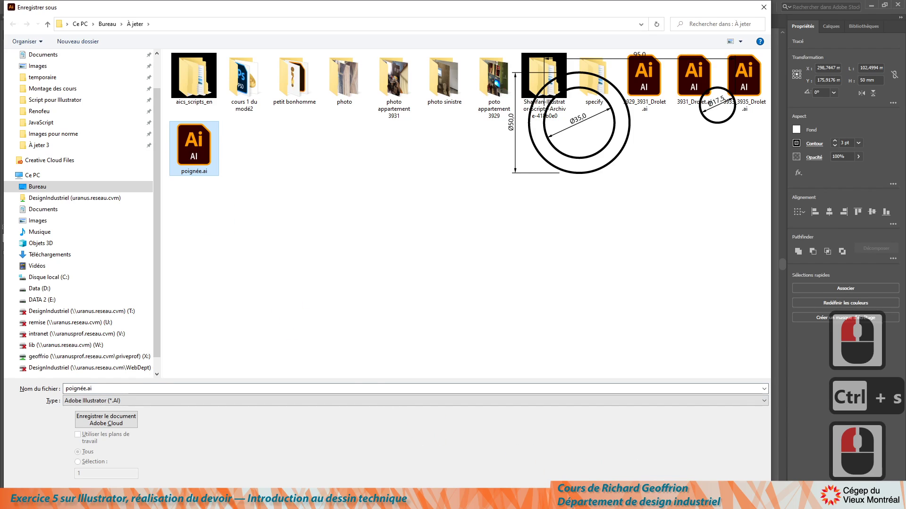
click(702, 497)
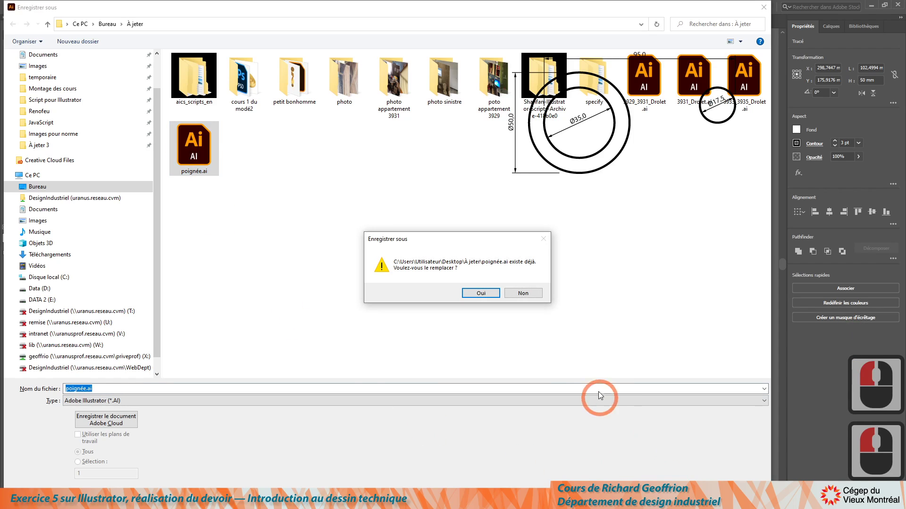
click(472, 293)
click(579, 393)
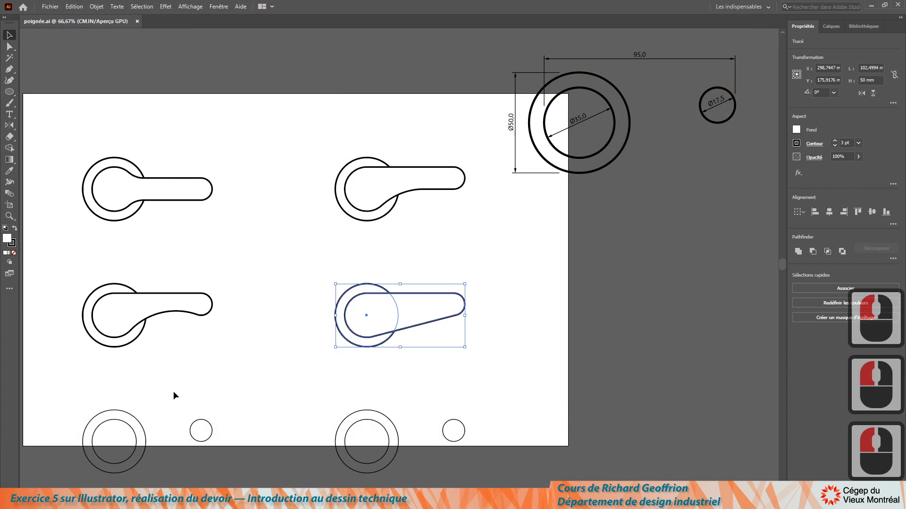
Delete the two unused sets of 50, 35 and 17.5 mm circles below the four finished handles.
drag(52, 388, 576, 484)
key(Delete)
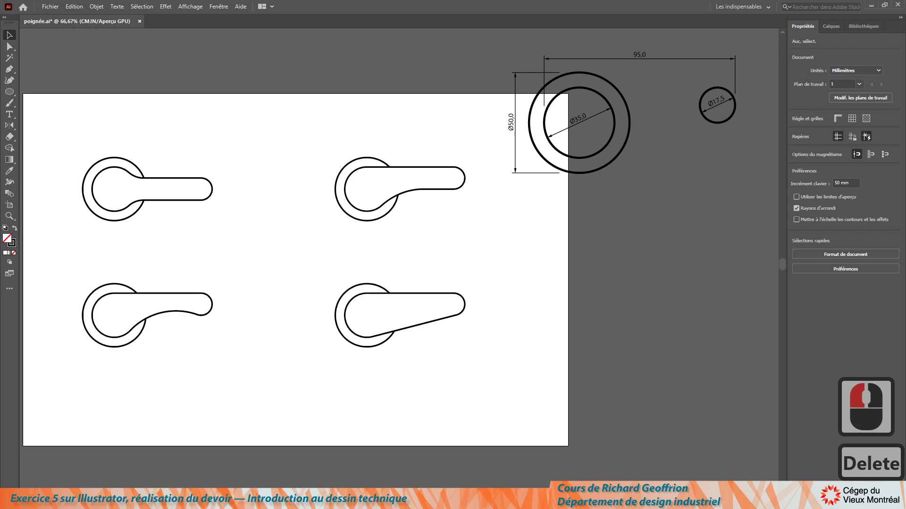
Centre the four handles on the artboard by fitting it in the window, then cutting and pasting all the artwork.
key(ctrl)
key(ctrl+0)
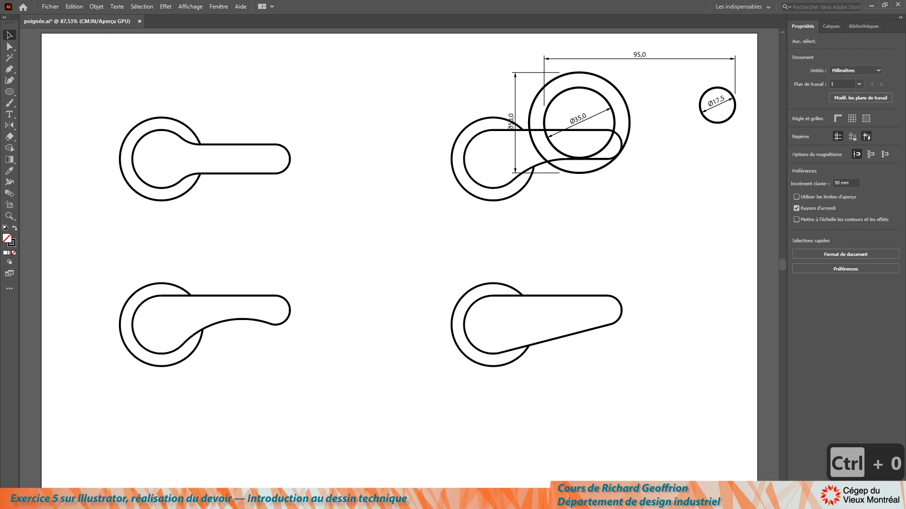
key(ctrl+a)
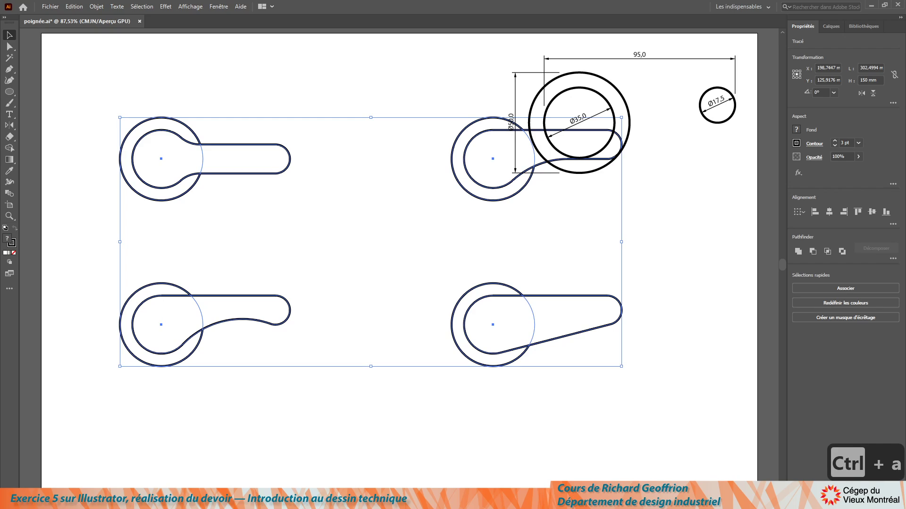
key(ctrl)
key(ctrl+x)
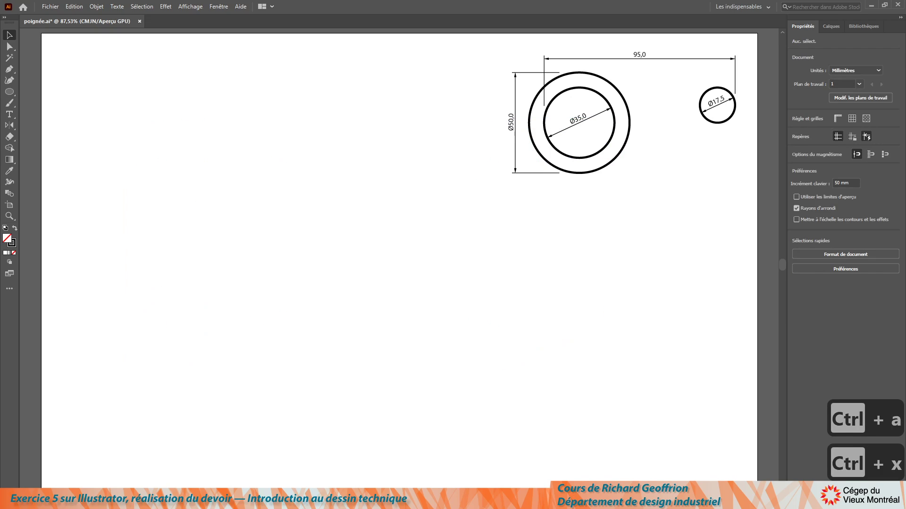
key(ctrl+v)
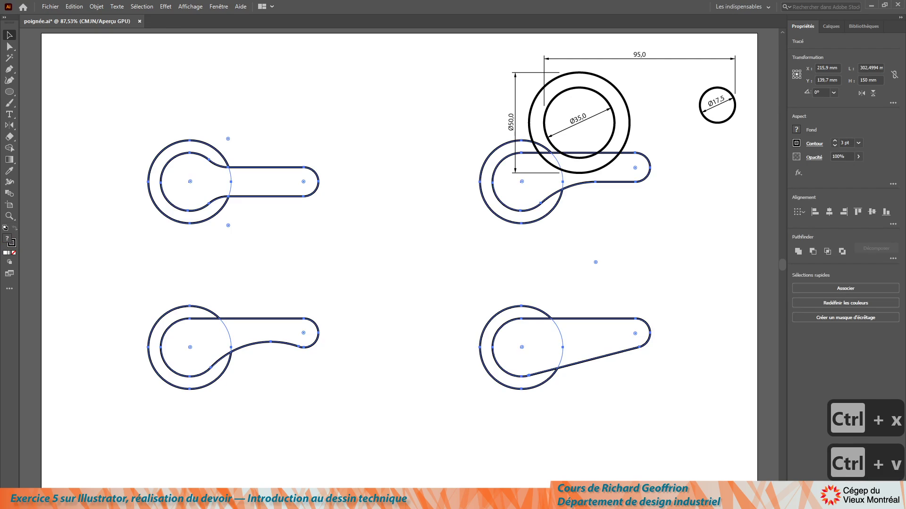
click(215, 68)
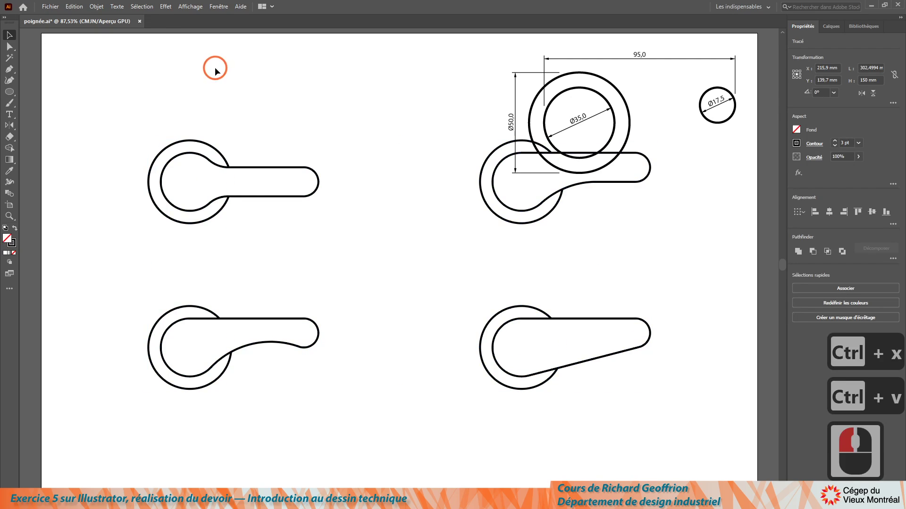